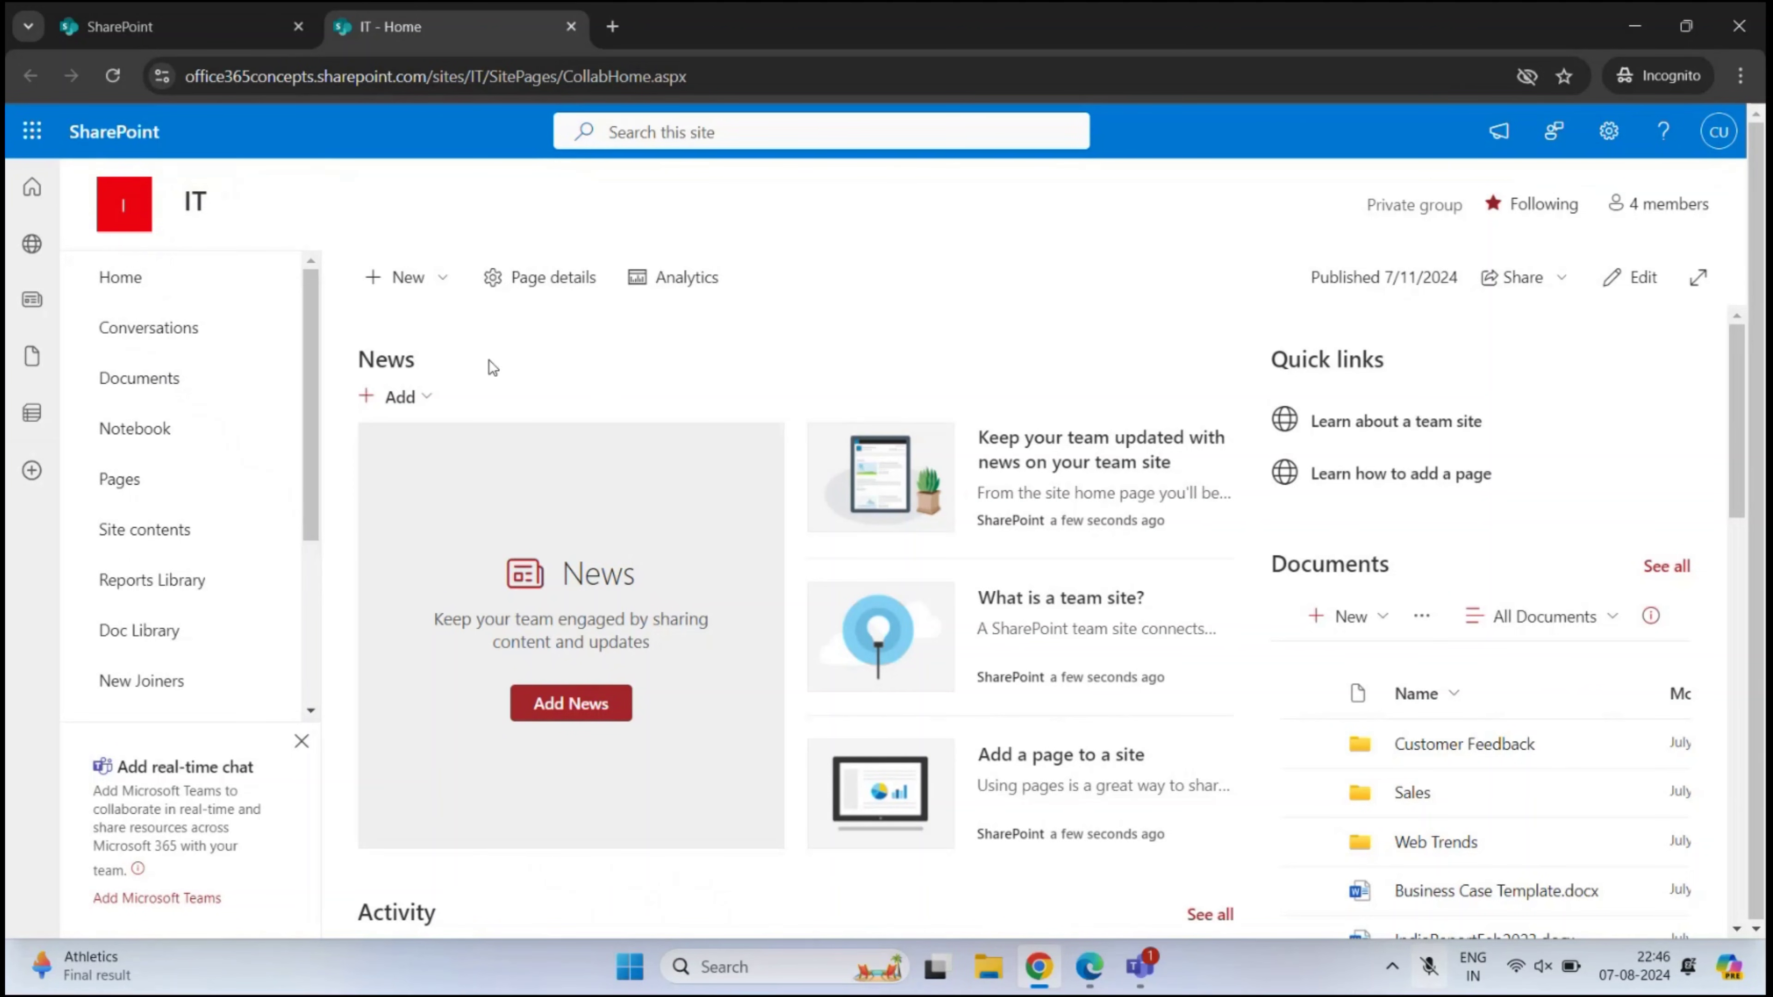
Open the Contact List from the IT site's navigation
{"action": "scroll", "coordinate": [182, 507], "scroll_direction": "down", "scroll_amount": 3}
{"action": "left_click", "coordinate": [188, 551]}
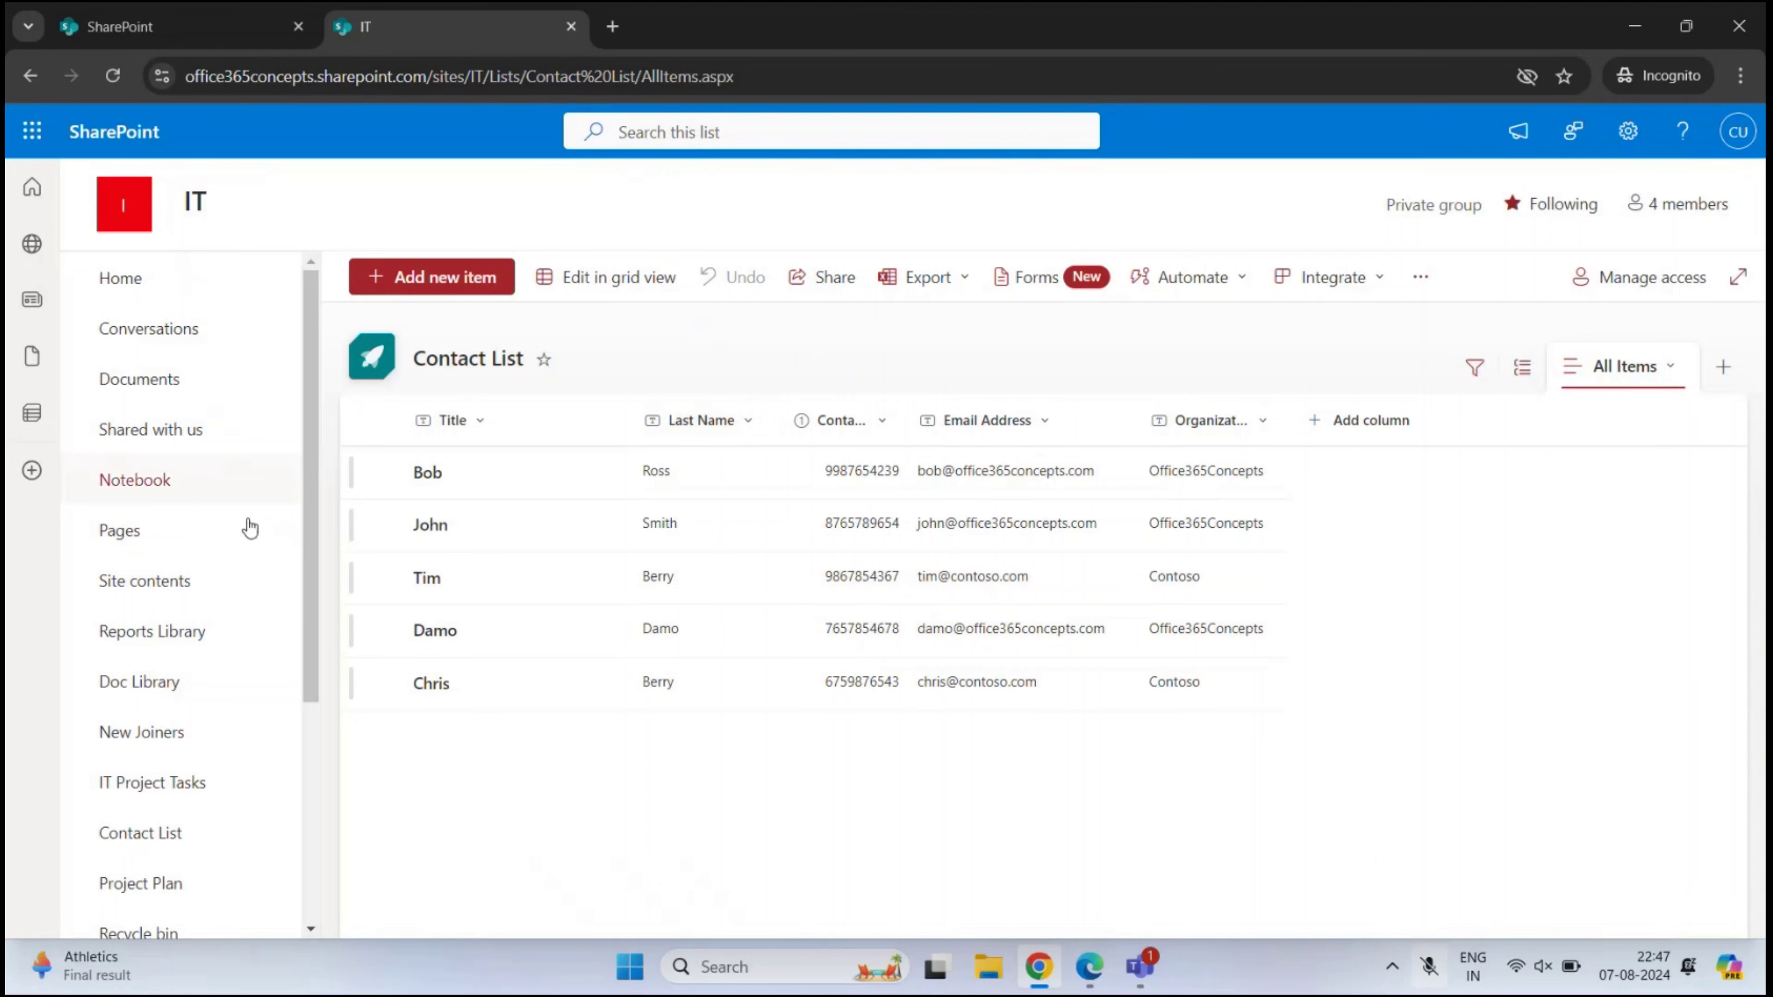
{"action": "scroll", "coordinate": [190, 529], "scroll_direction": "down", "scroll_amount": 3}
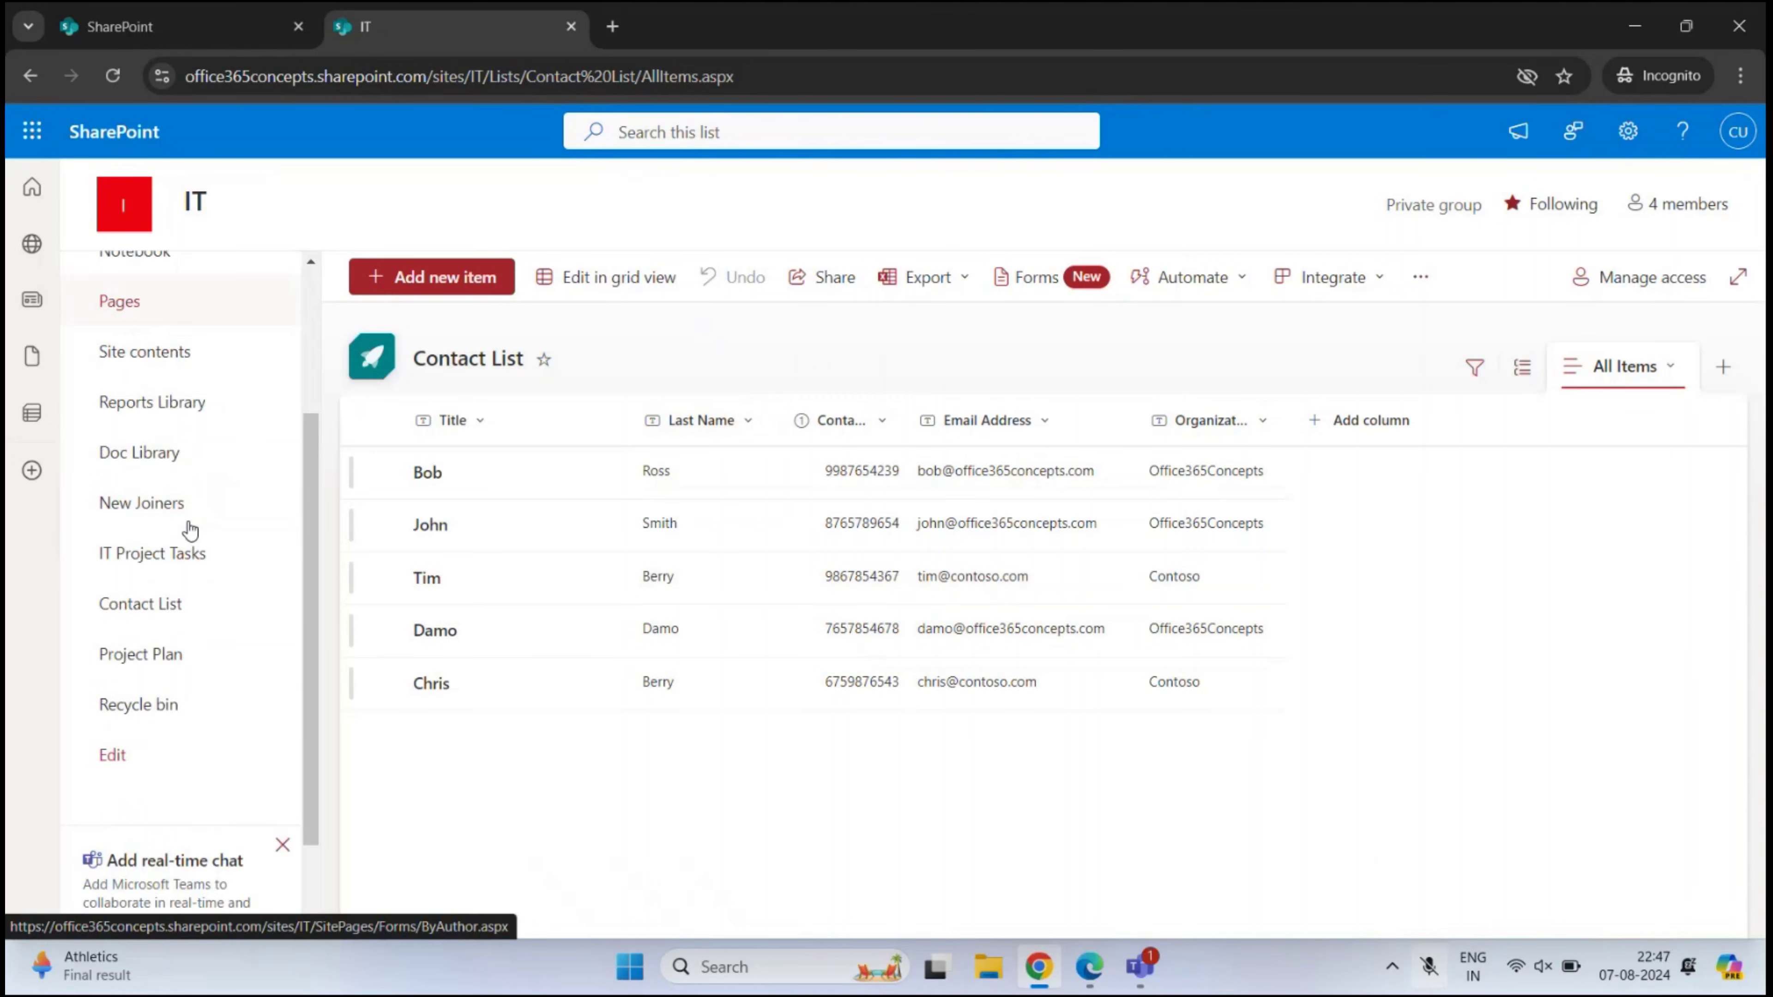
{"action": "left_click", "coordinate": [149, 607]}
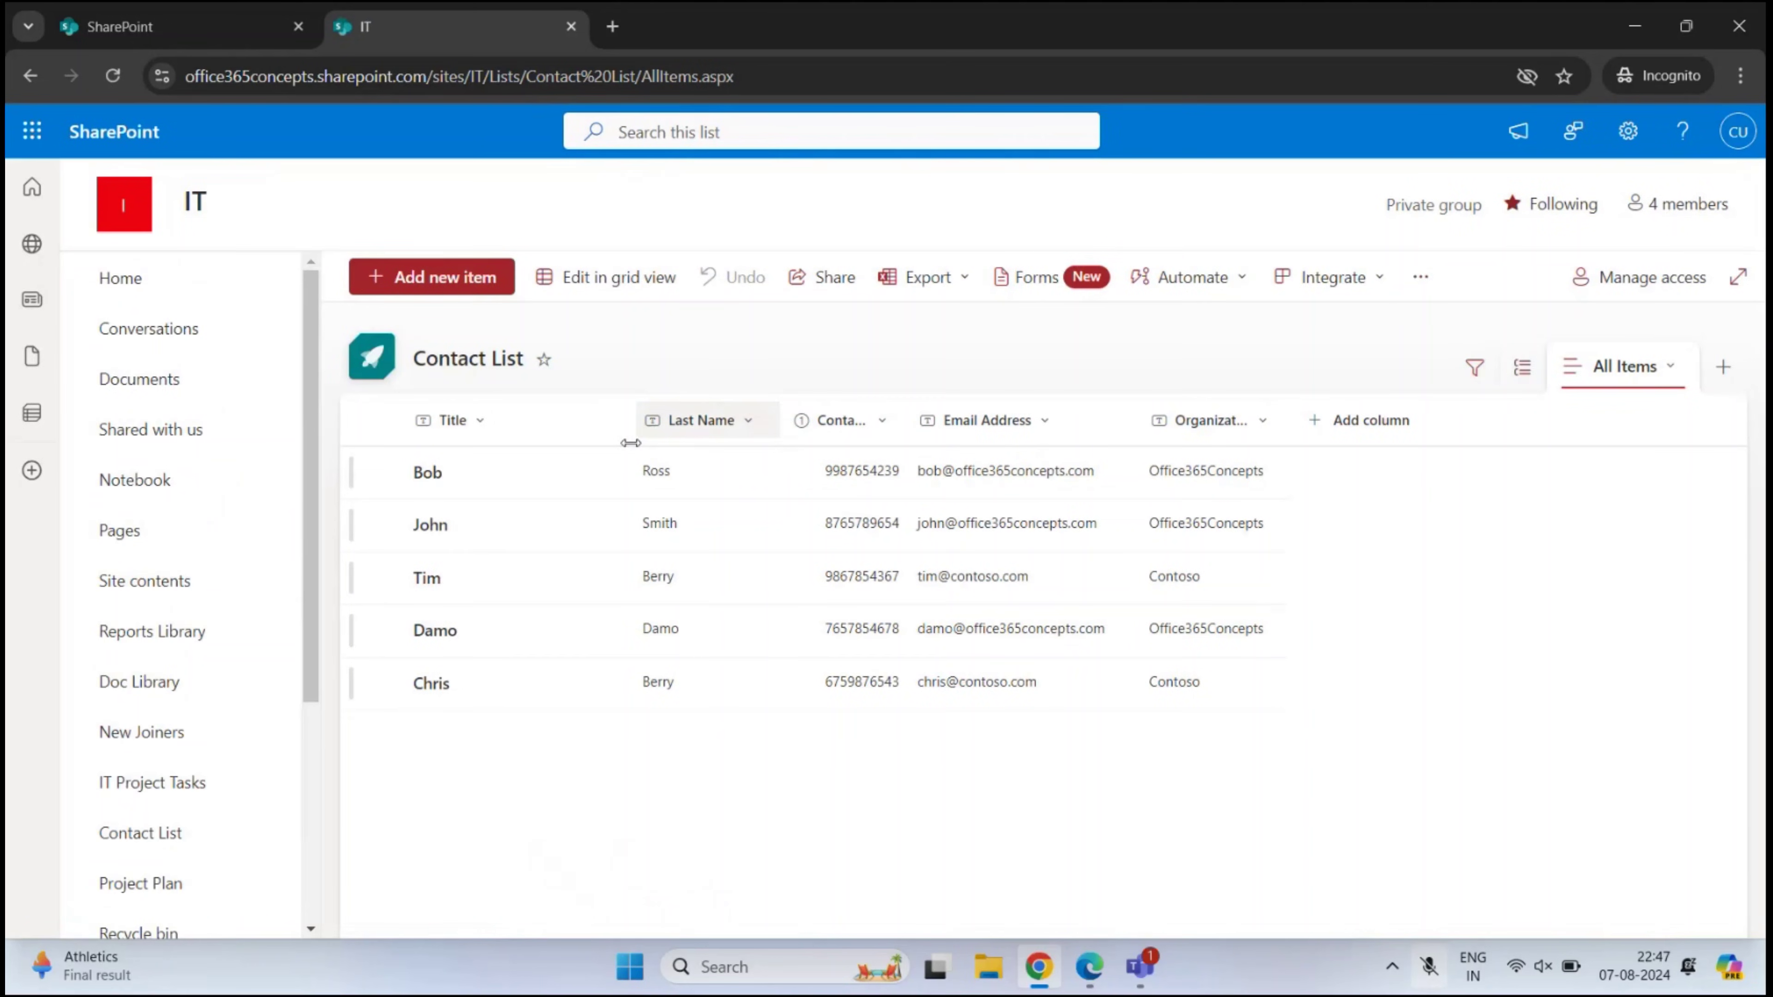
Start creating a Power Automate flow for the Contact List through its integration options
{"action": "left_click", "coordinate": [1345, 288]}
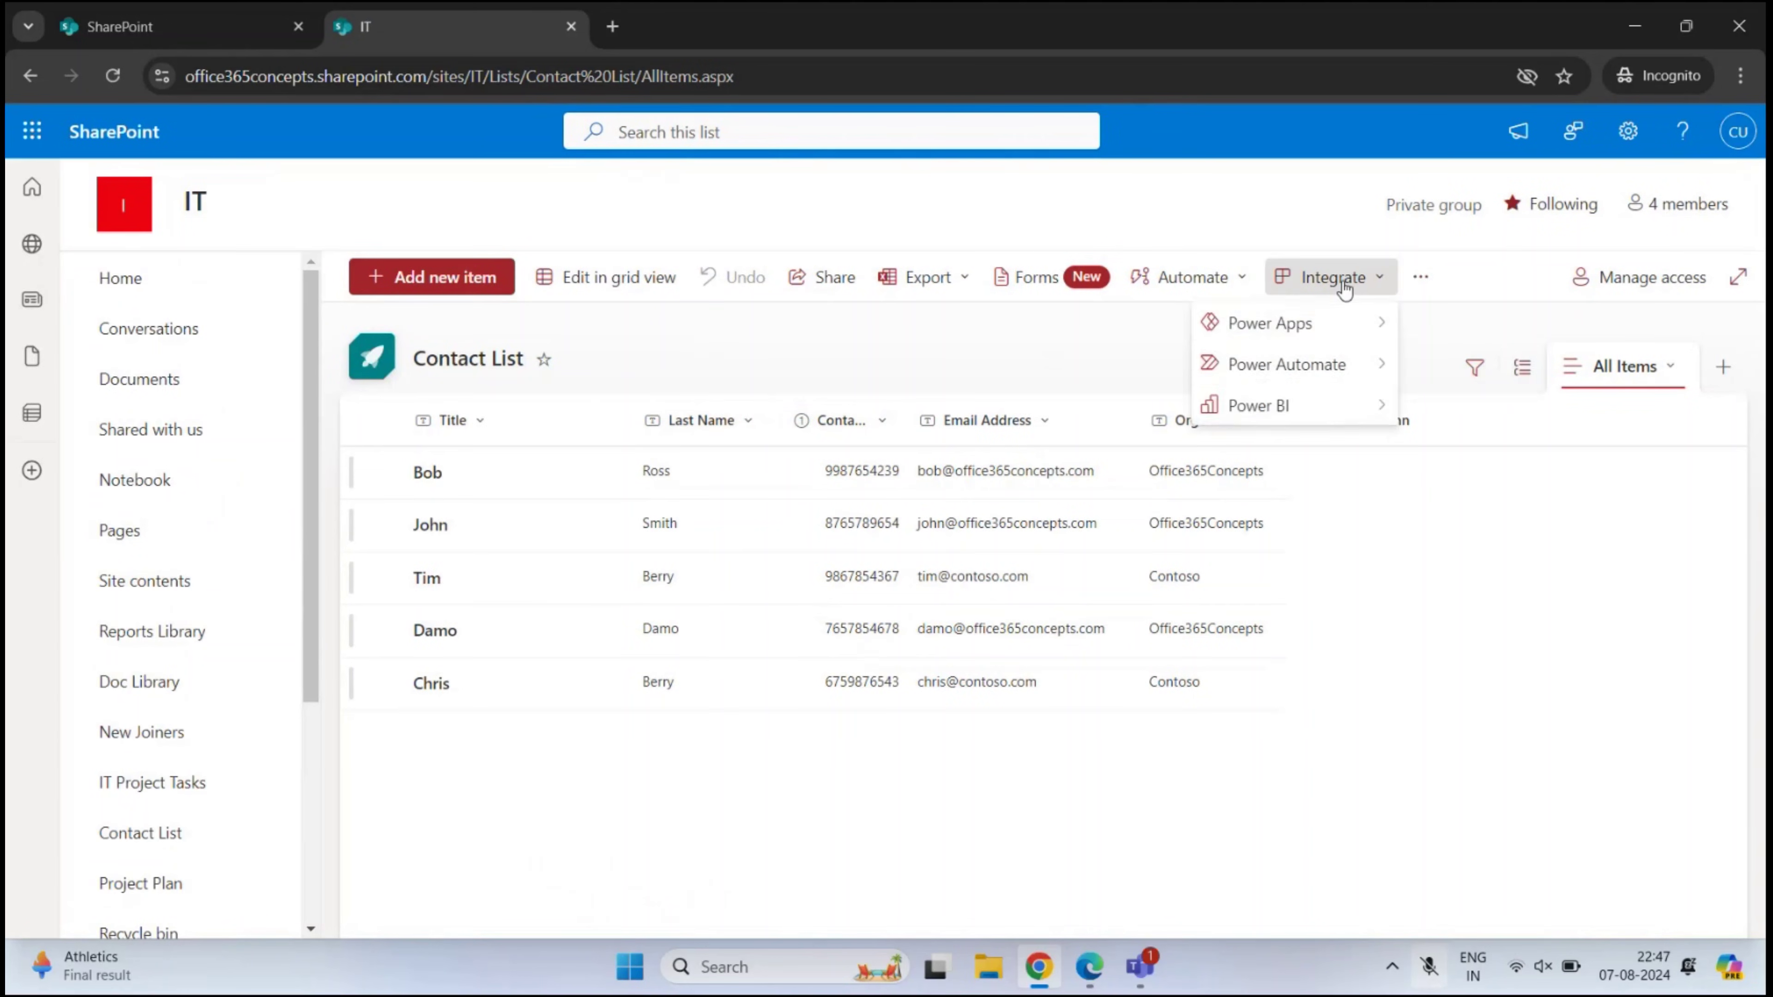
{"action": "mouse_move", "coordinate": [1320, 375]}
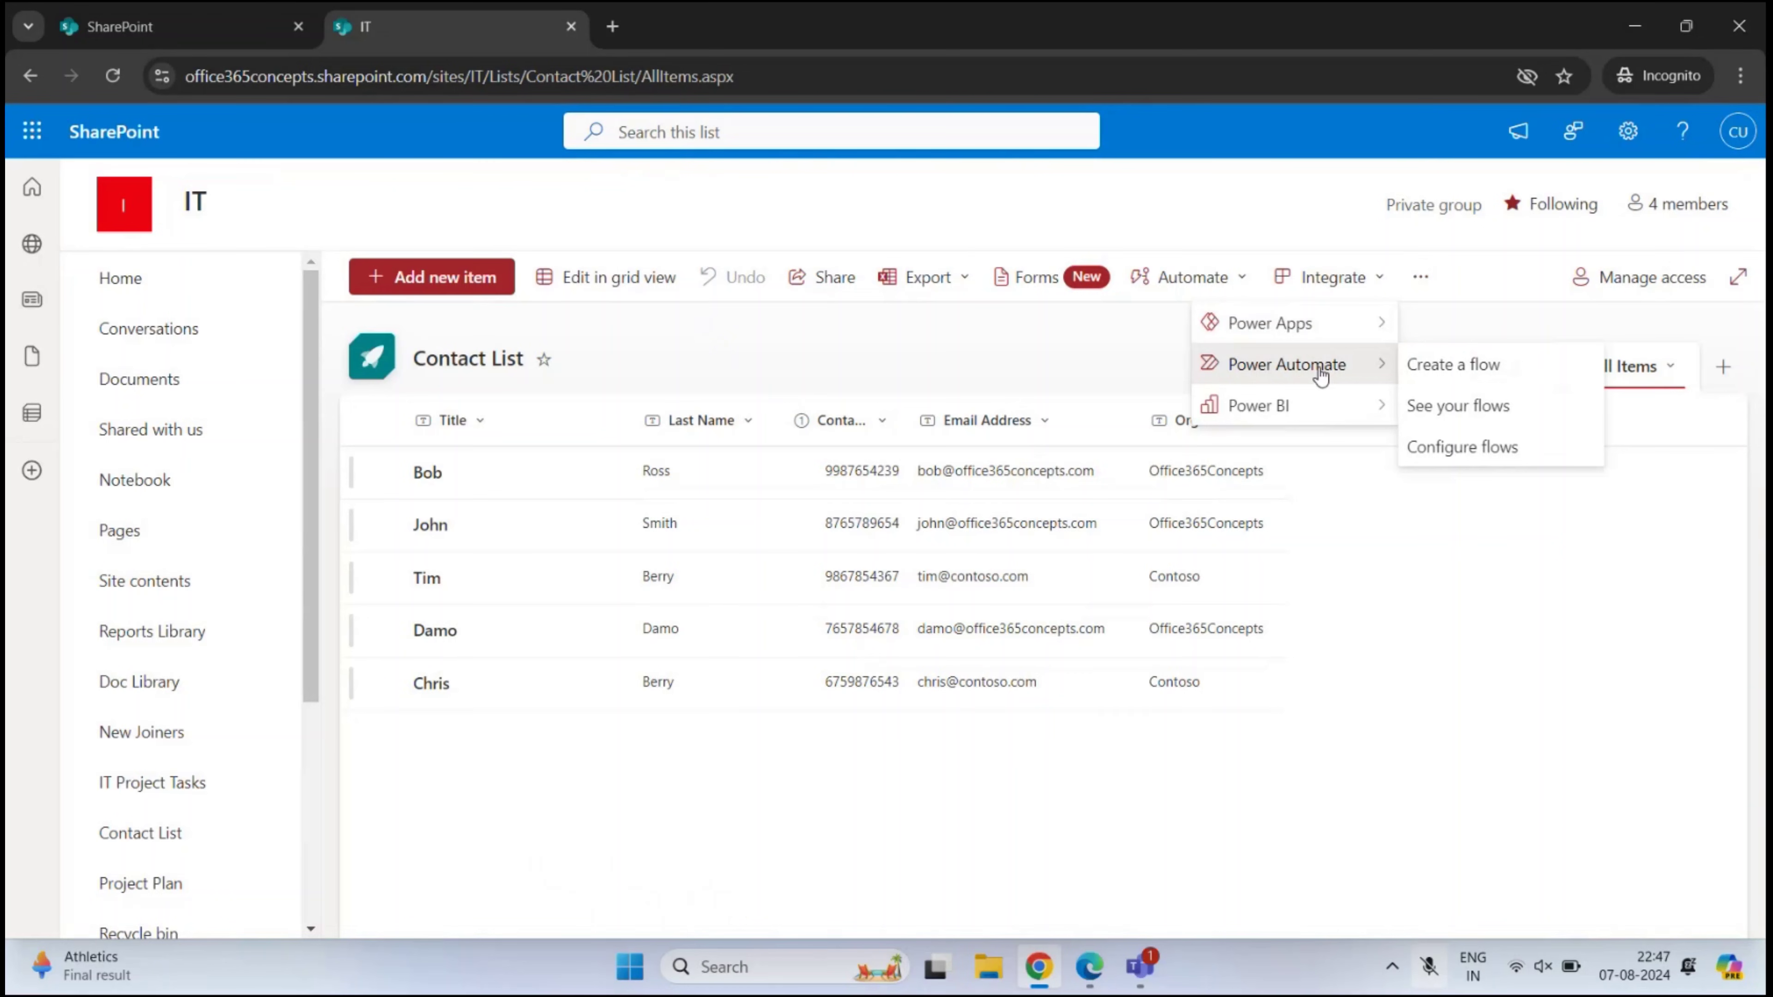
{"action": "left_click", "coordinate": [1515, 373]}
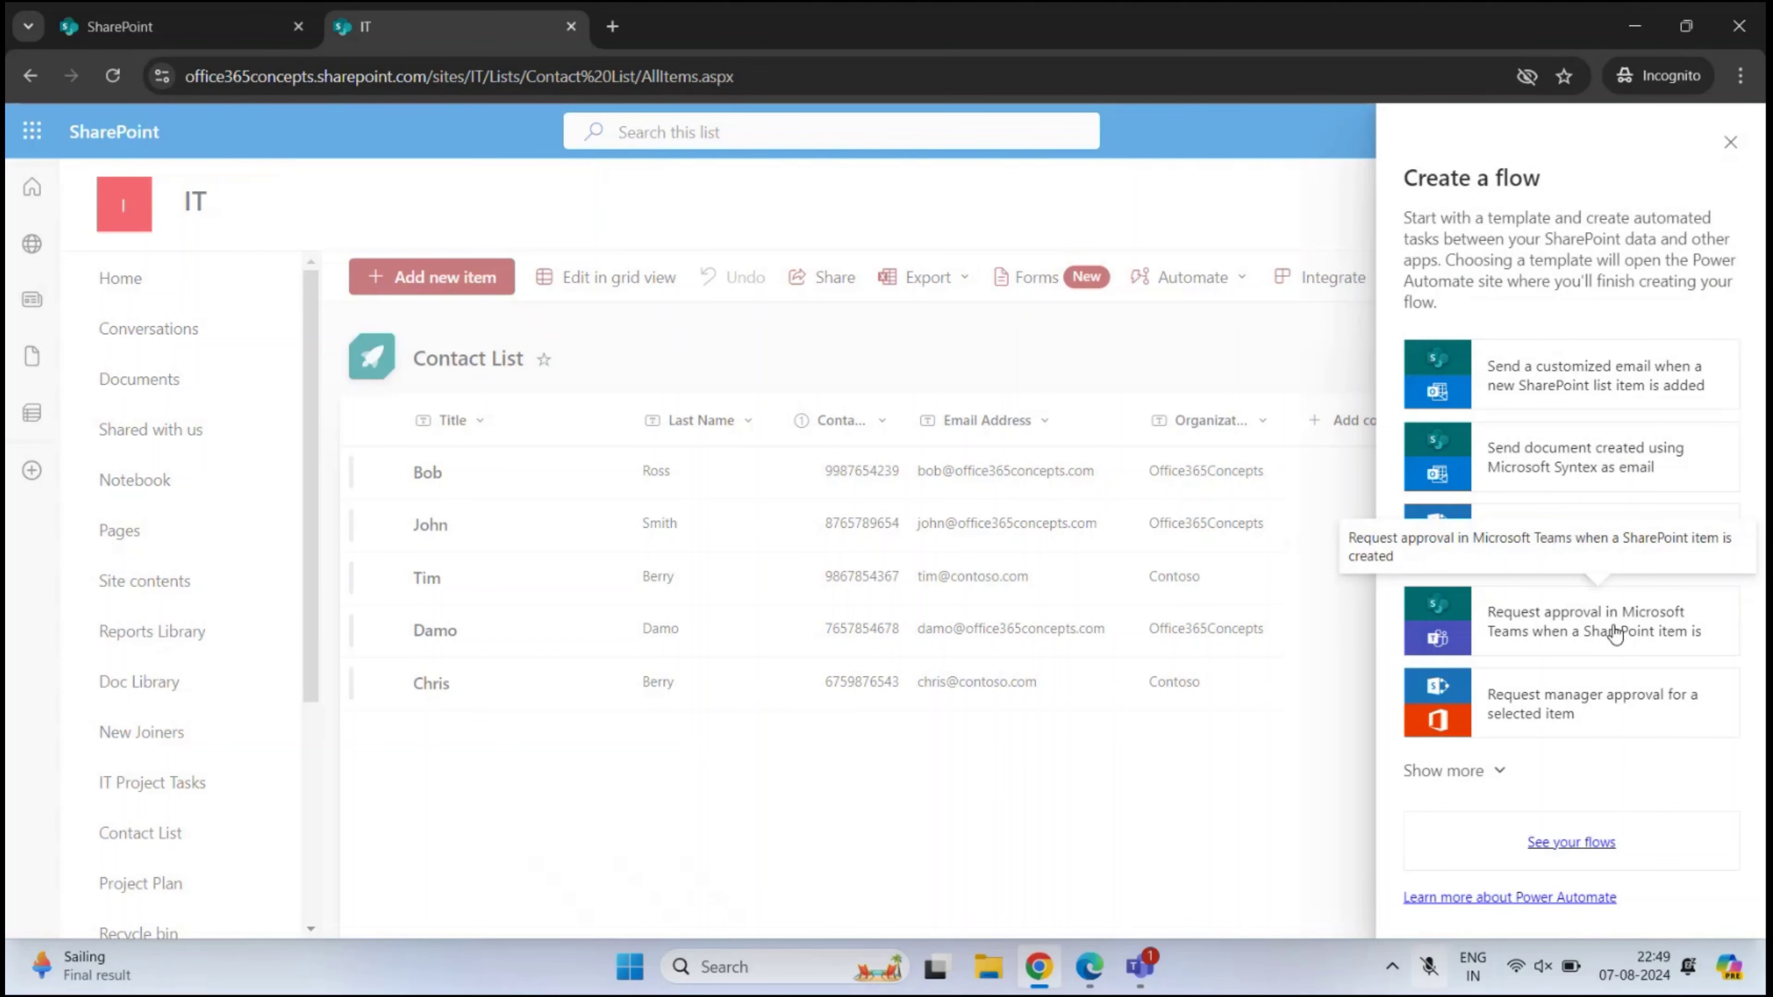
Examine all flow templates suggested for the list and browse the full Power Automate template gallery
{"action": "left_click", "coordinate": [1463, 781]}
{"action": "scroll", "coordinate": [1581, 517], "scroll_direction": "down", "scroll_amount": 5}
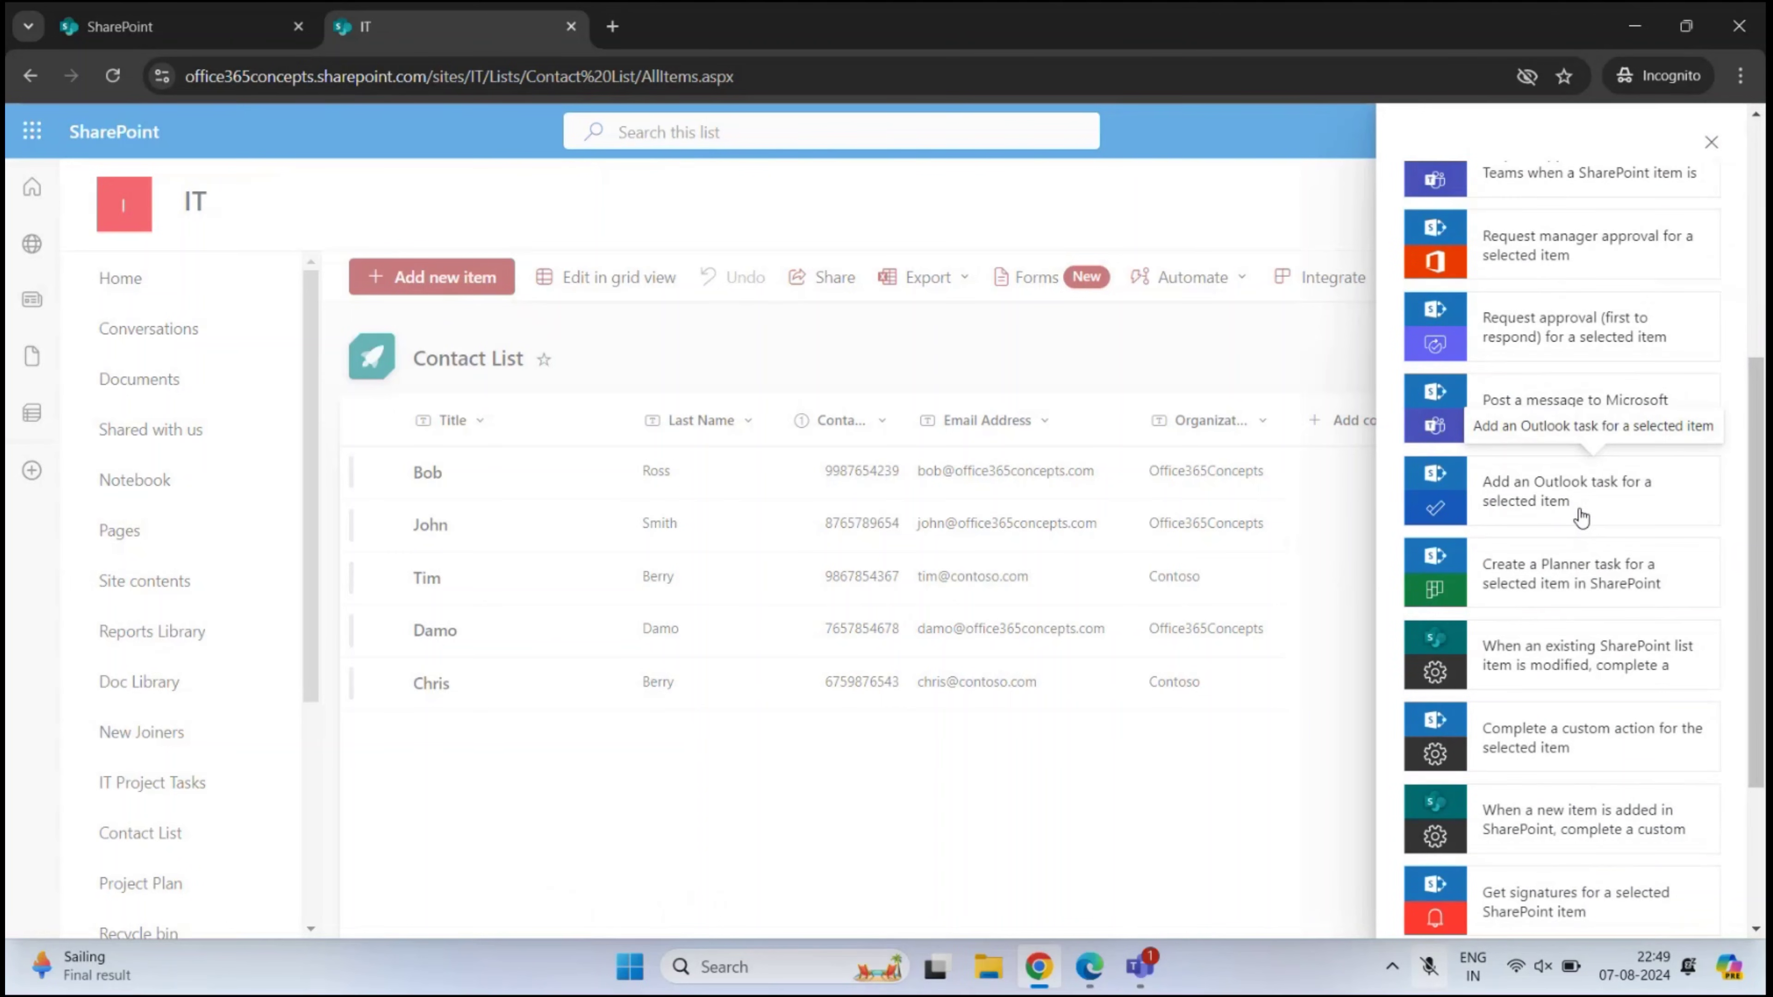
{"action": "scroll", "coordinate": [1581, 517], "scroll_direction": "down", "scroll_amount": 4}
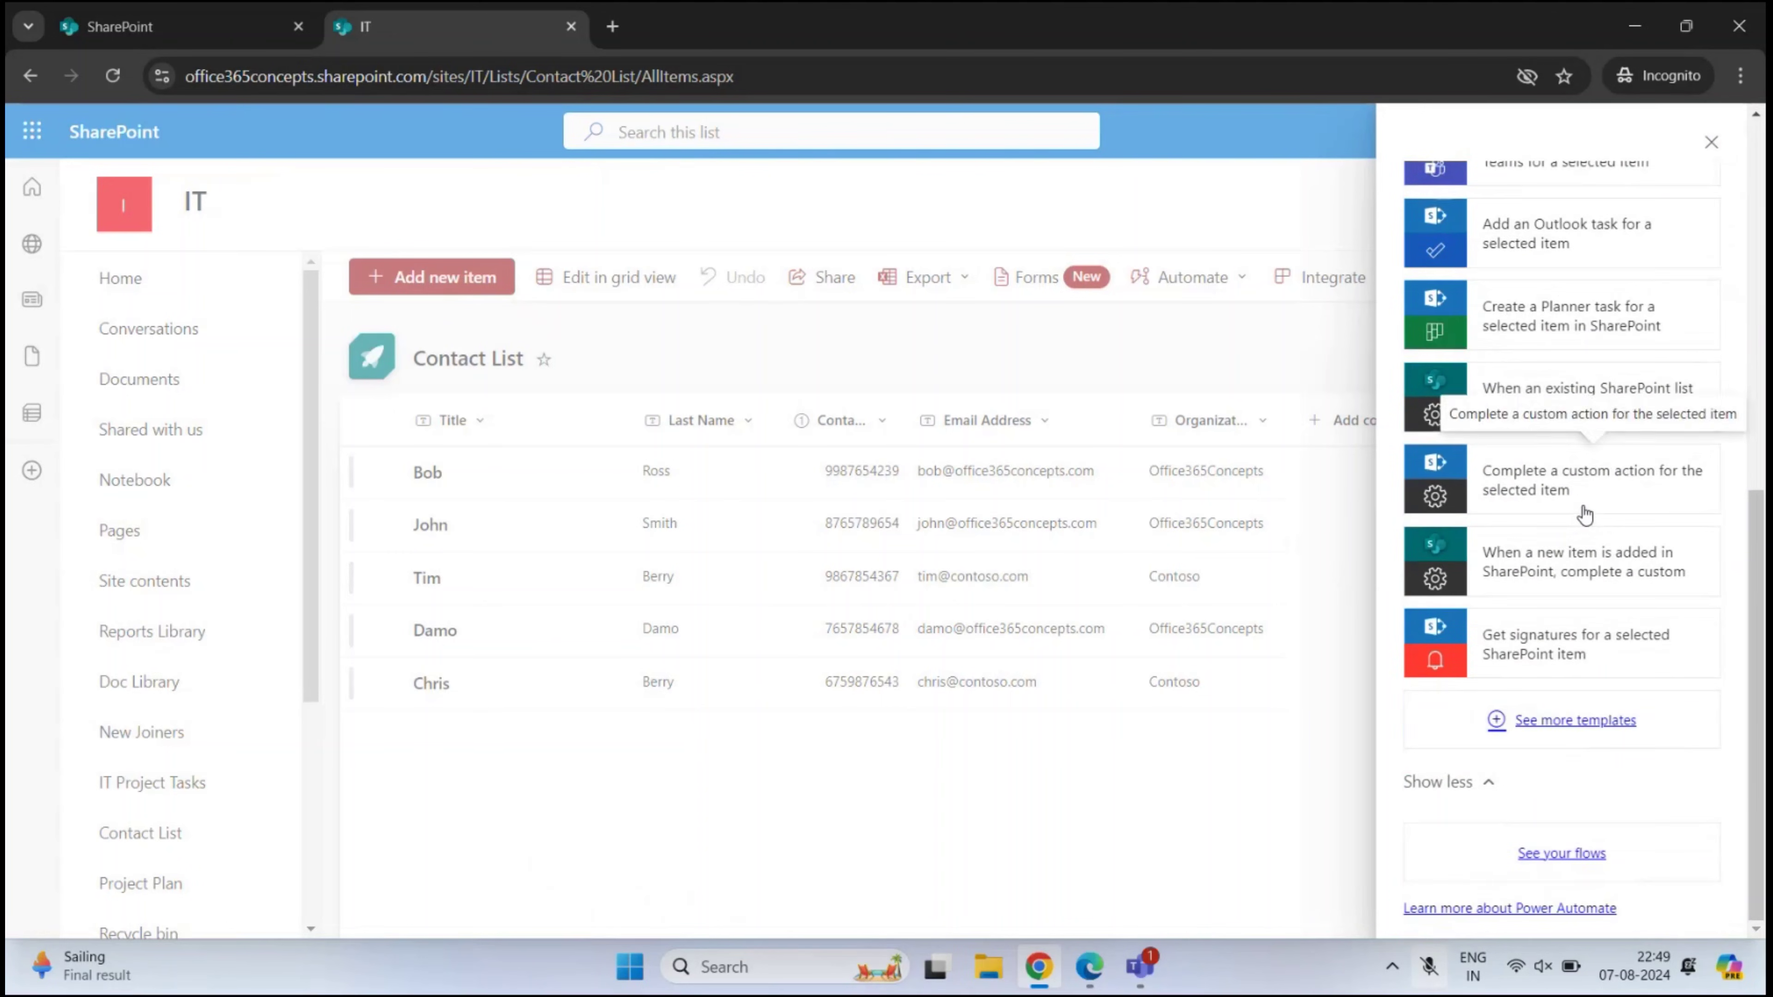
{"action": "left_click", "coordinate": [1566, 727]}
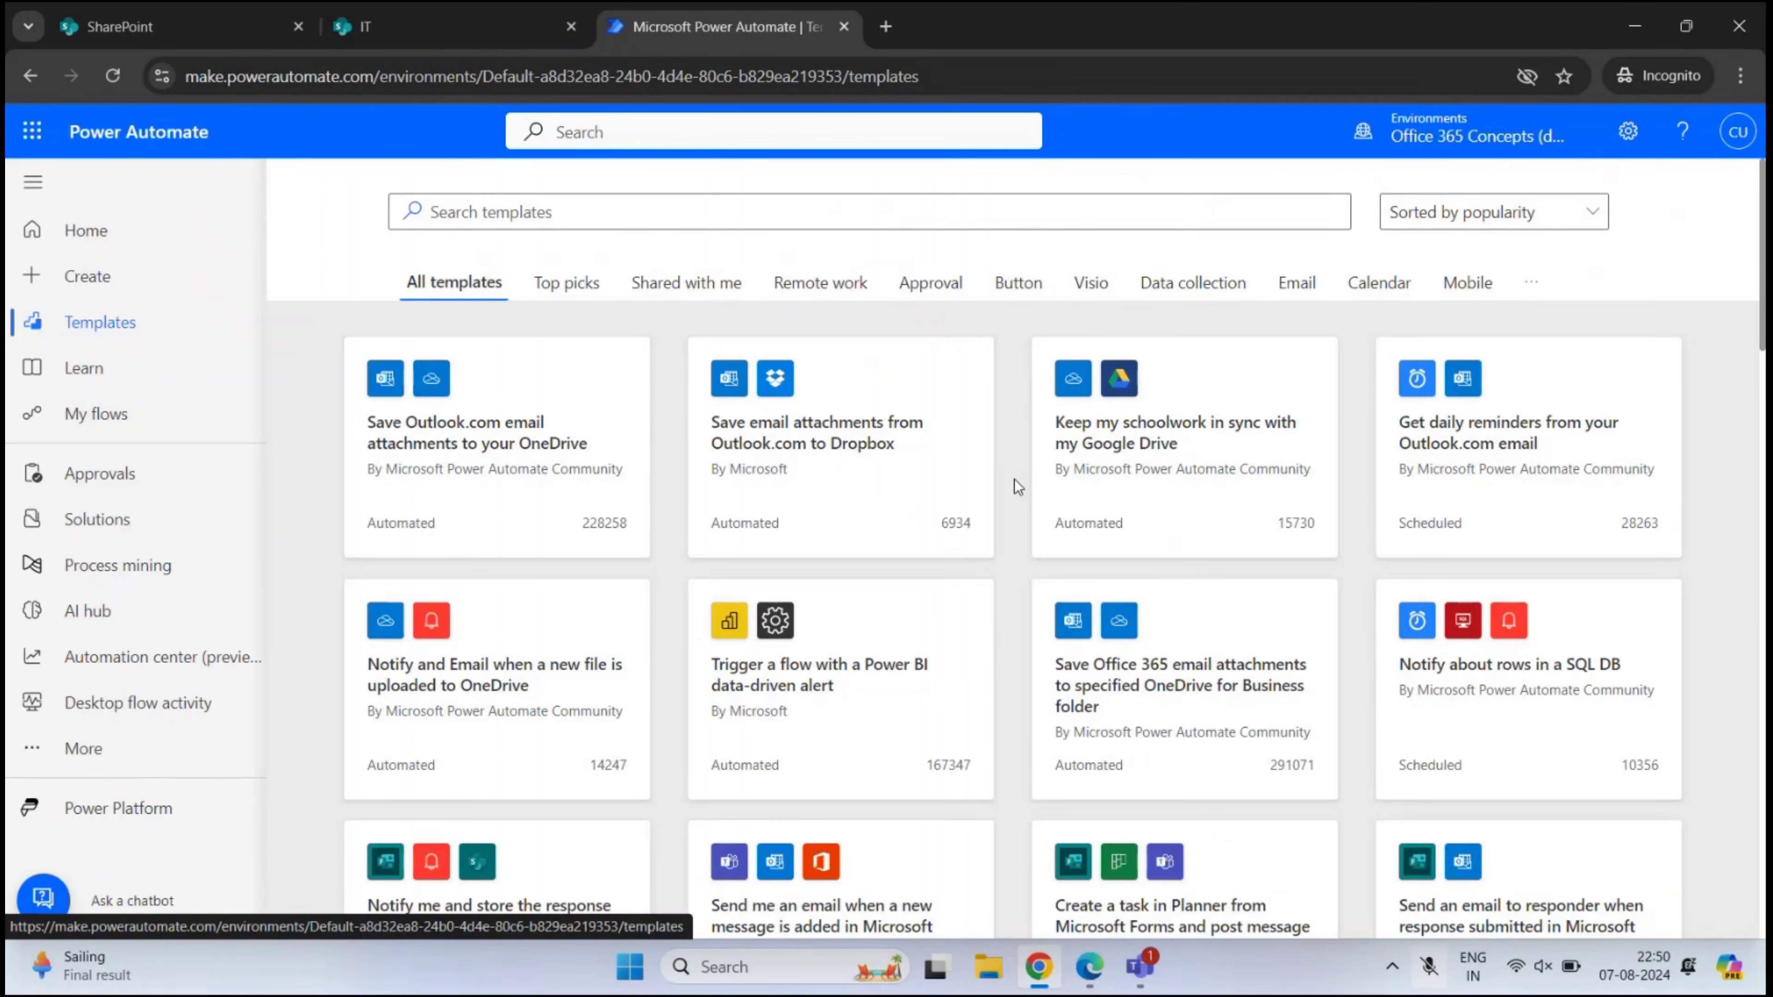
{"action": "scroll", "coordinate": [1015, 480], "scroll_direction": "down", "scroll_amount": 3}
{"action": "scroll", "coordinate": [1015, 479], "scroll_direction": "down", "scroll_amount": 2}
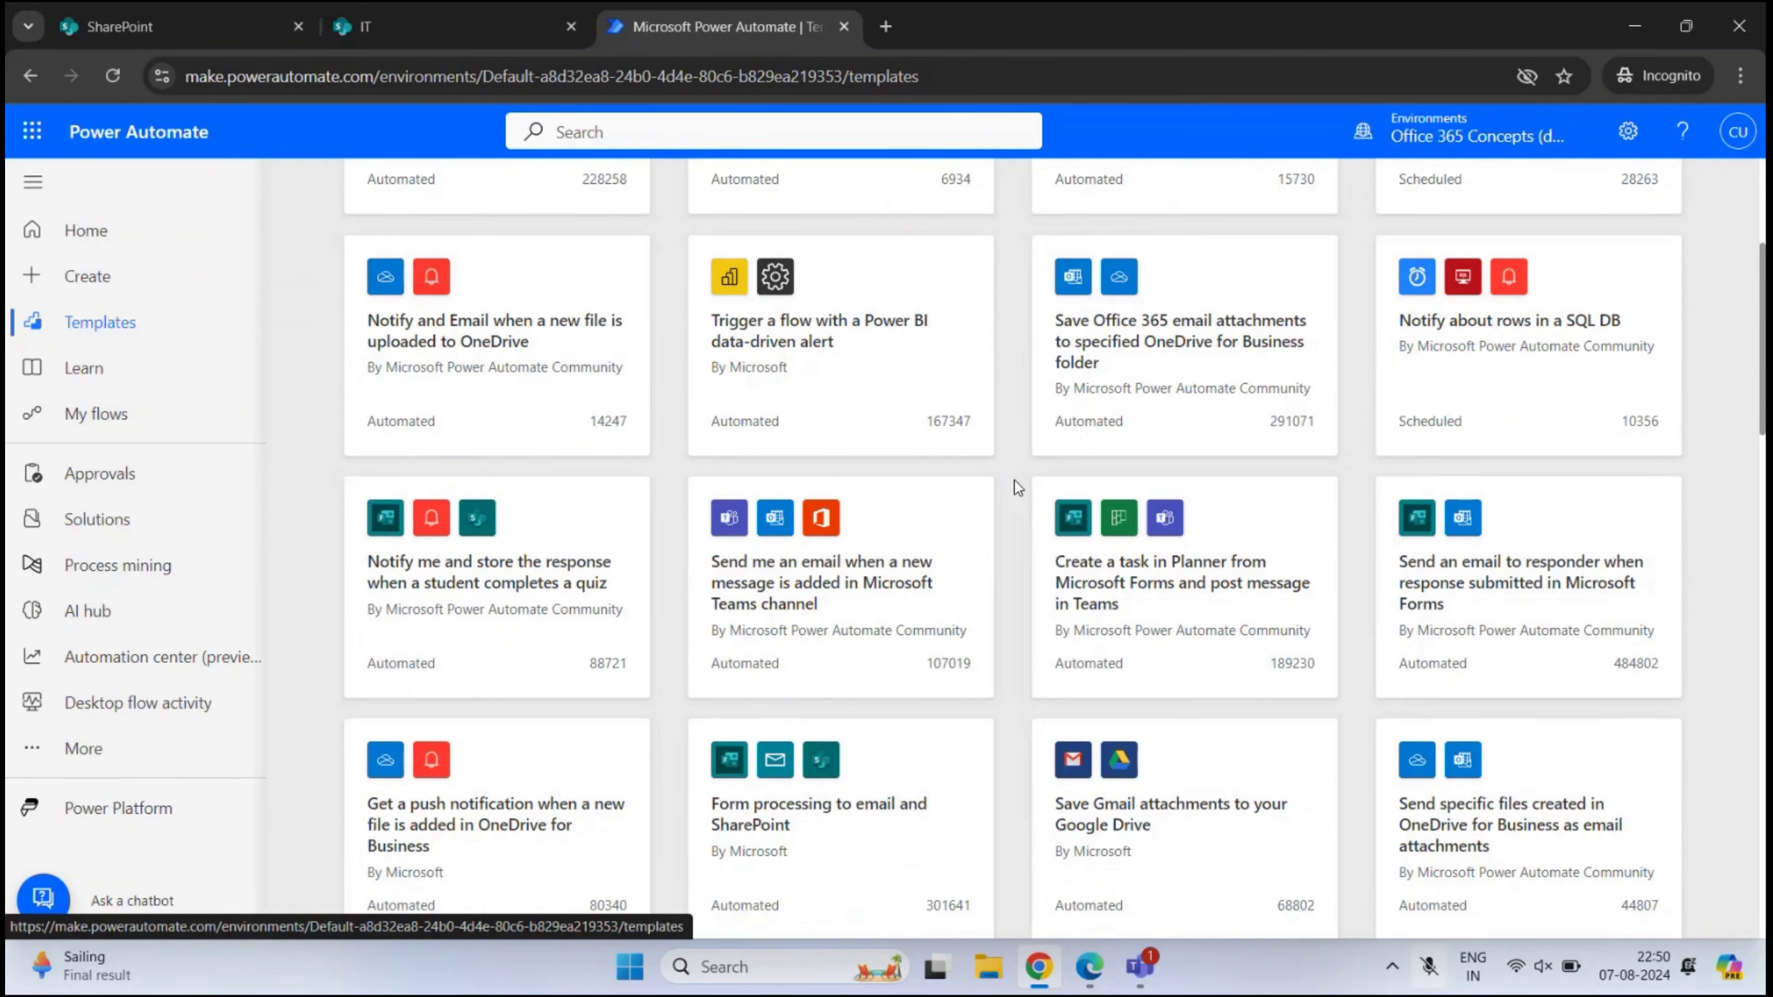
{"action": "scroll", "coordinate": [999, 491], "scroll_direction": "down", "scroll_amount": 5}
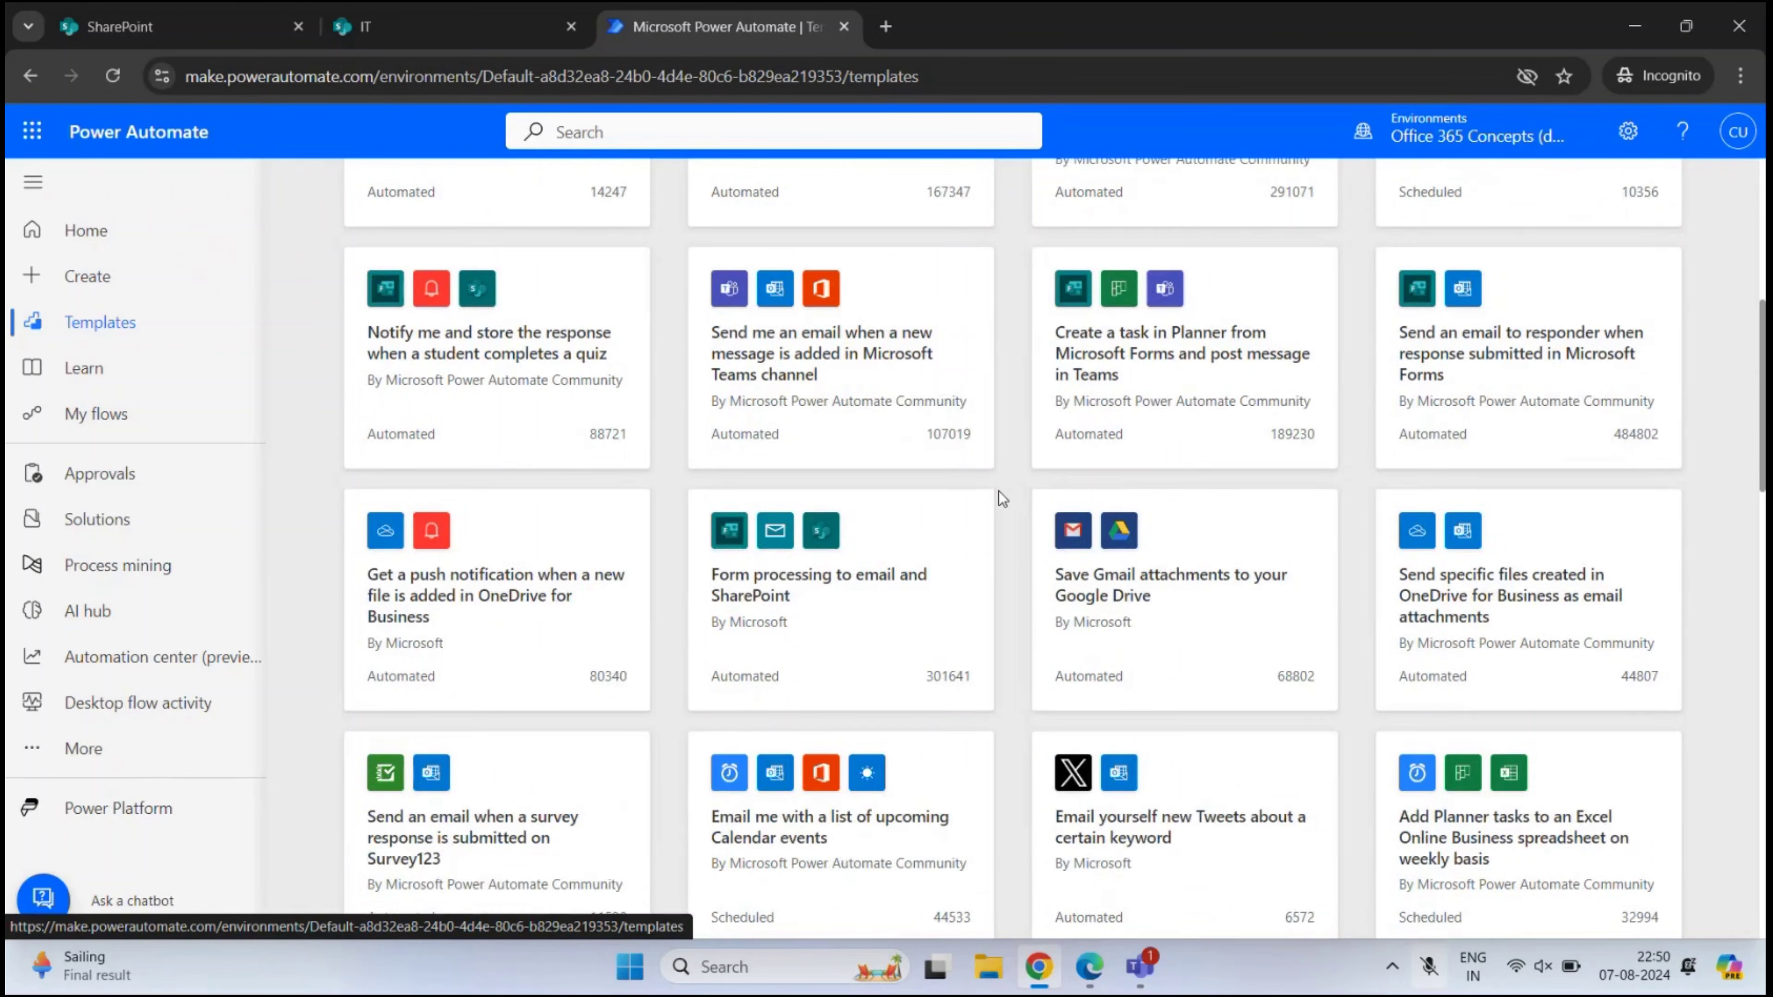
{"action": "scroll", "coordinate": [997, 492], "scroll_direction": "down", "scroll_amount": 1}
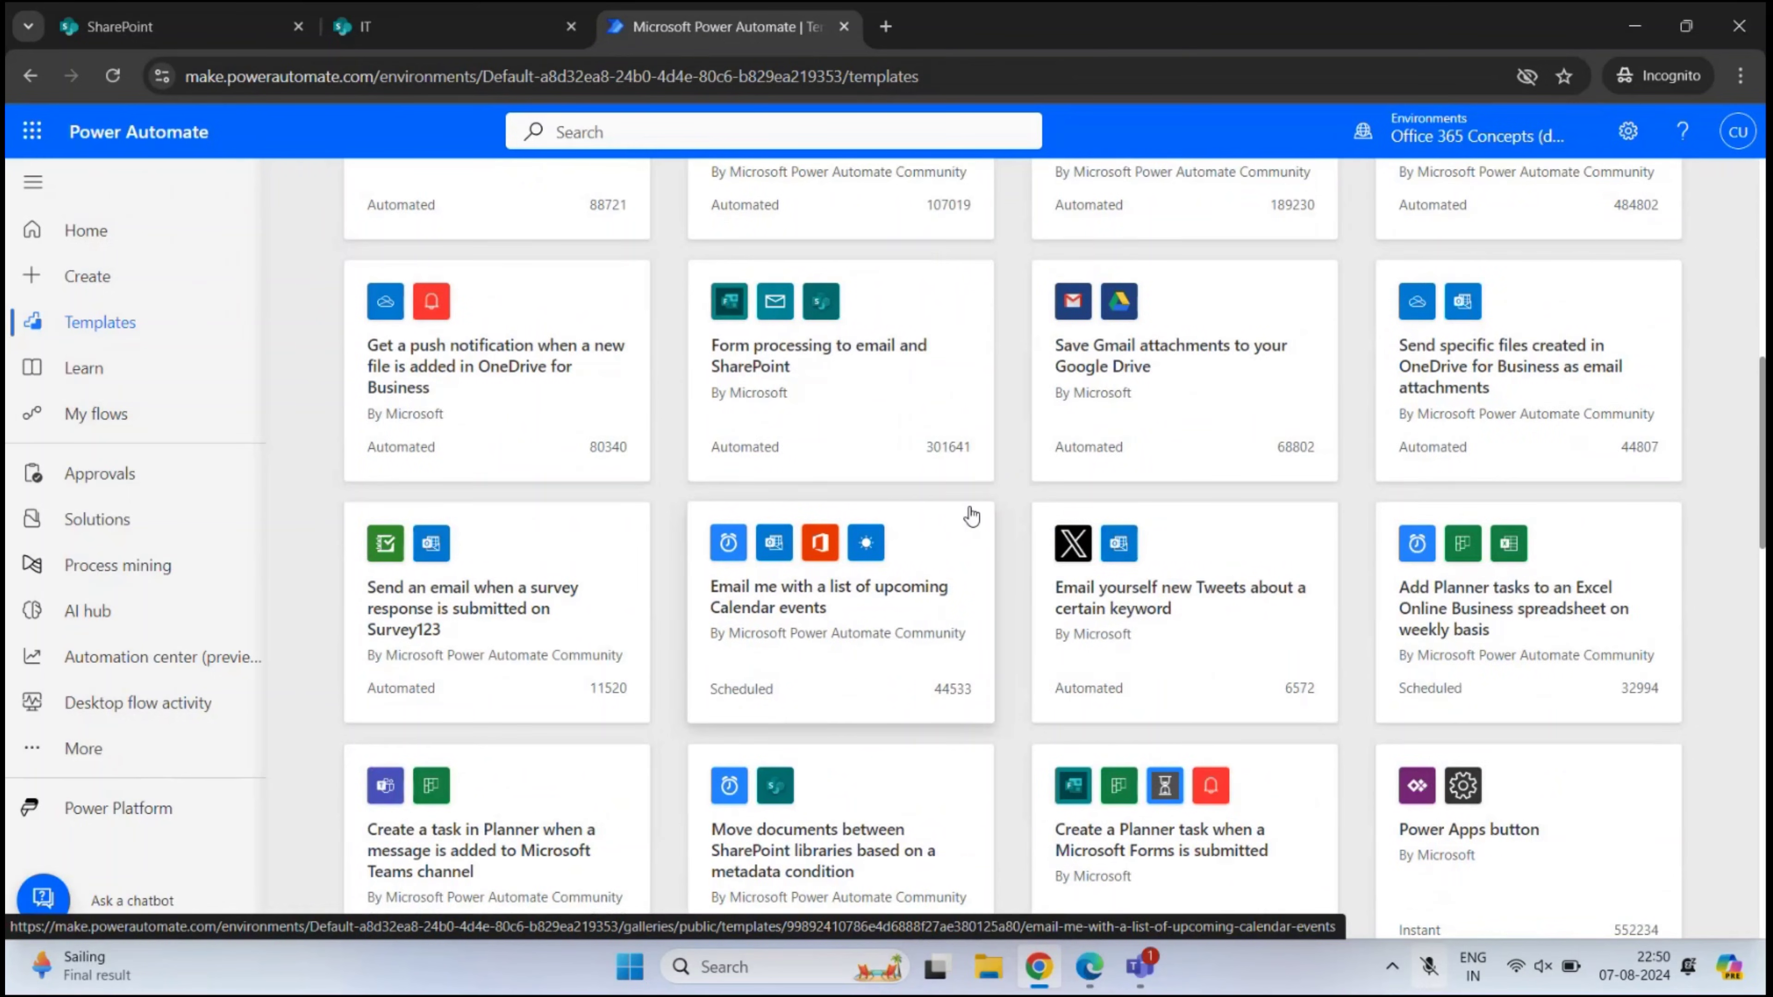
{"action": "scroll", "coordinate": [971, 516], "scroll_direction": "down", "scroll_amount": 4}
{"action": "scroll", "coordinate": [971, 553], "scroll_direction": "down", "scroll_amount": 2}
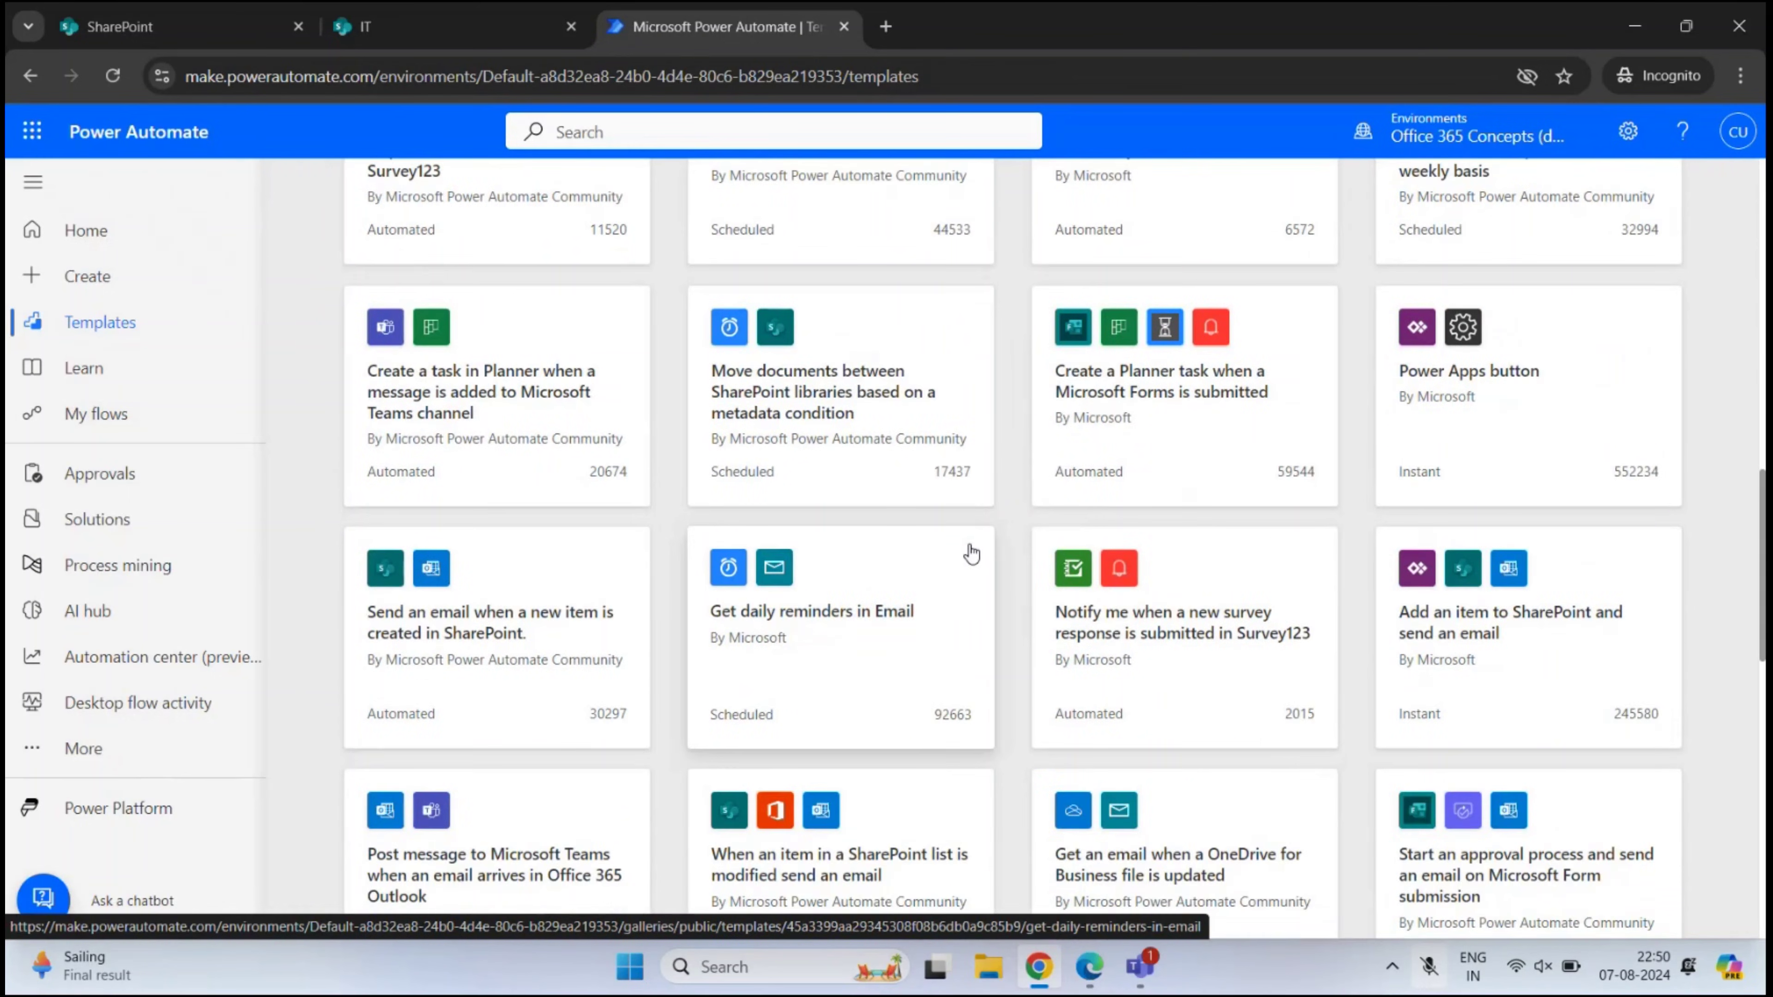
Return to the SharePoint list and create a flow from the template "Send a customized email when a new SharePoint list item is added"
{"action": "left_click", "coordinate": [449, 42]}
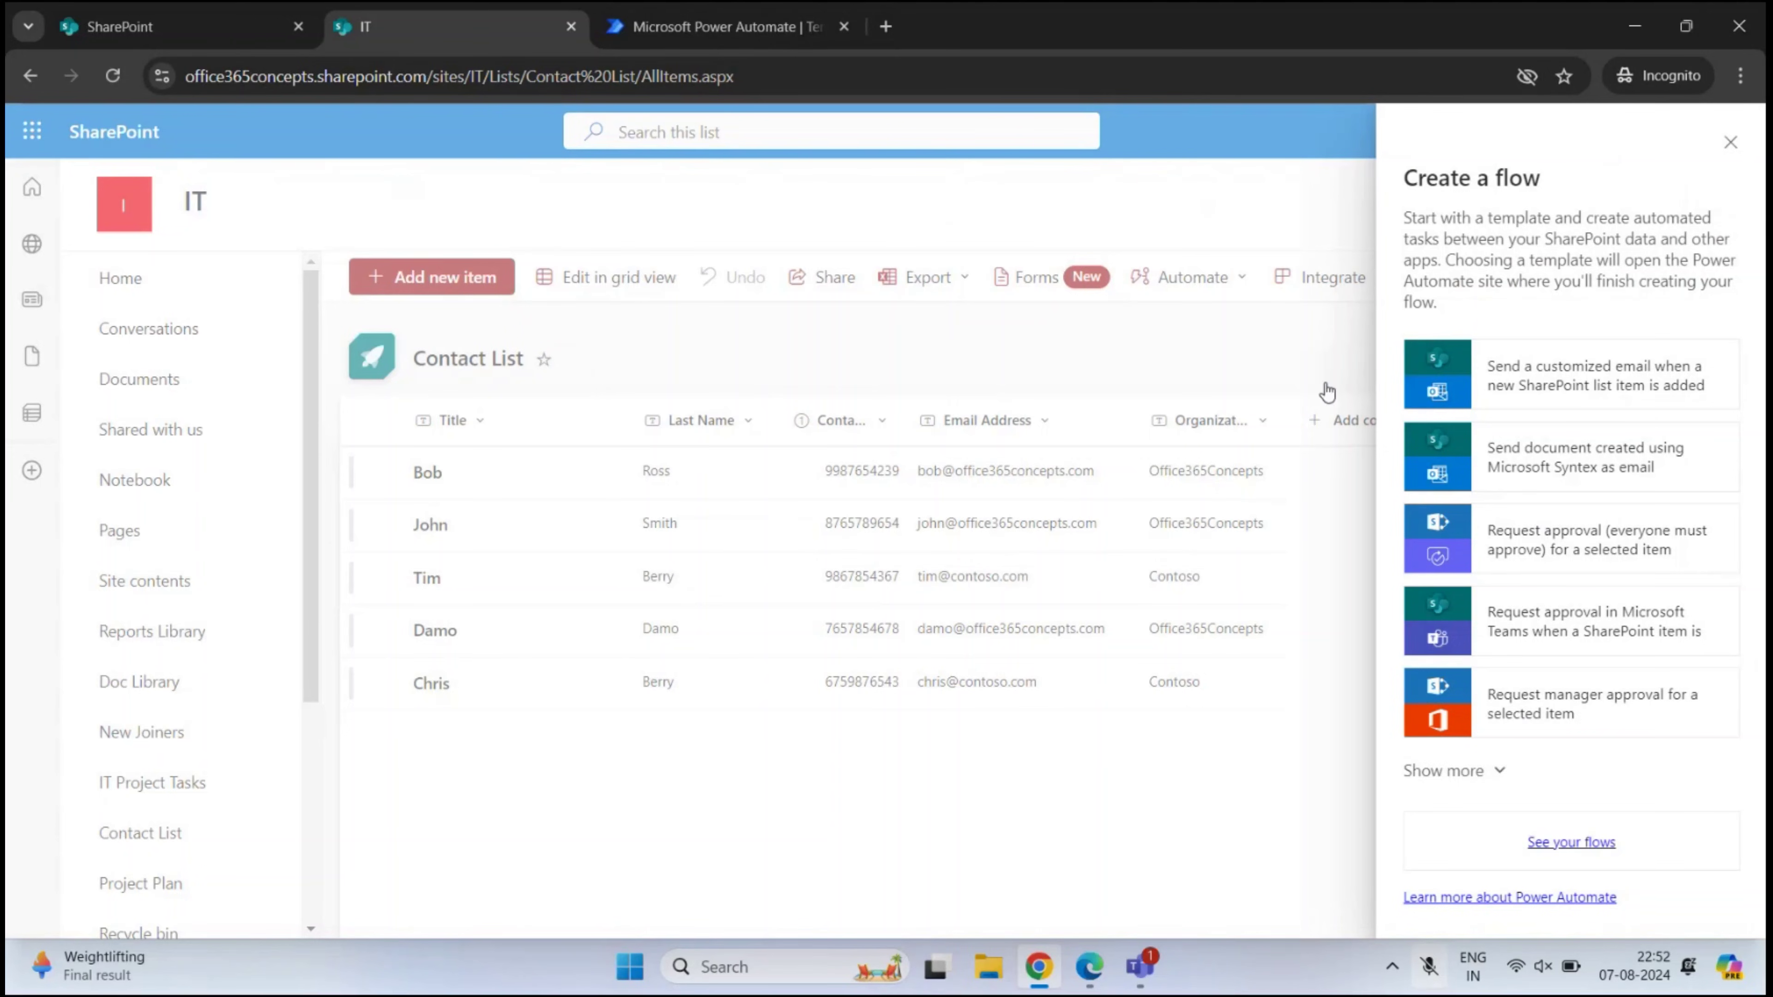
{"action": "left_click", "coordinate": [1570, 391]}
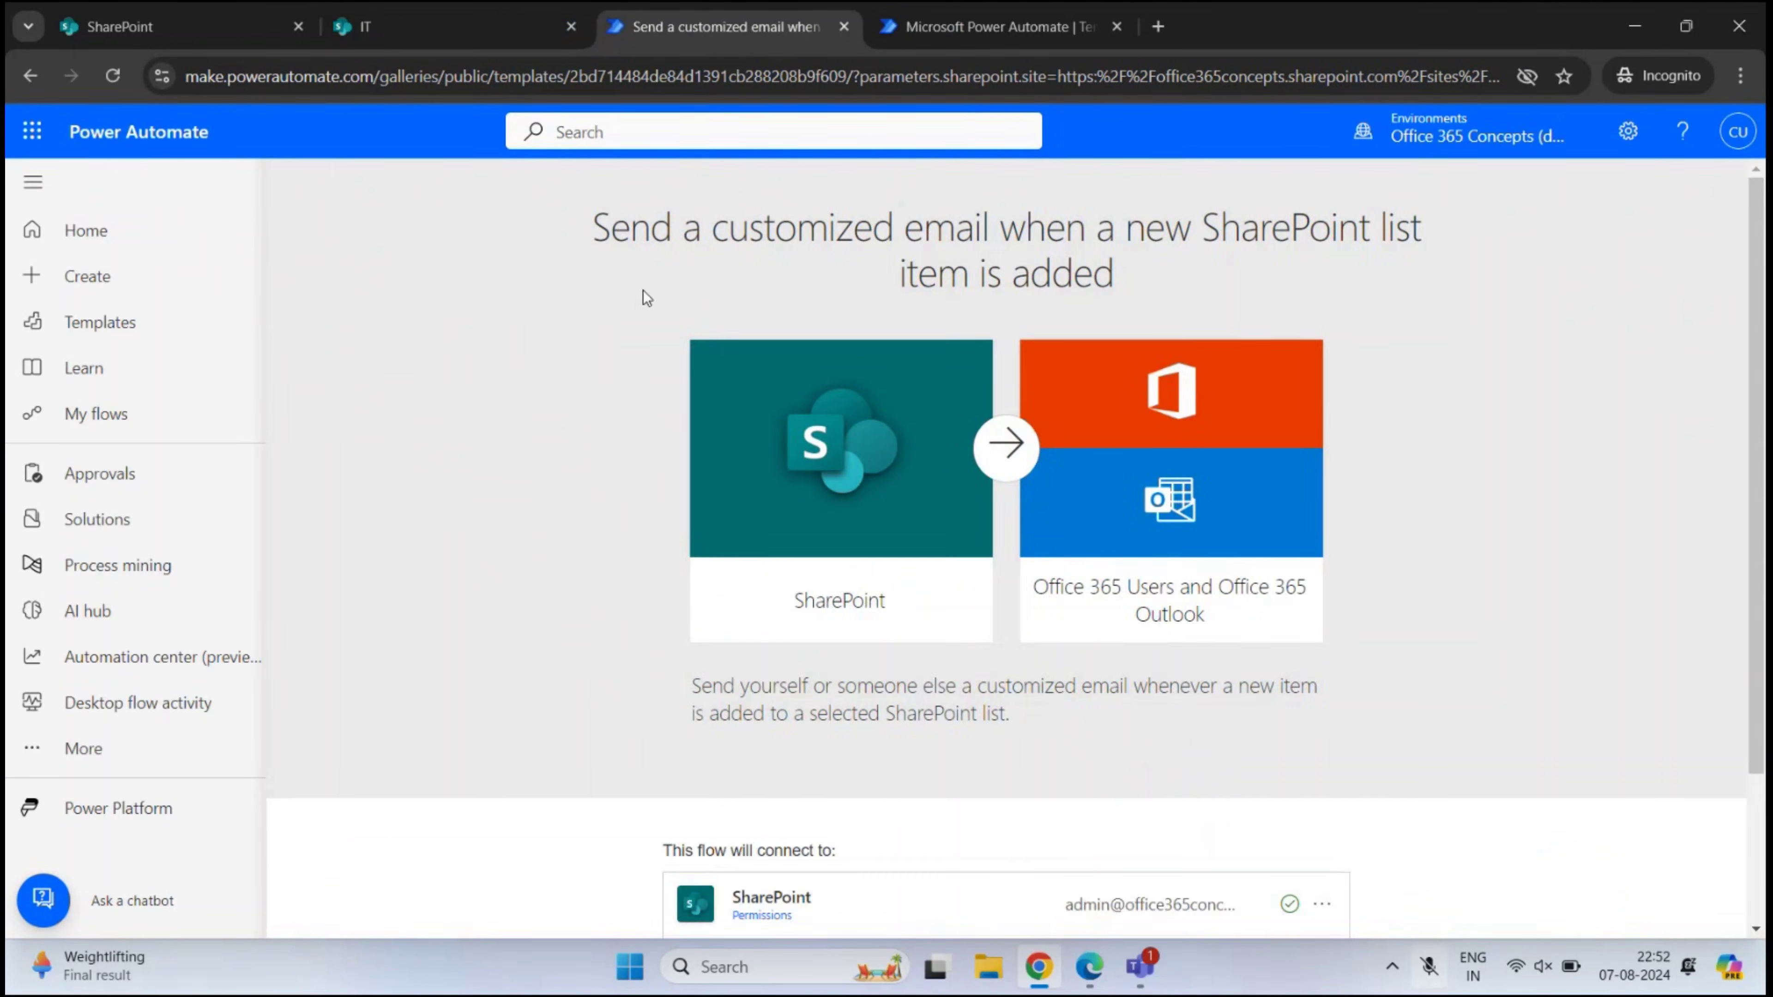
{"action": "left_click_drag", "start_coordinate": [600, 216], "coordinate": [1114, 275]}
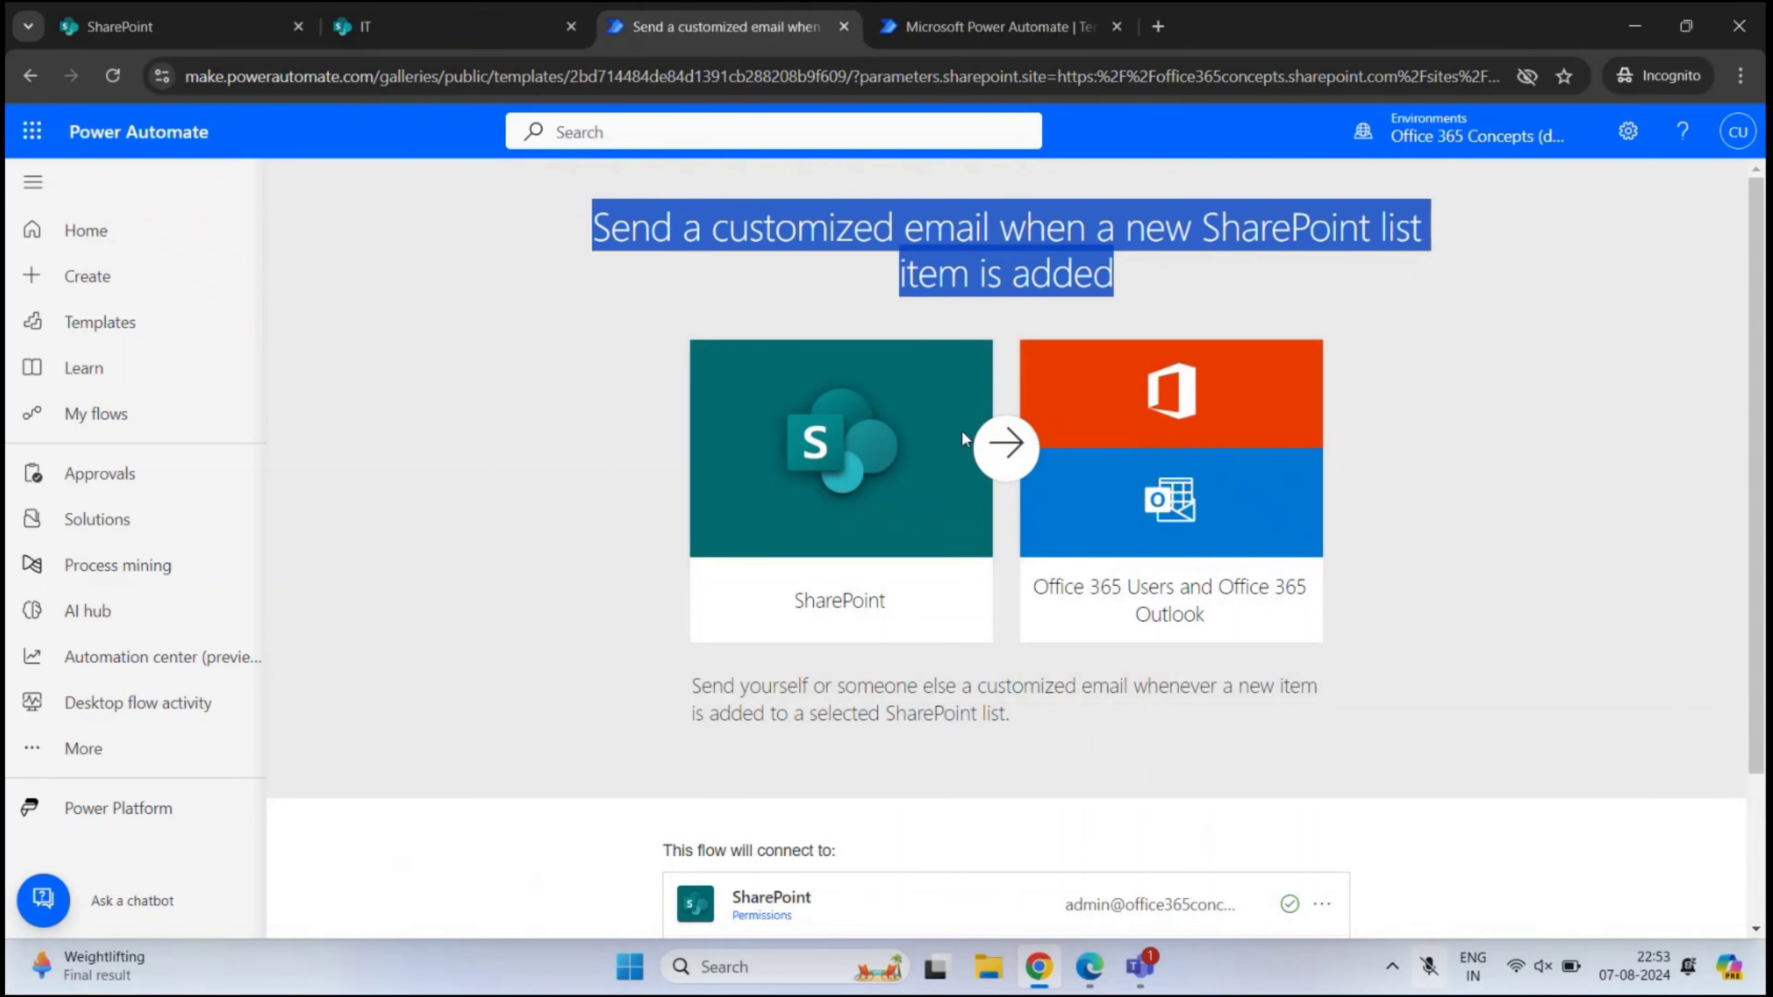
{"action": "left_click", "coordinate": [594, 474]}
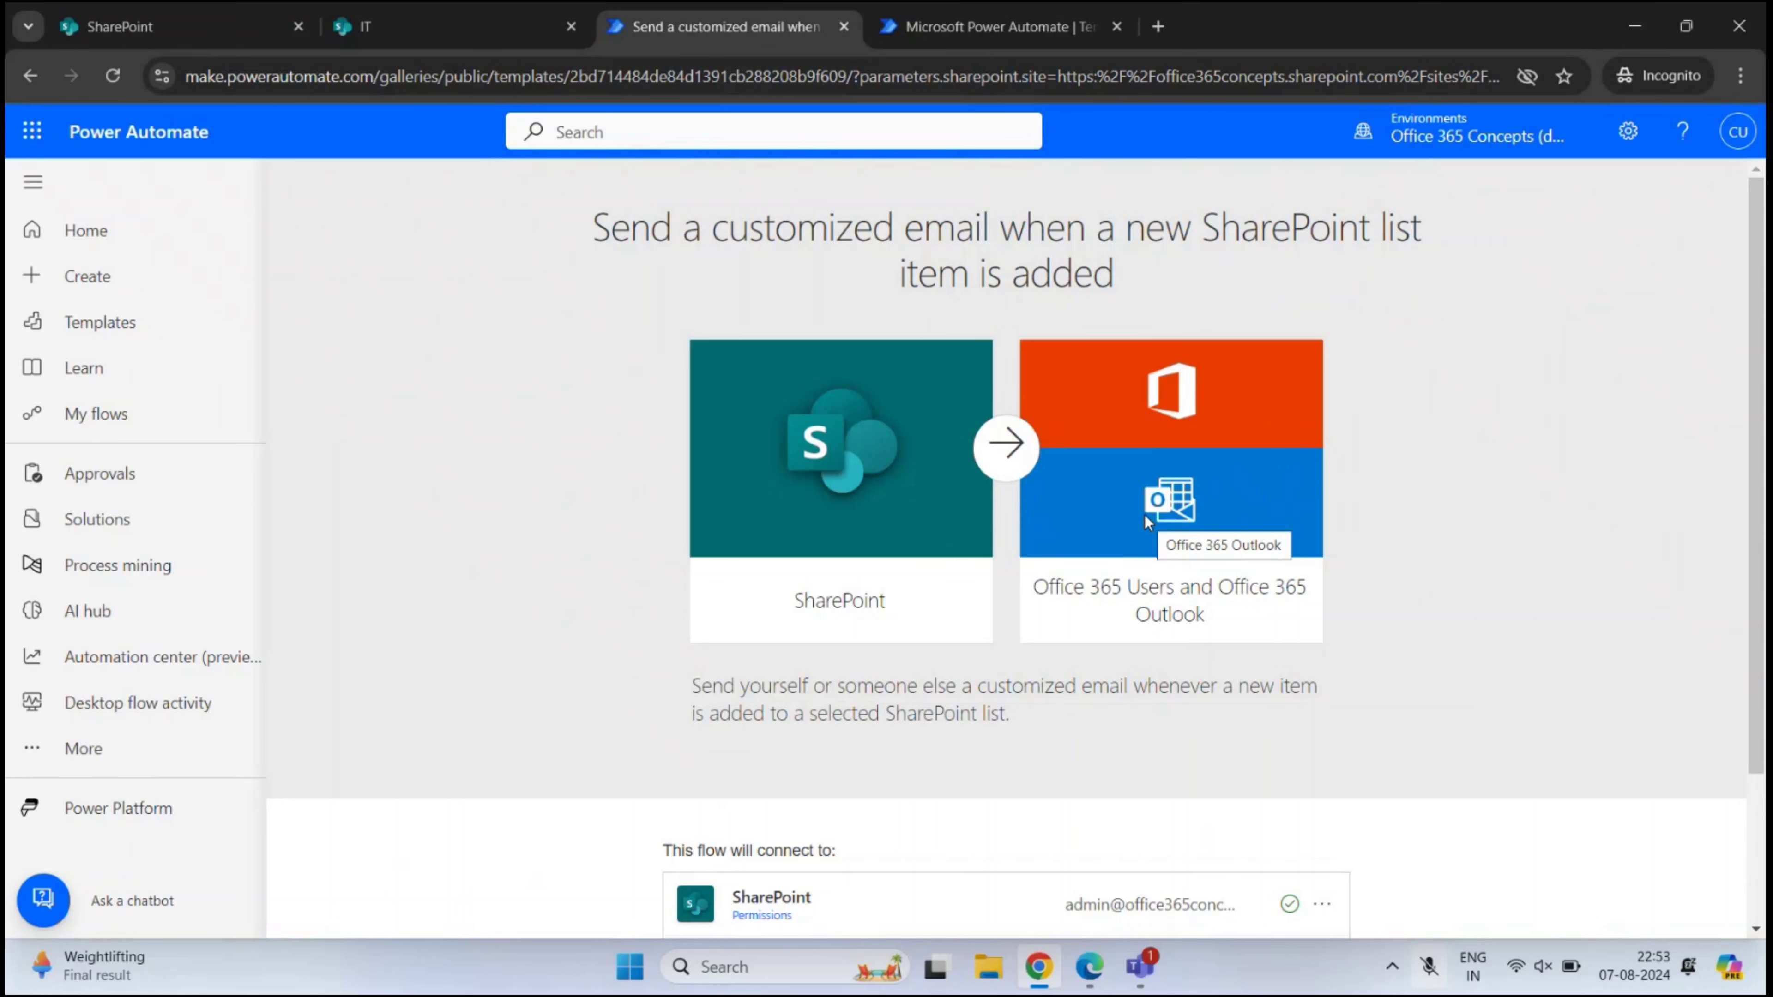
{"action": "scroll", "coordinate": [935, 554], "scroll_direction": "down", "scroll_amount": 3}
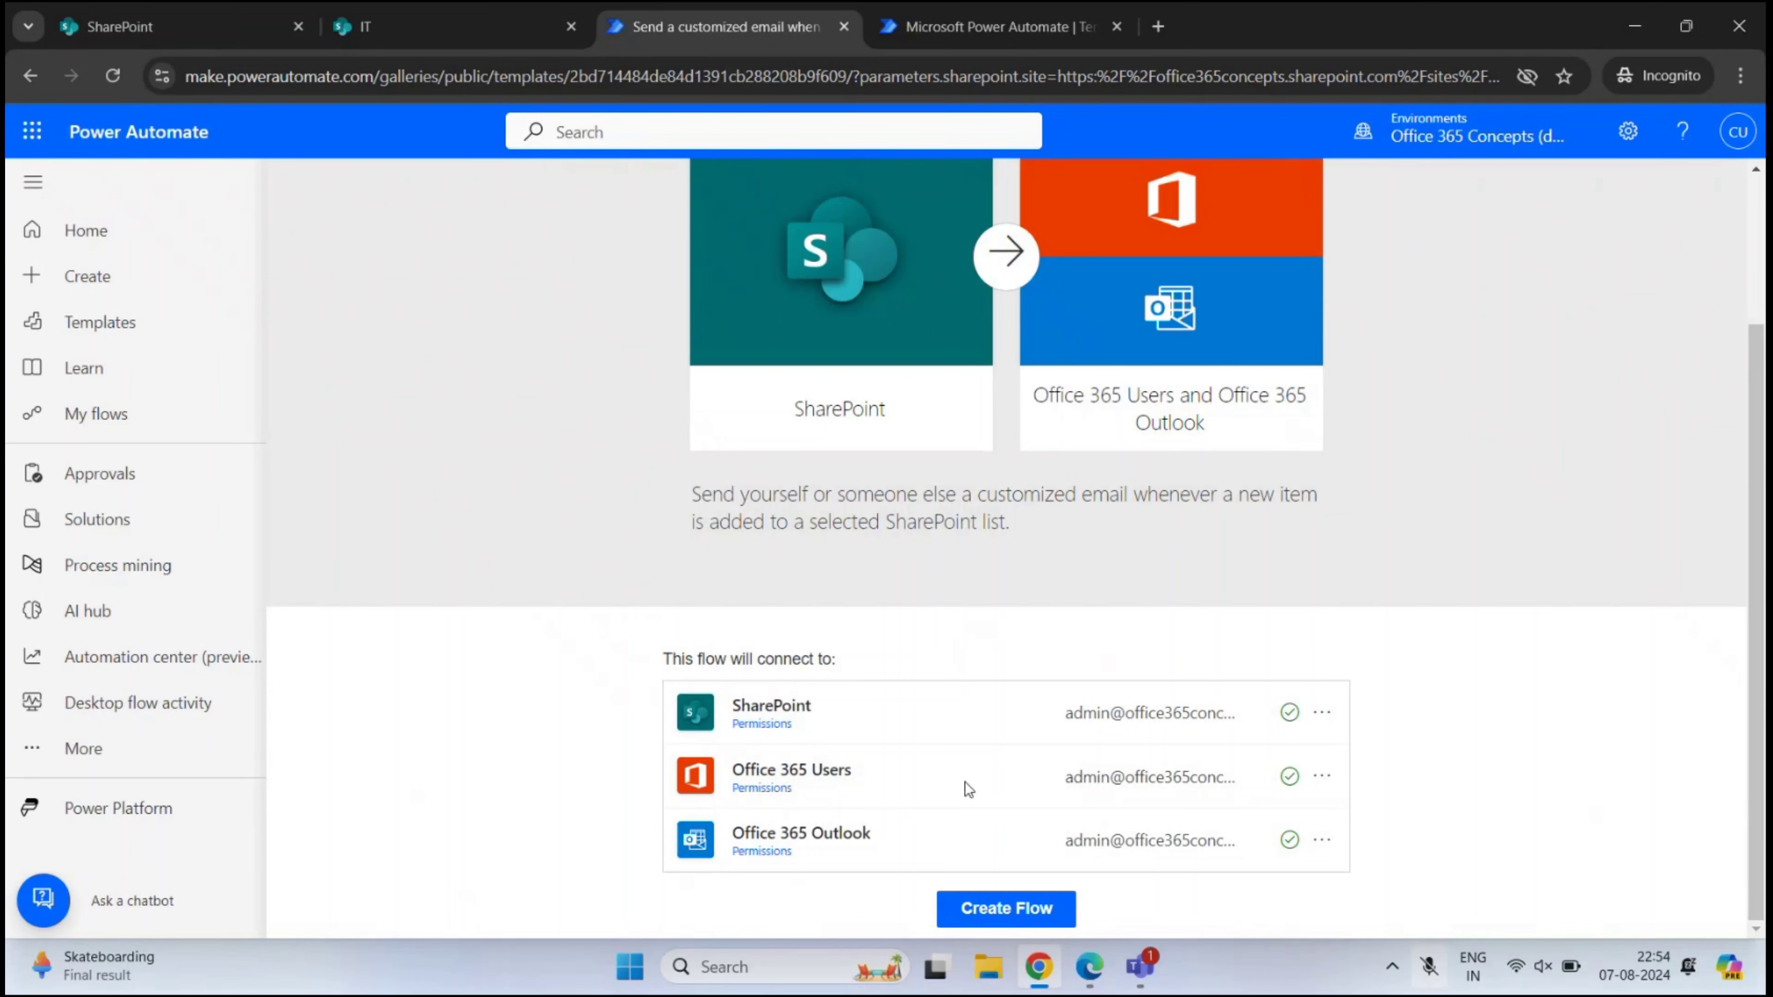
{"action": "left_click", "coordinate": [1019, 914]}
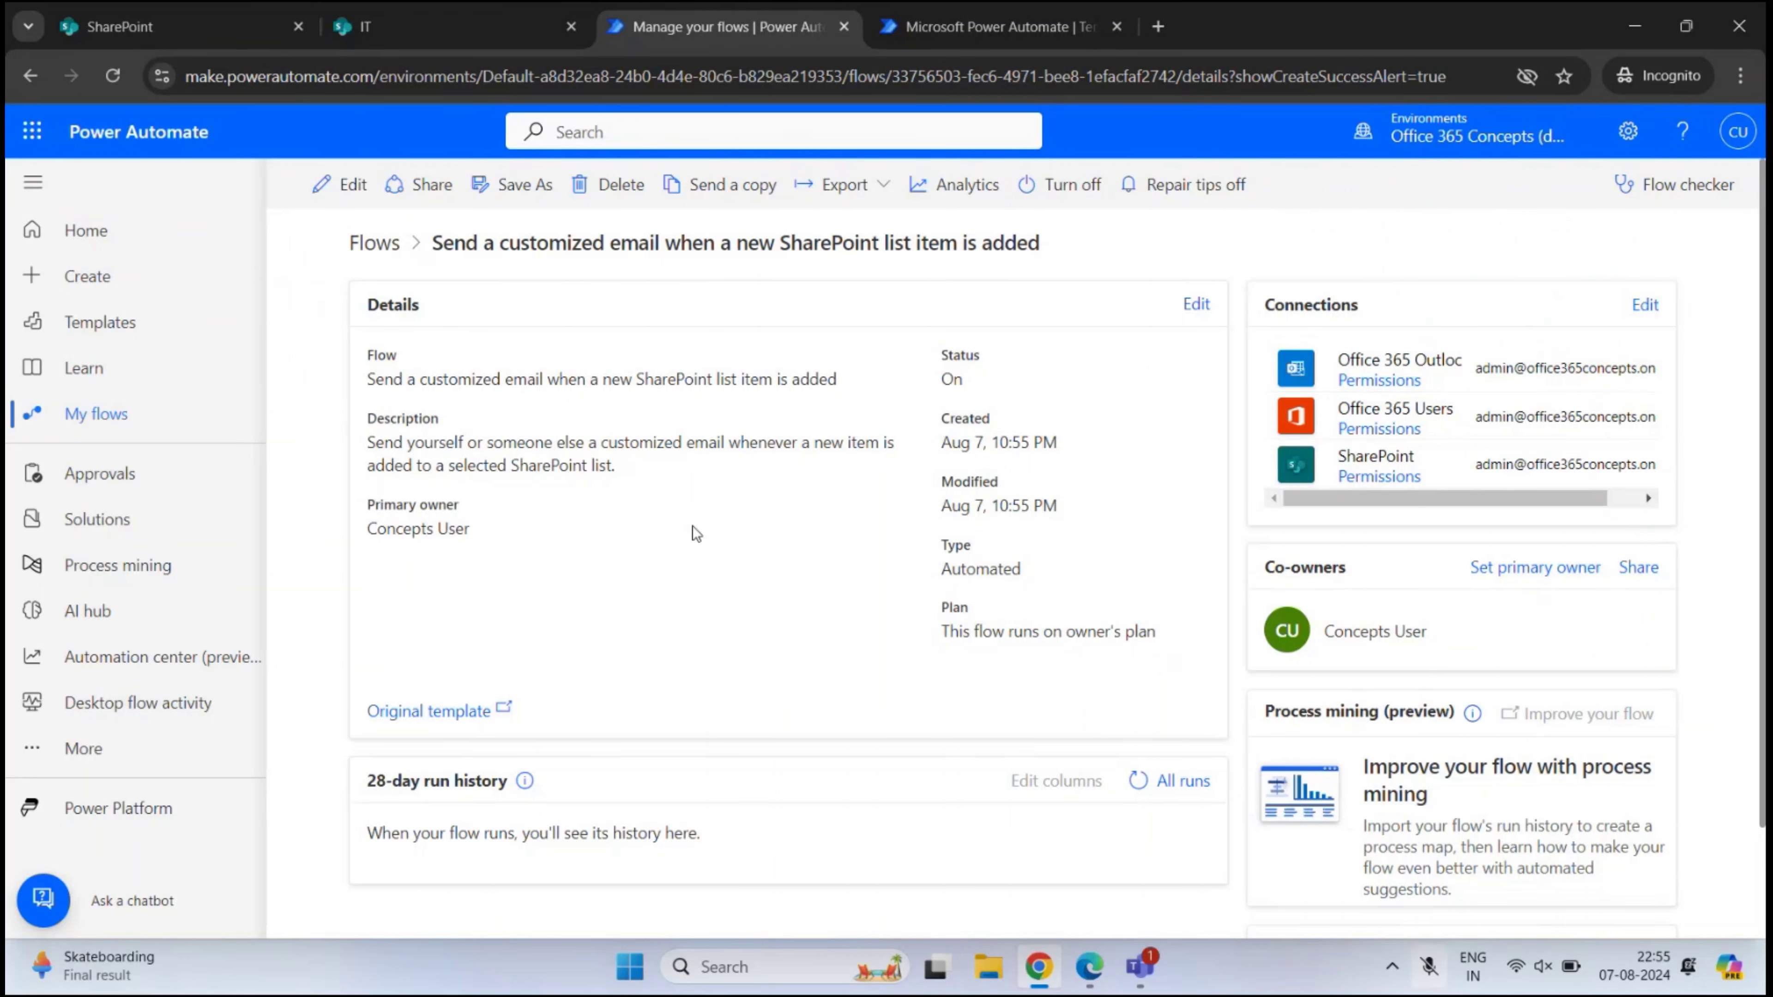
Review the new flow's details, including its modification date and type
{"action": "left_click_drag", "start_coordinate": [974, 388], "coordinate": [1055, 509]}
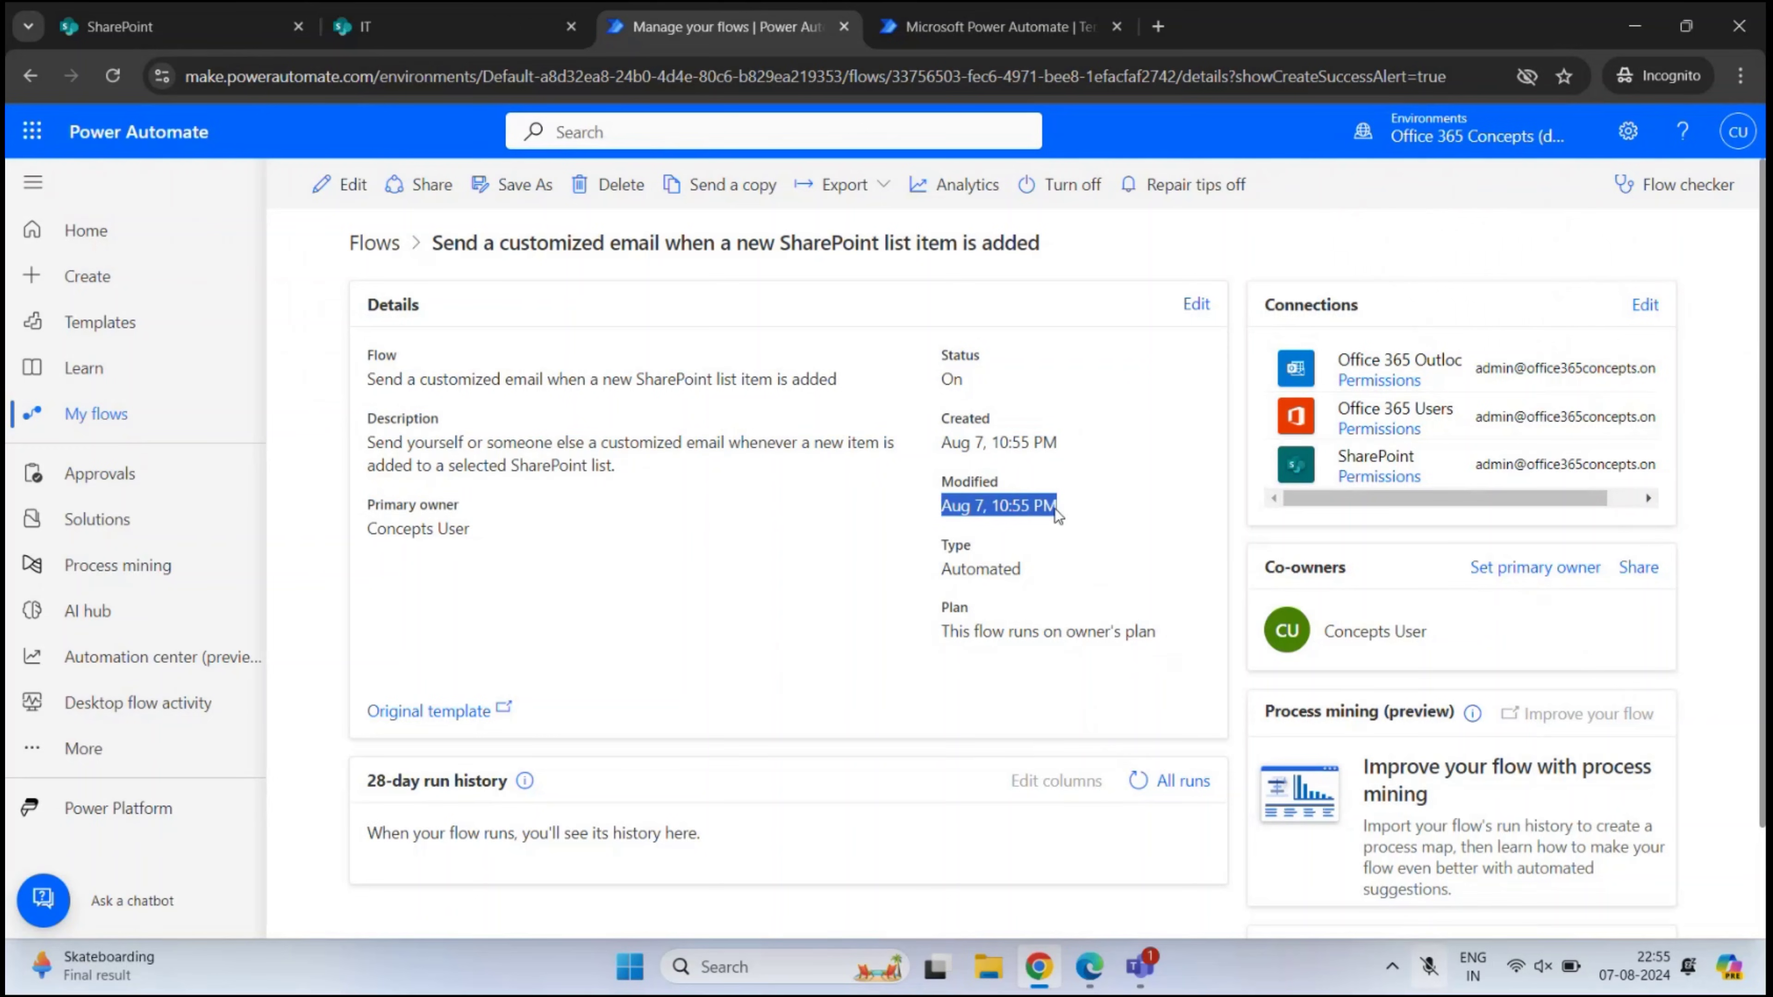
{"action": "left_click", "coordinate": [991, 552]}
{"action": "left_click_drag", "start_coordinate": [947, 545], "coordinate": [1039, 569]}
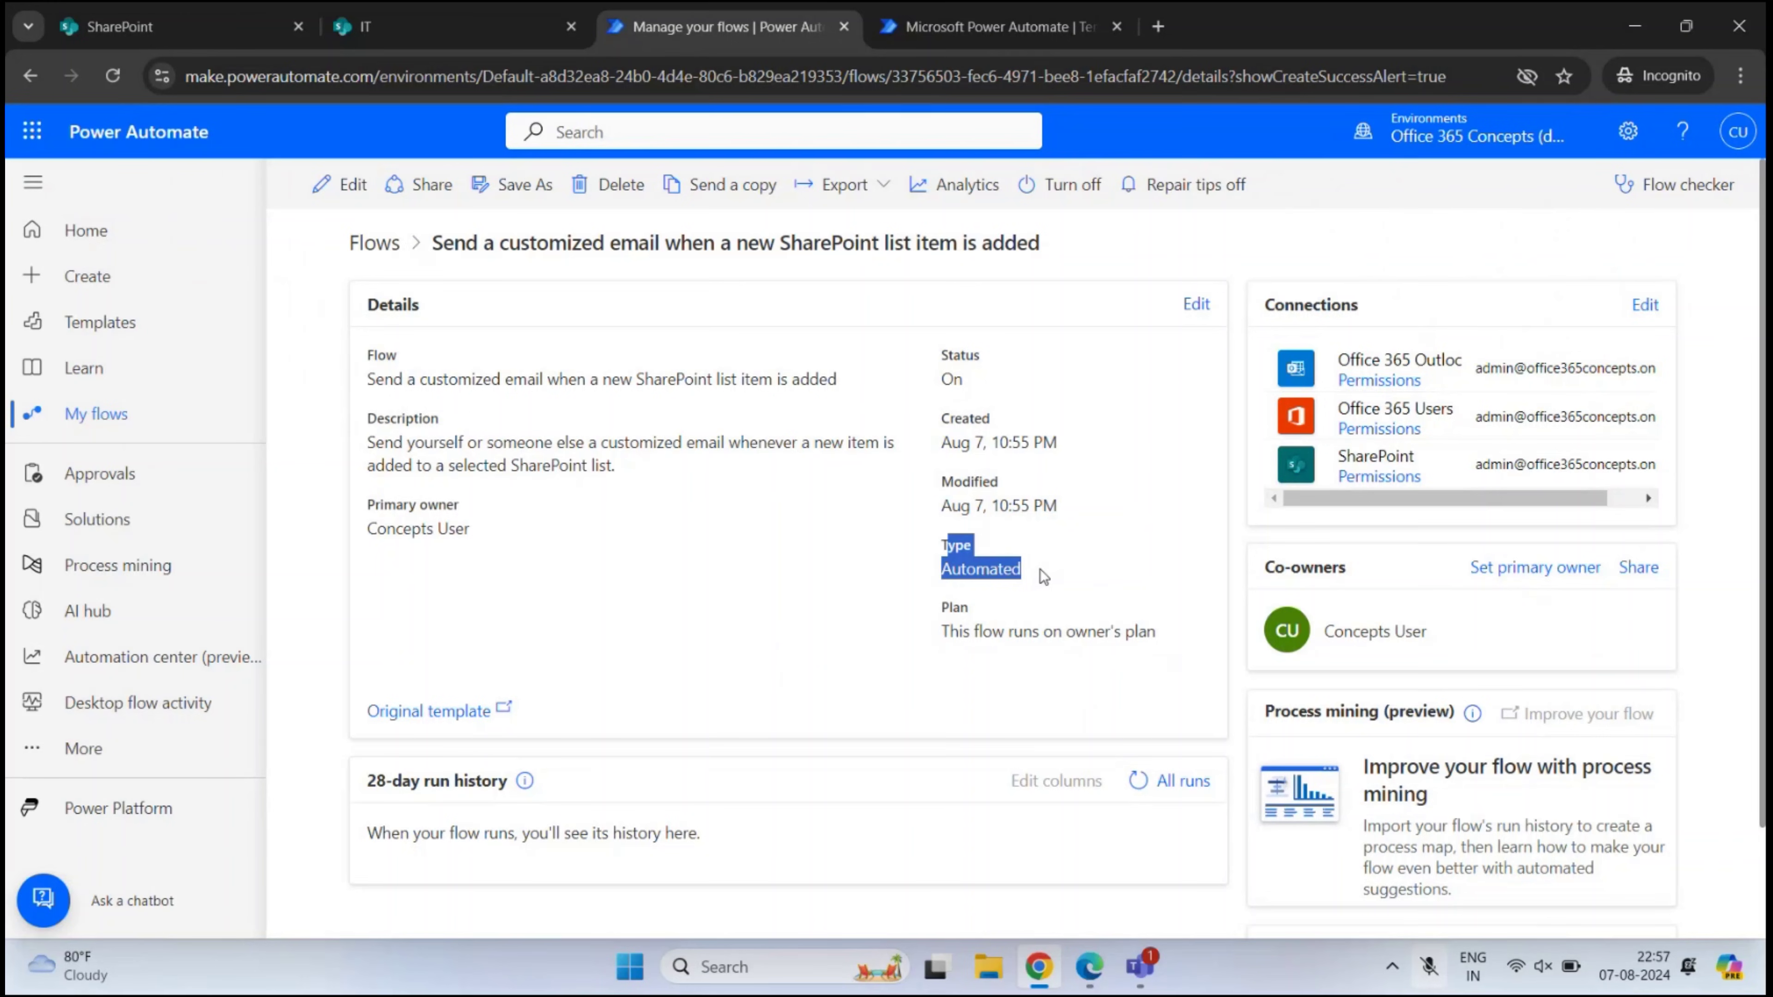
{"action": "left_click", "coordinate": [724, 559]}
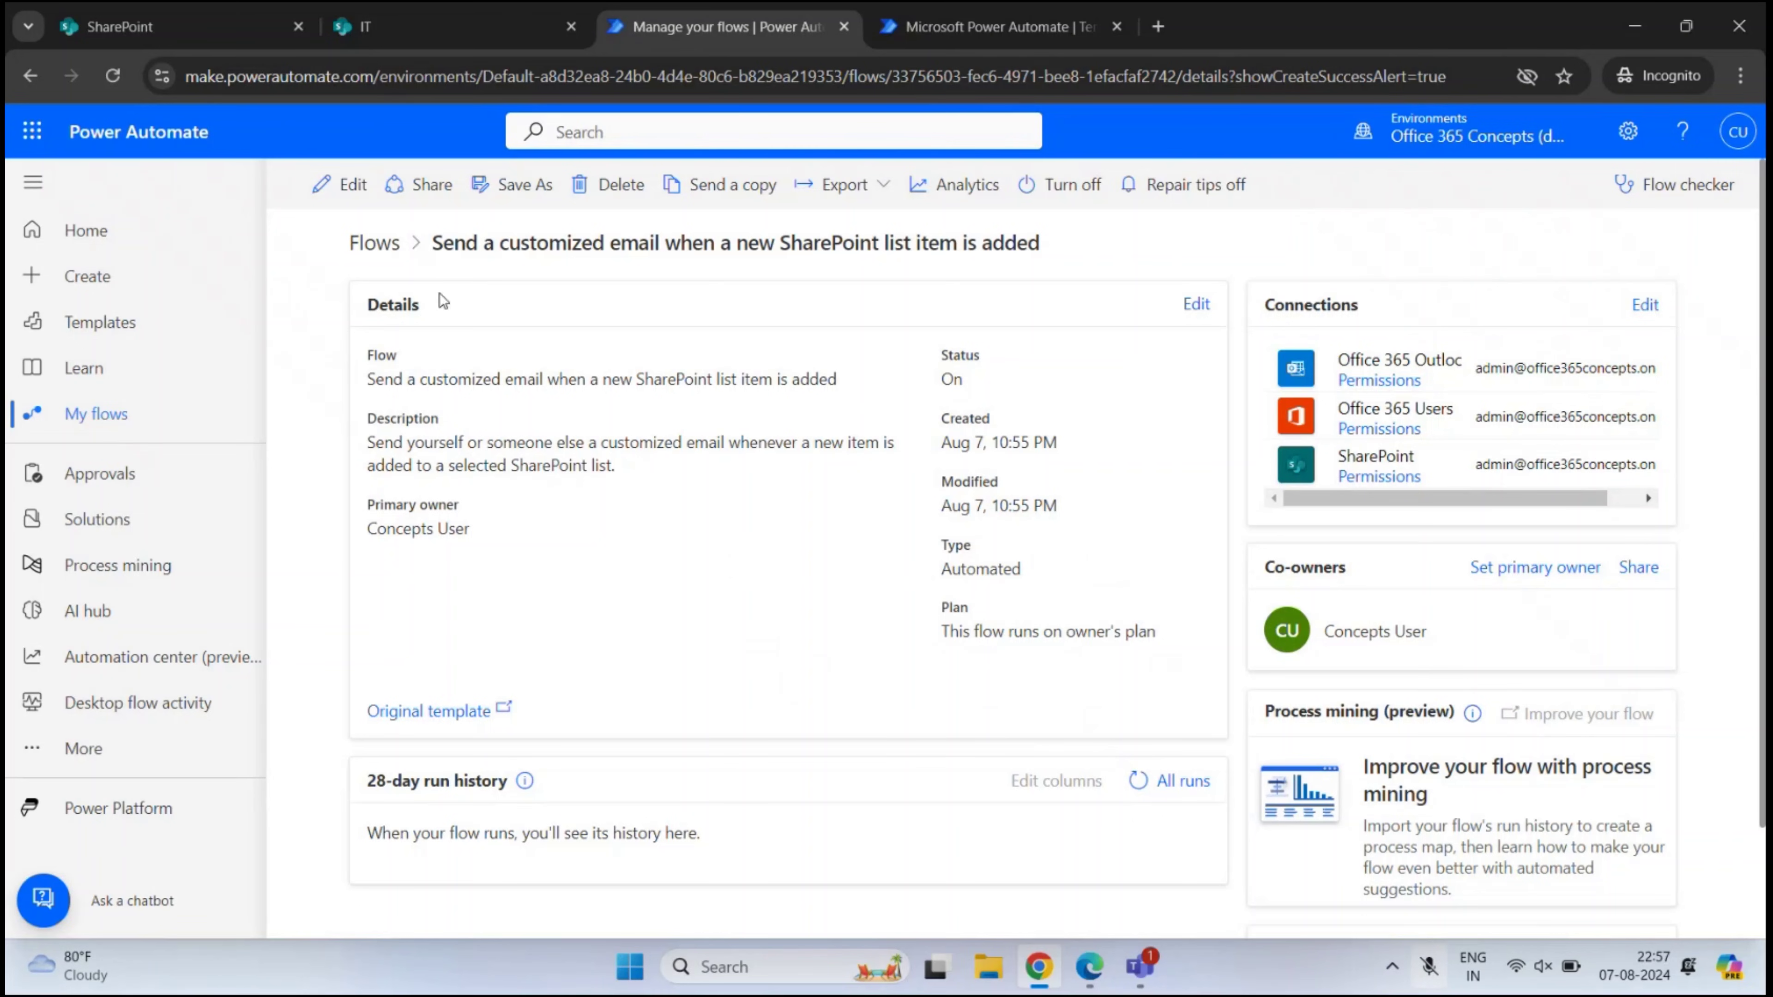
Open the flow for editing and check the Site Address choices of its "When a new item is created" trigger
{"action": "left_click", "coordinate": [349, 186]}
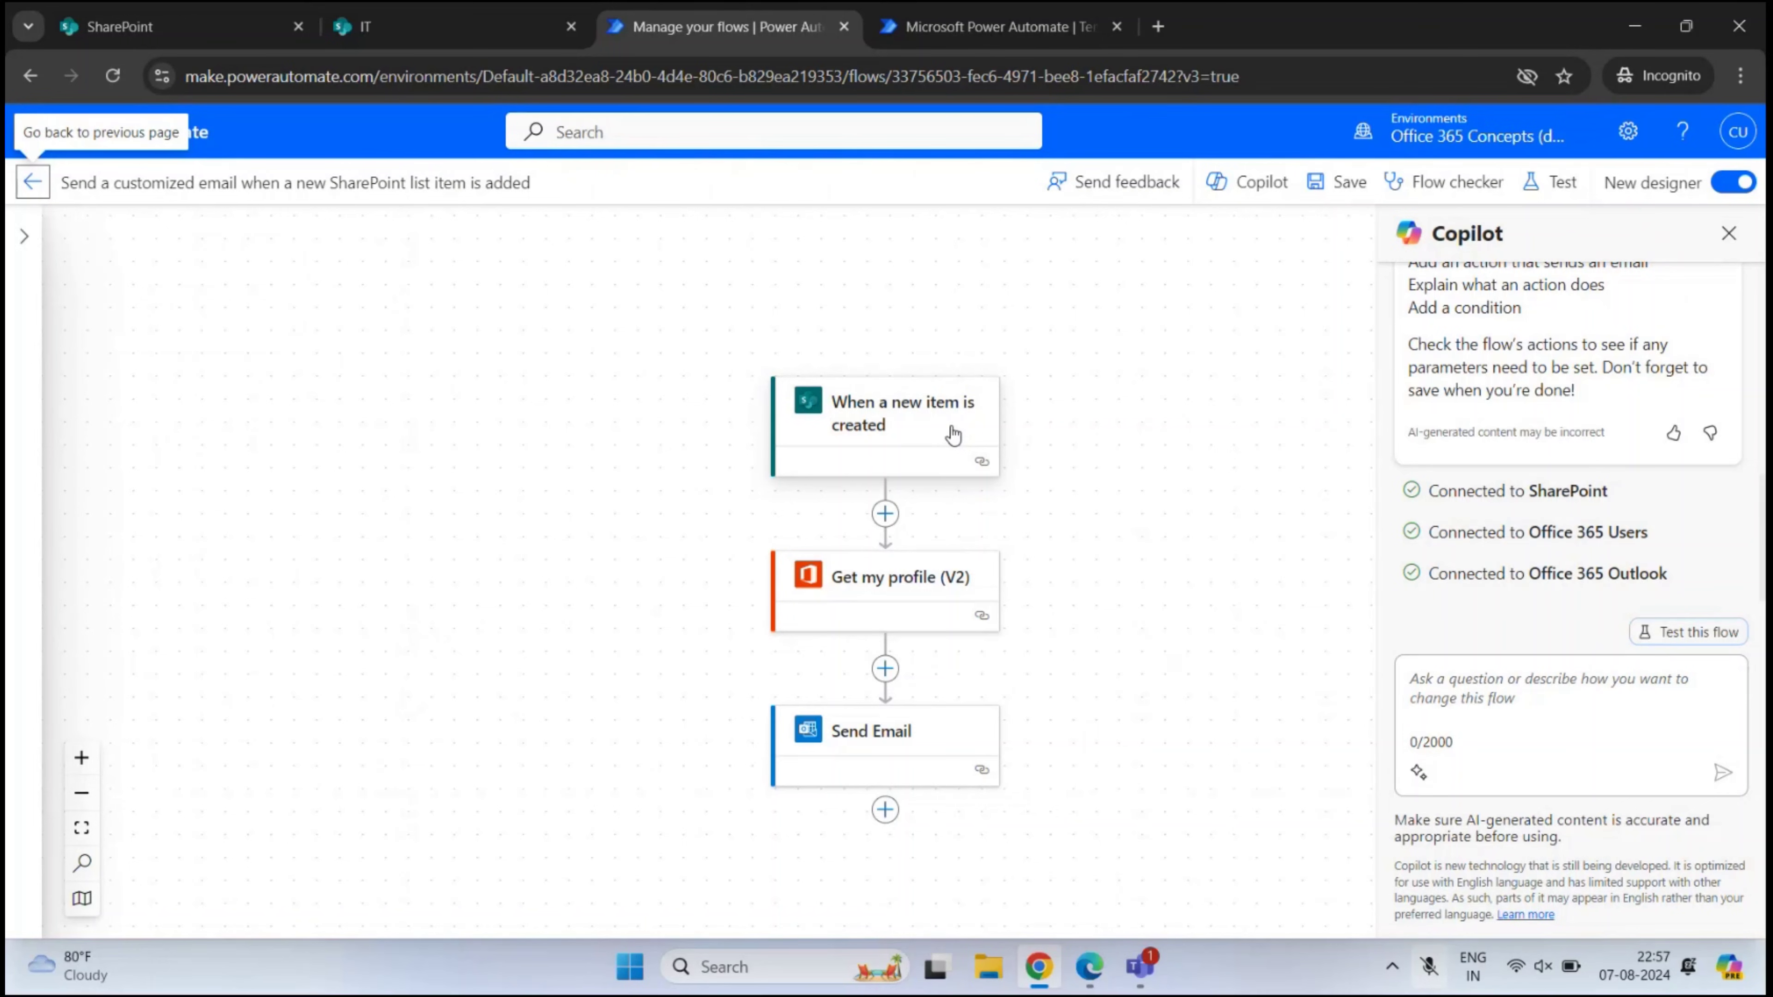
{"action": "left_click", "coordinate": [906, 426]}
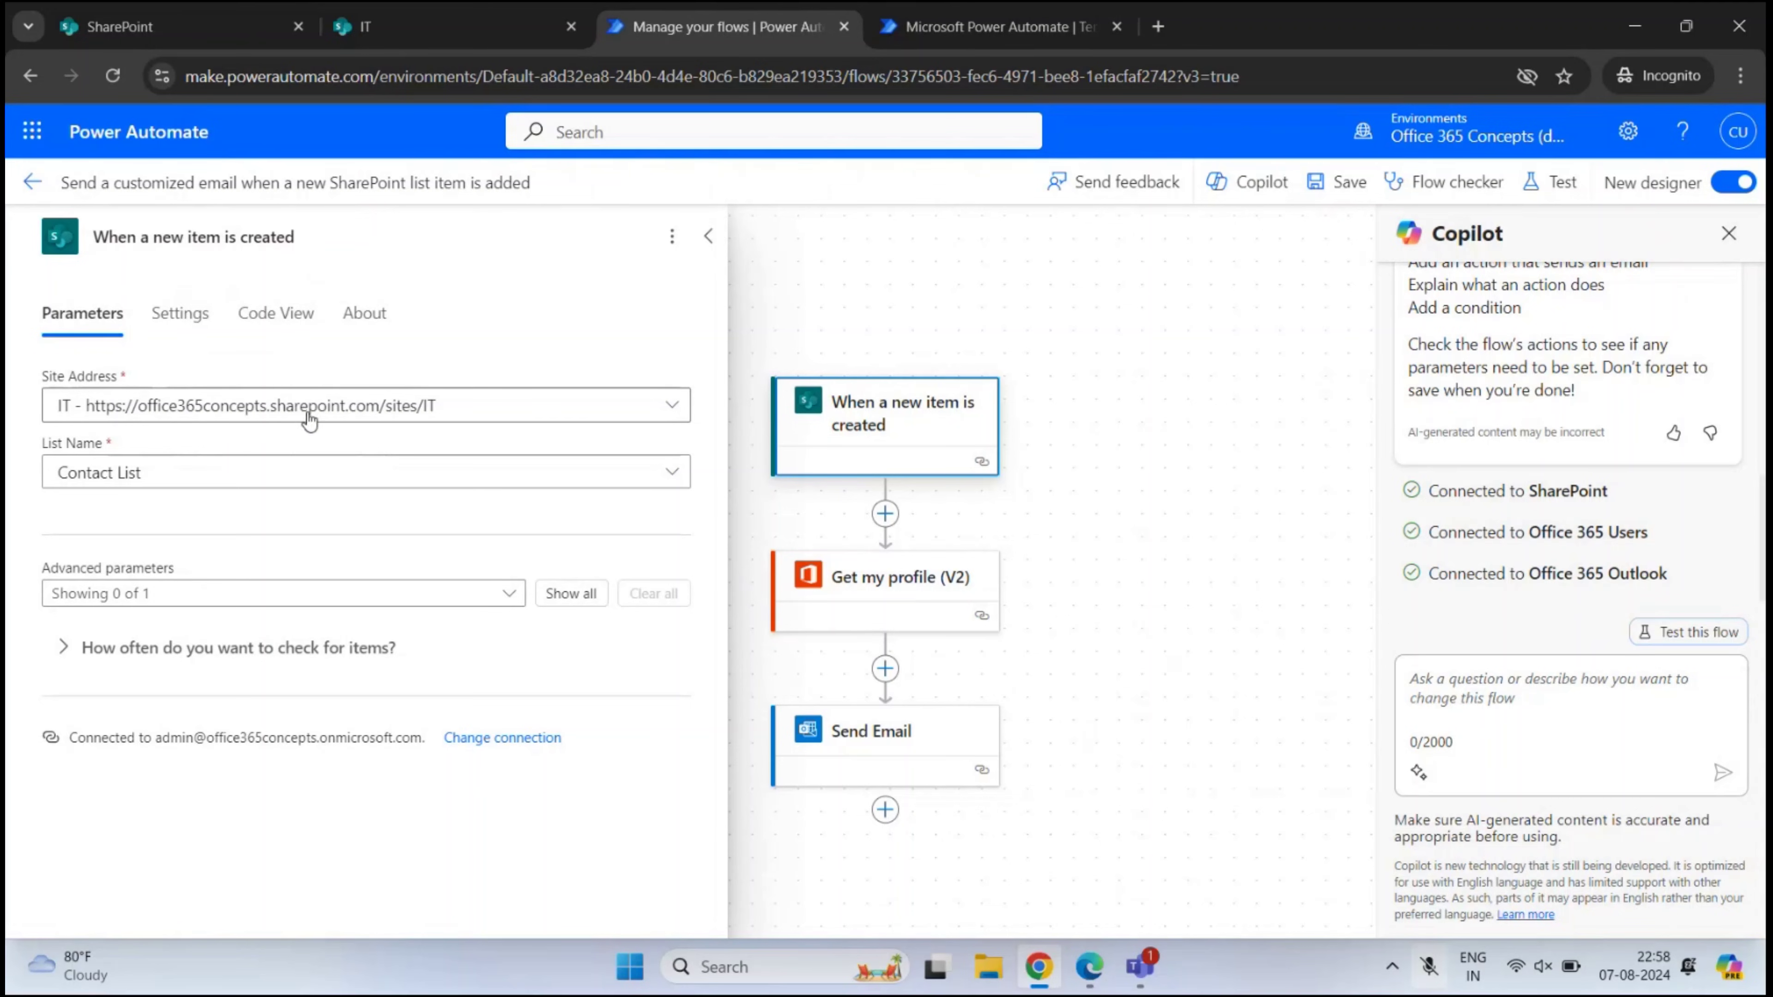
{"action": "left_click", "coordinate": [504, 405]}
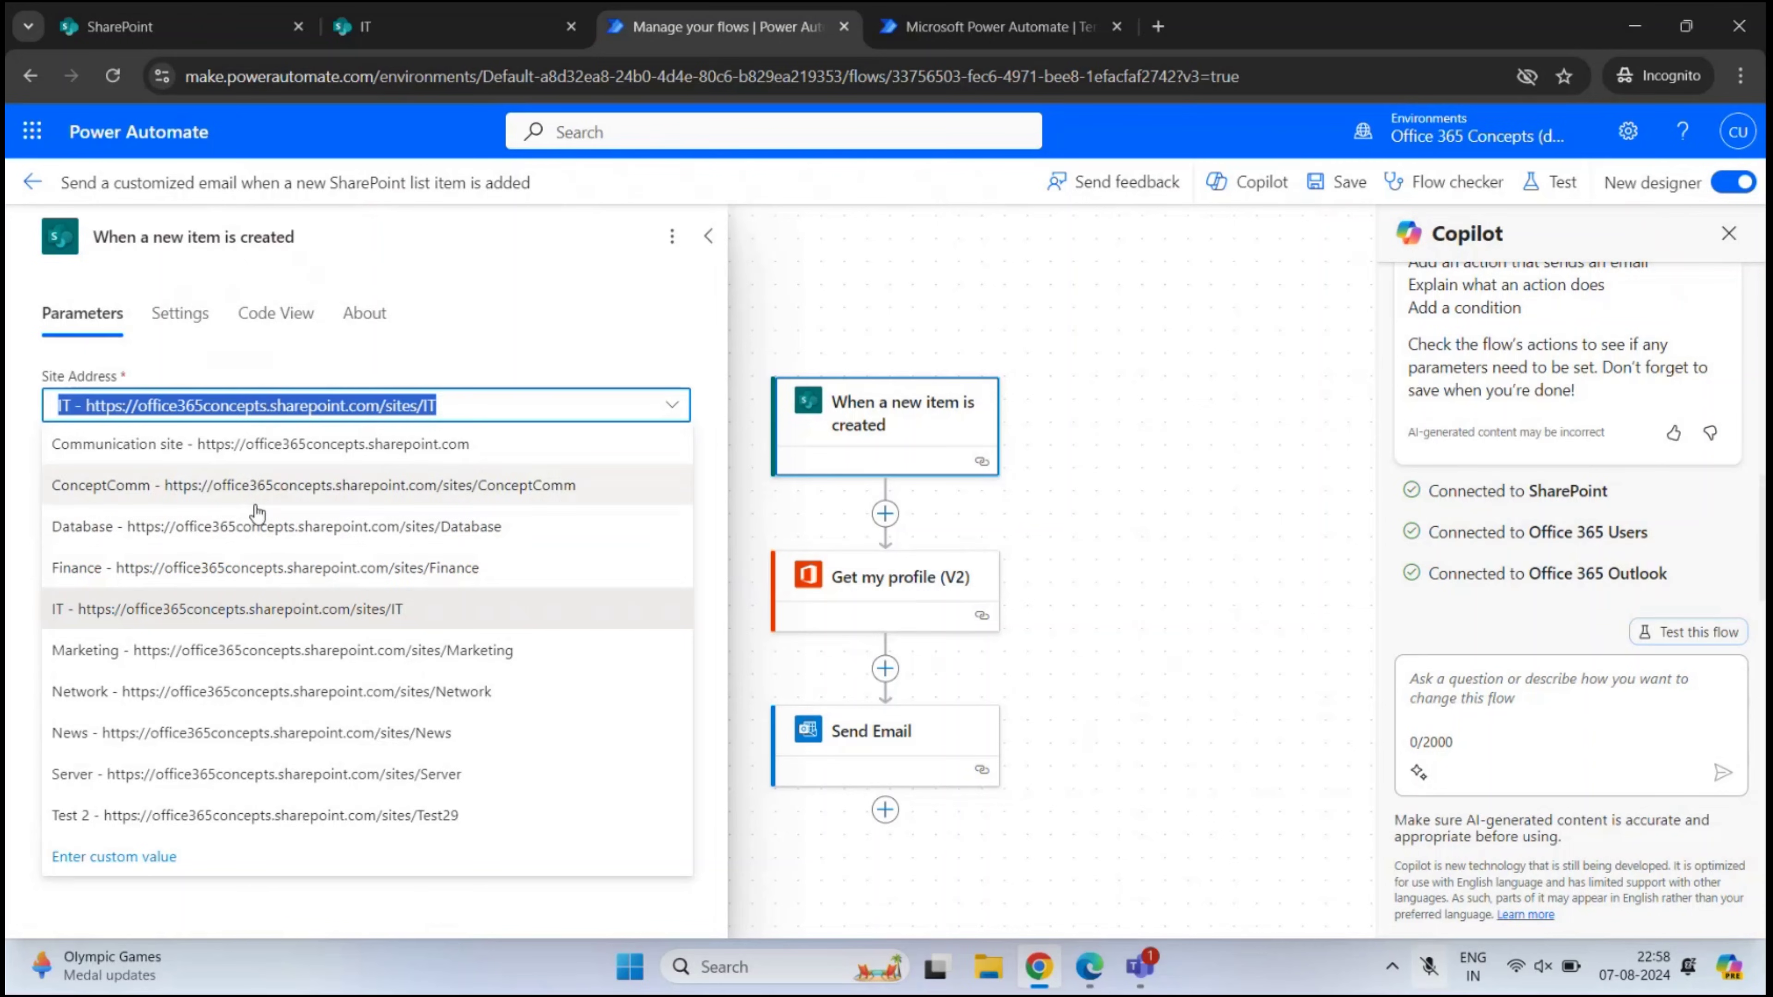
{"action": "key", "text": "Escape"}
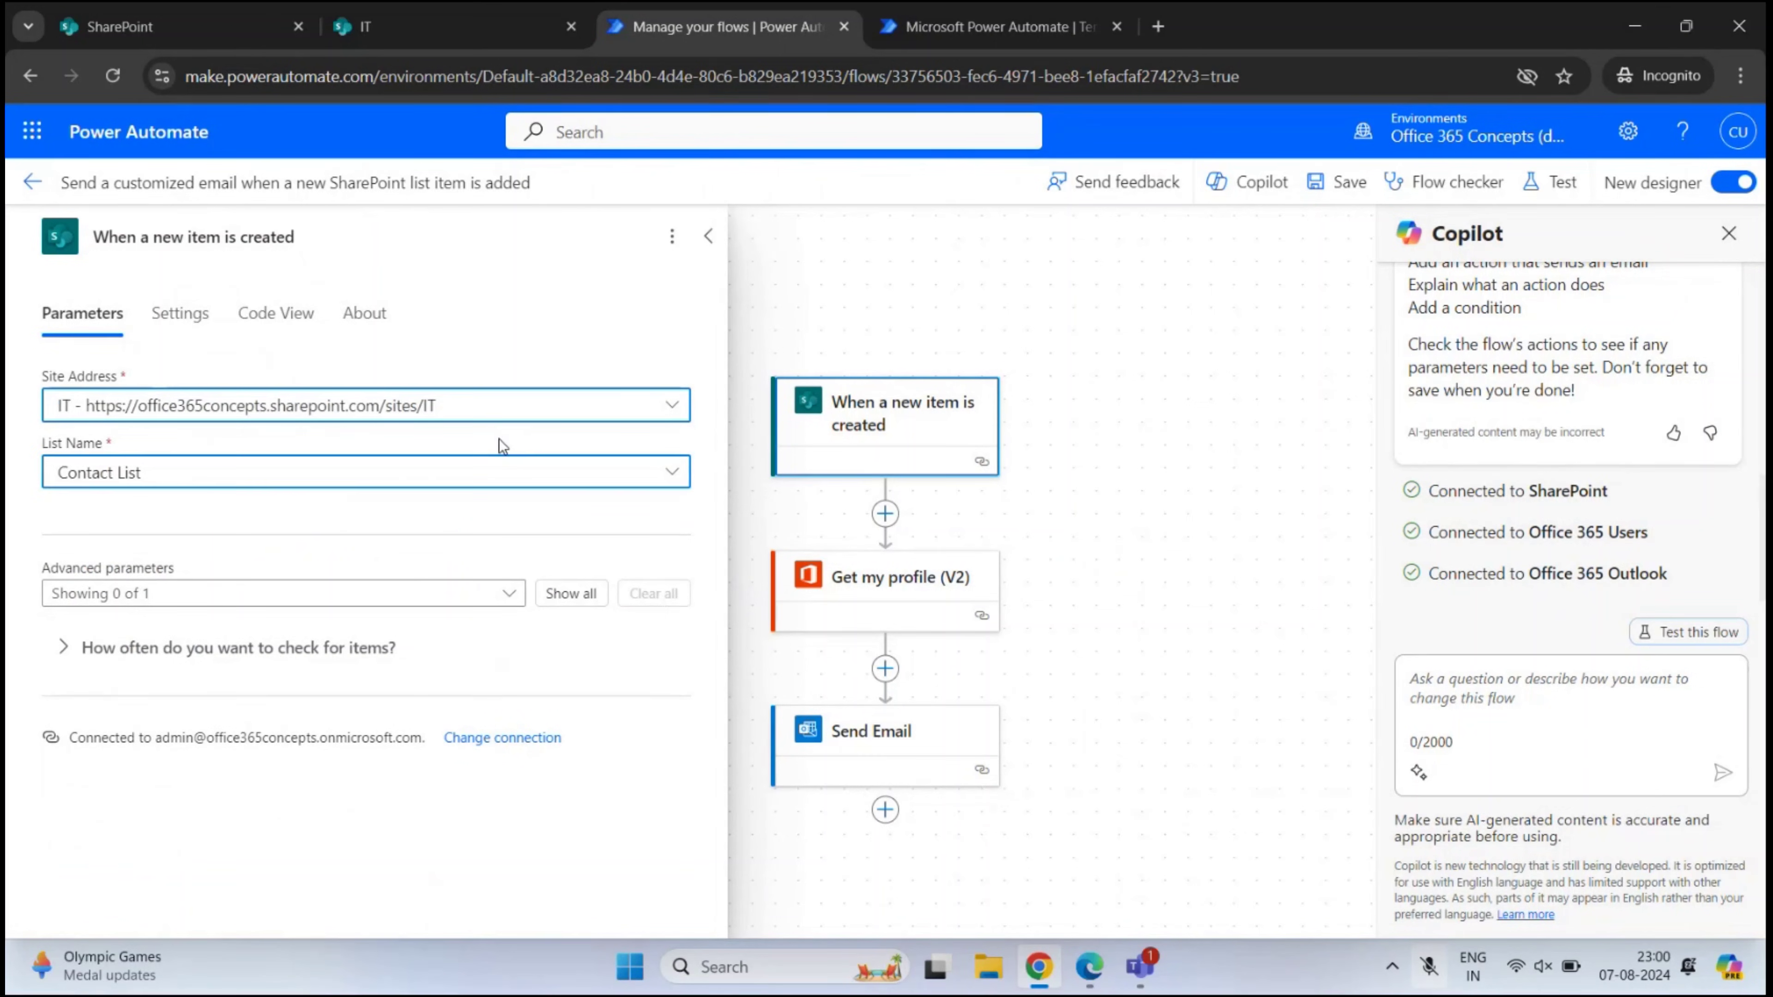
Compare the trigger with the Contact List in SharePoint, review its List Name and Site Address choices, and collapse its settings
{"action": "left_click", "coordinate": [423, 28]}
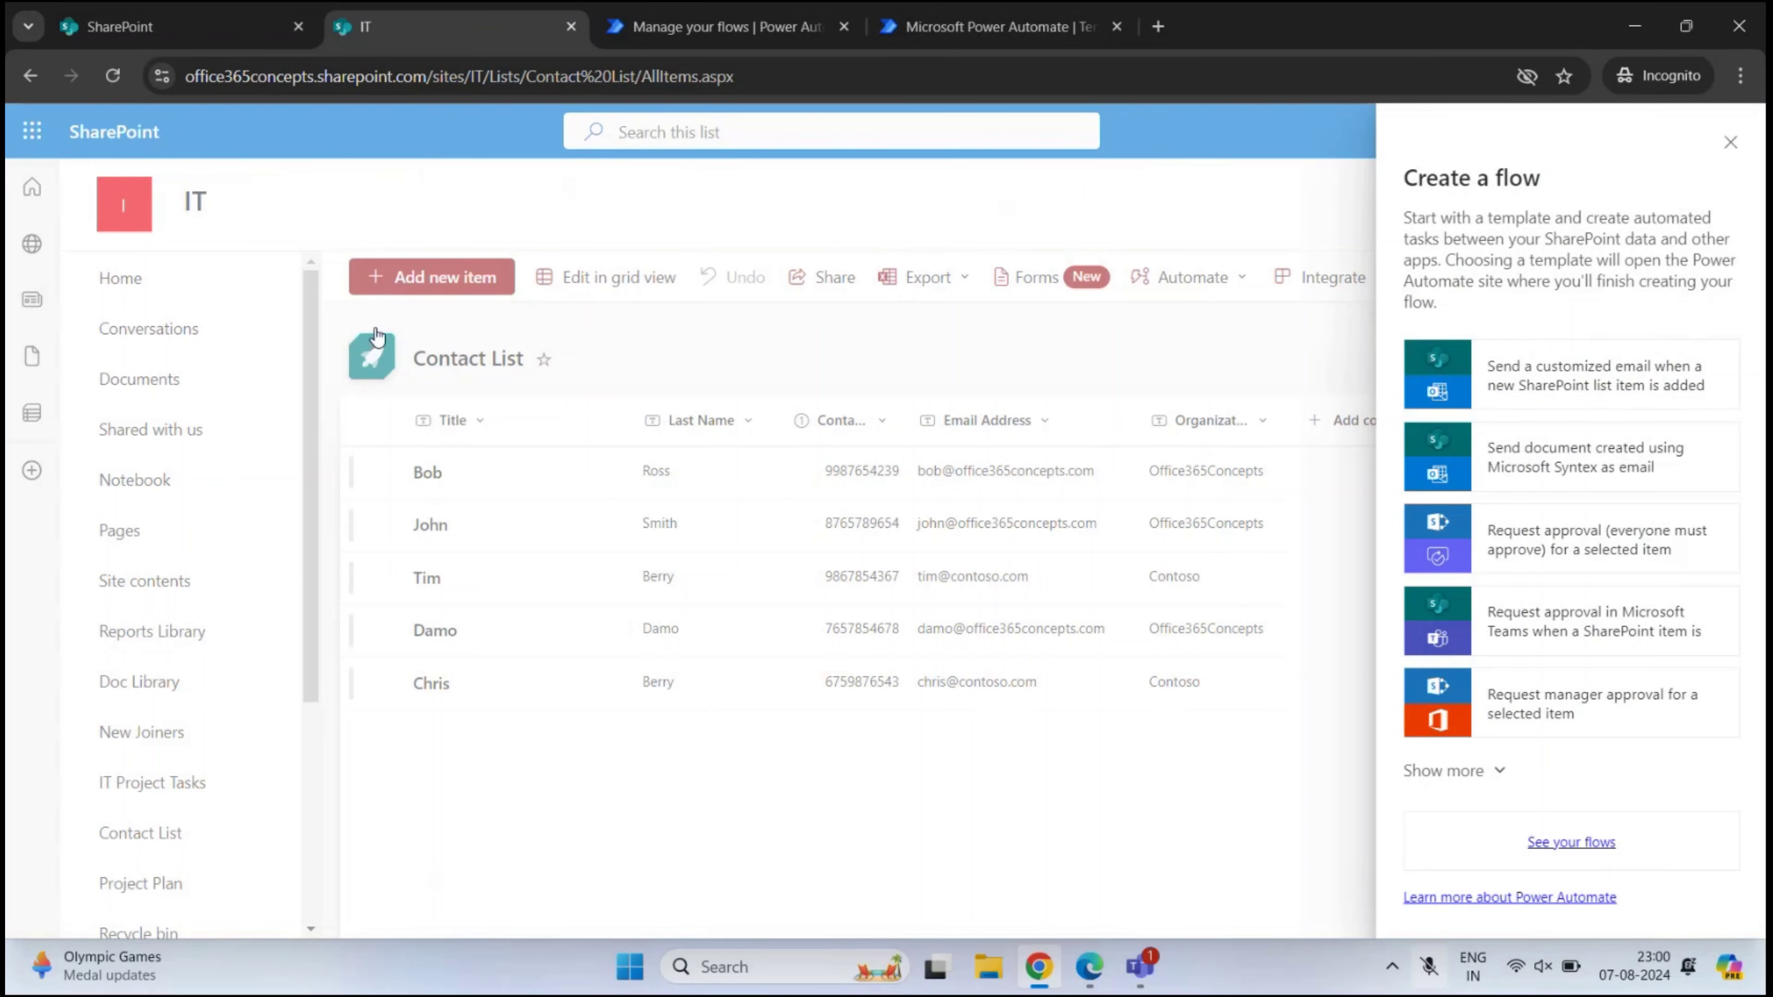
{"action": "left_click", "coordinate": [673, 26]}
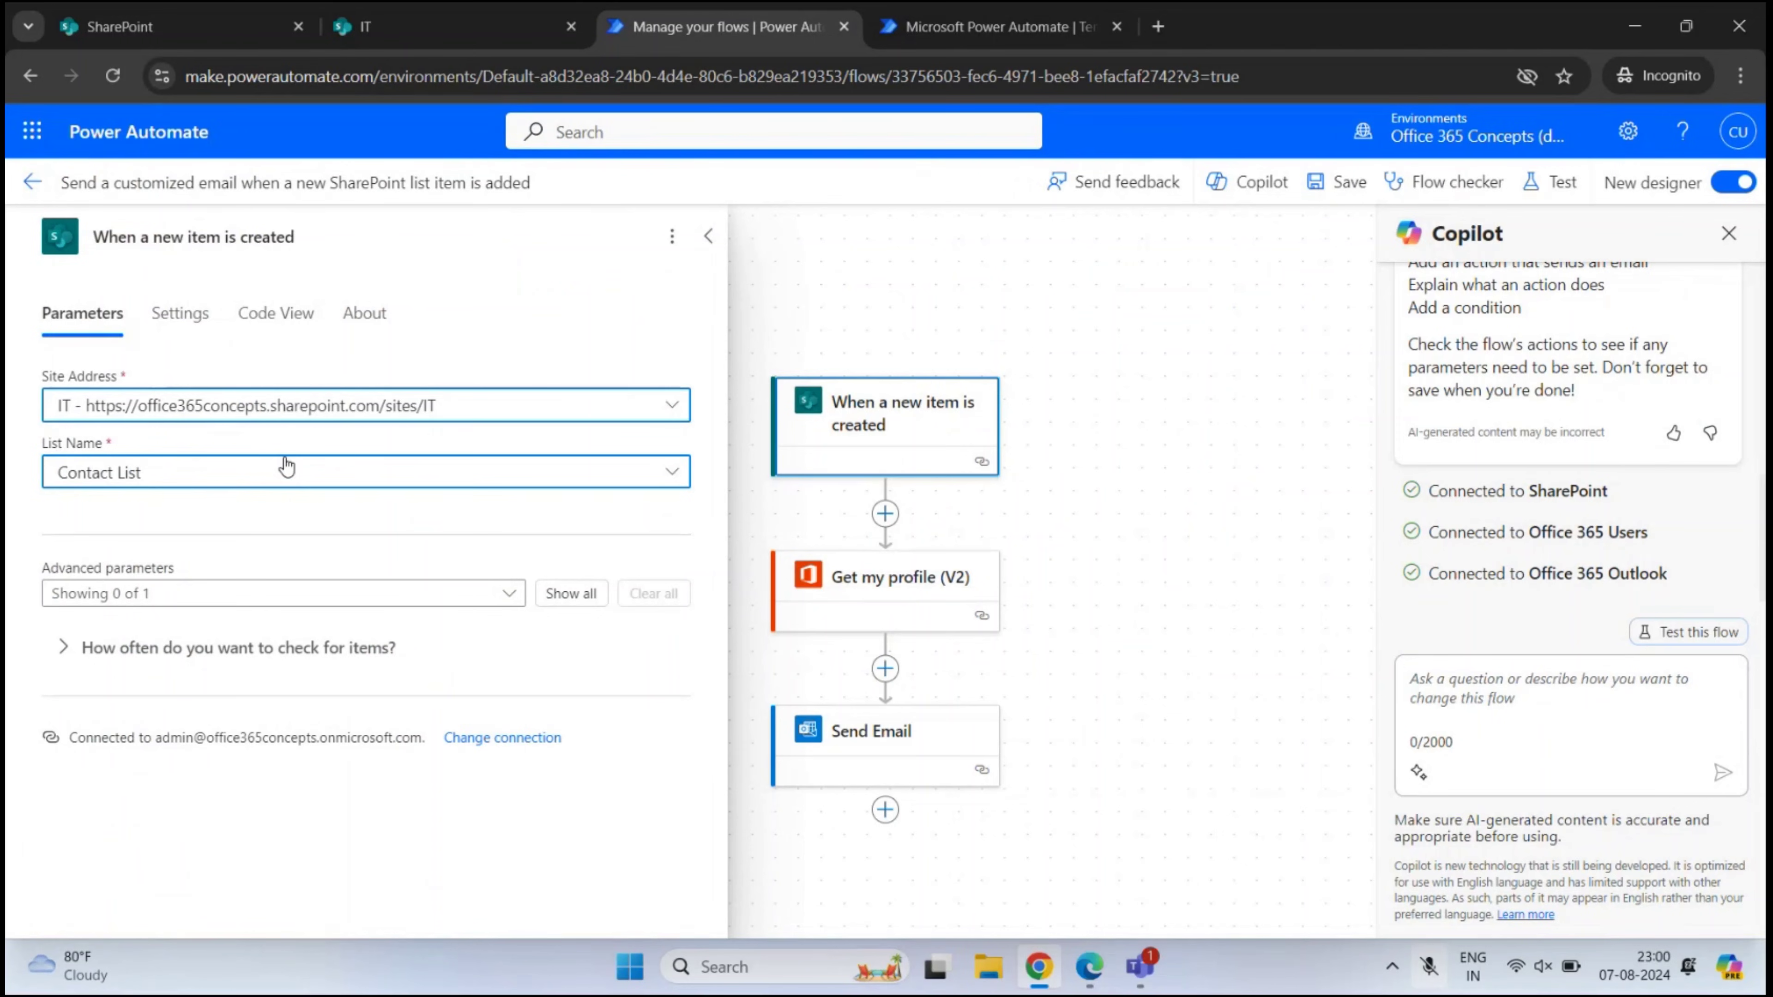
{"action": "left_click", "coordinate": [630, 481]}
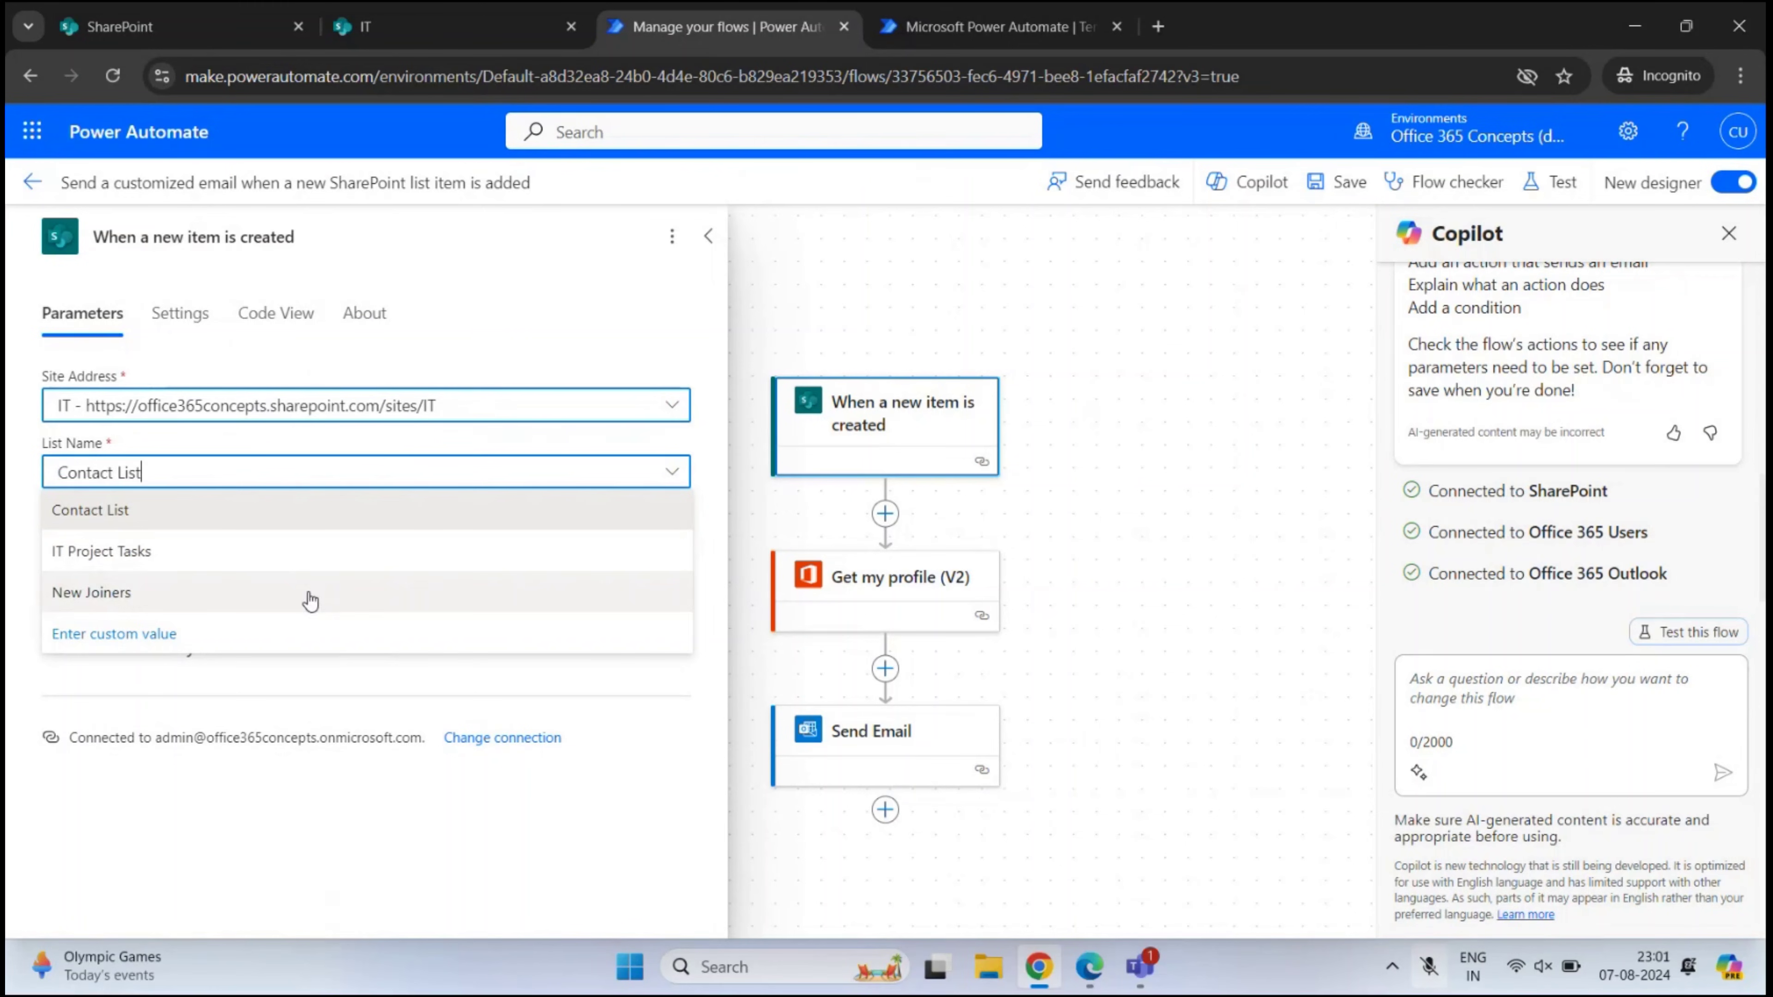
{"action": "left_click", "coordinate": [511, 352]}
{"action": "left_click", "coordinate": [492, 407]}
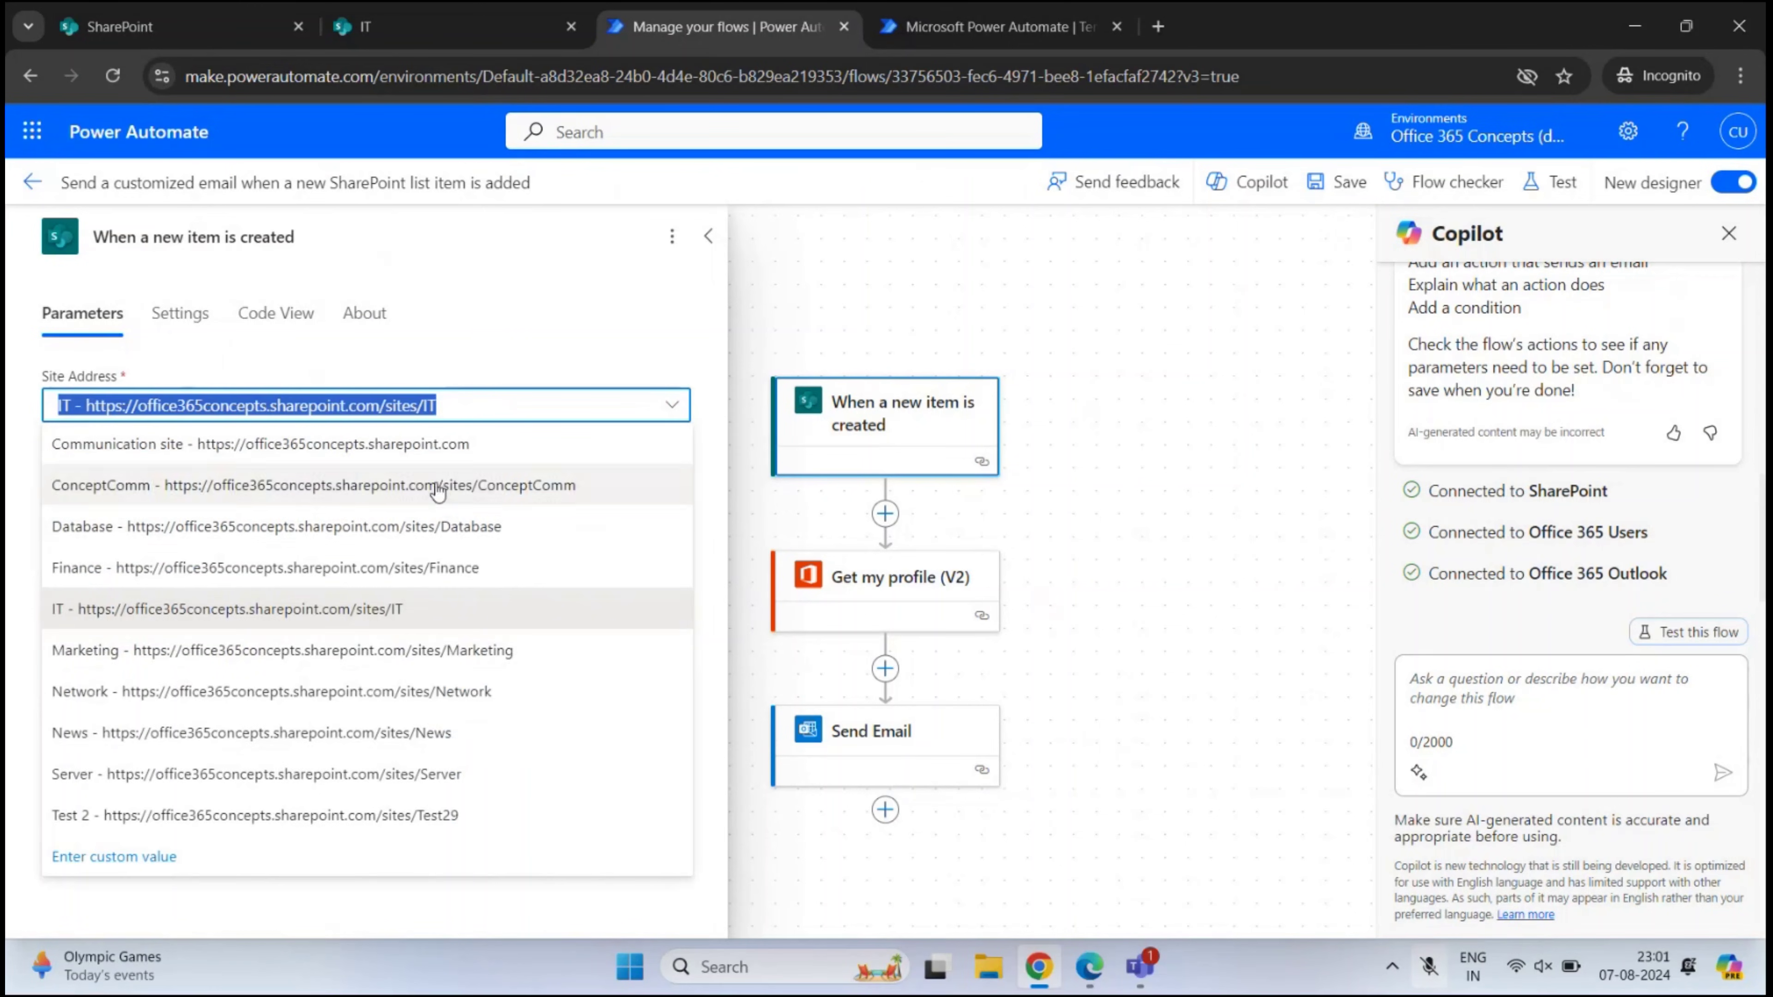
{"action": "left_click", "coordinate": [482, 375]}
{"action": "left_click", "coordinate": [423, 474]}
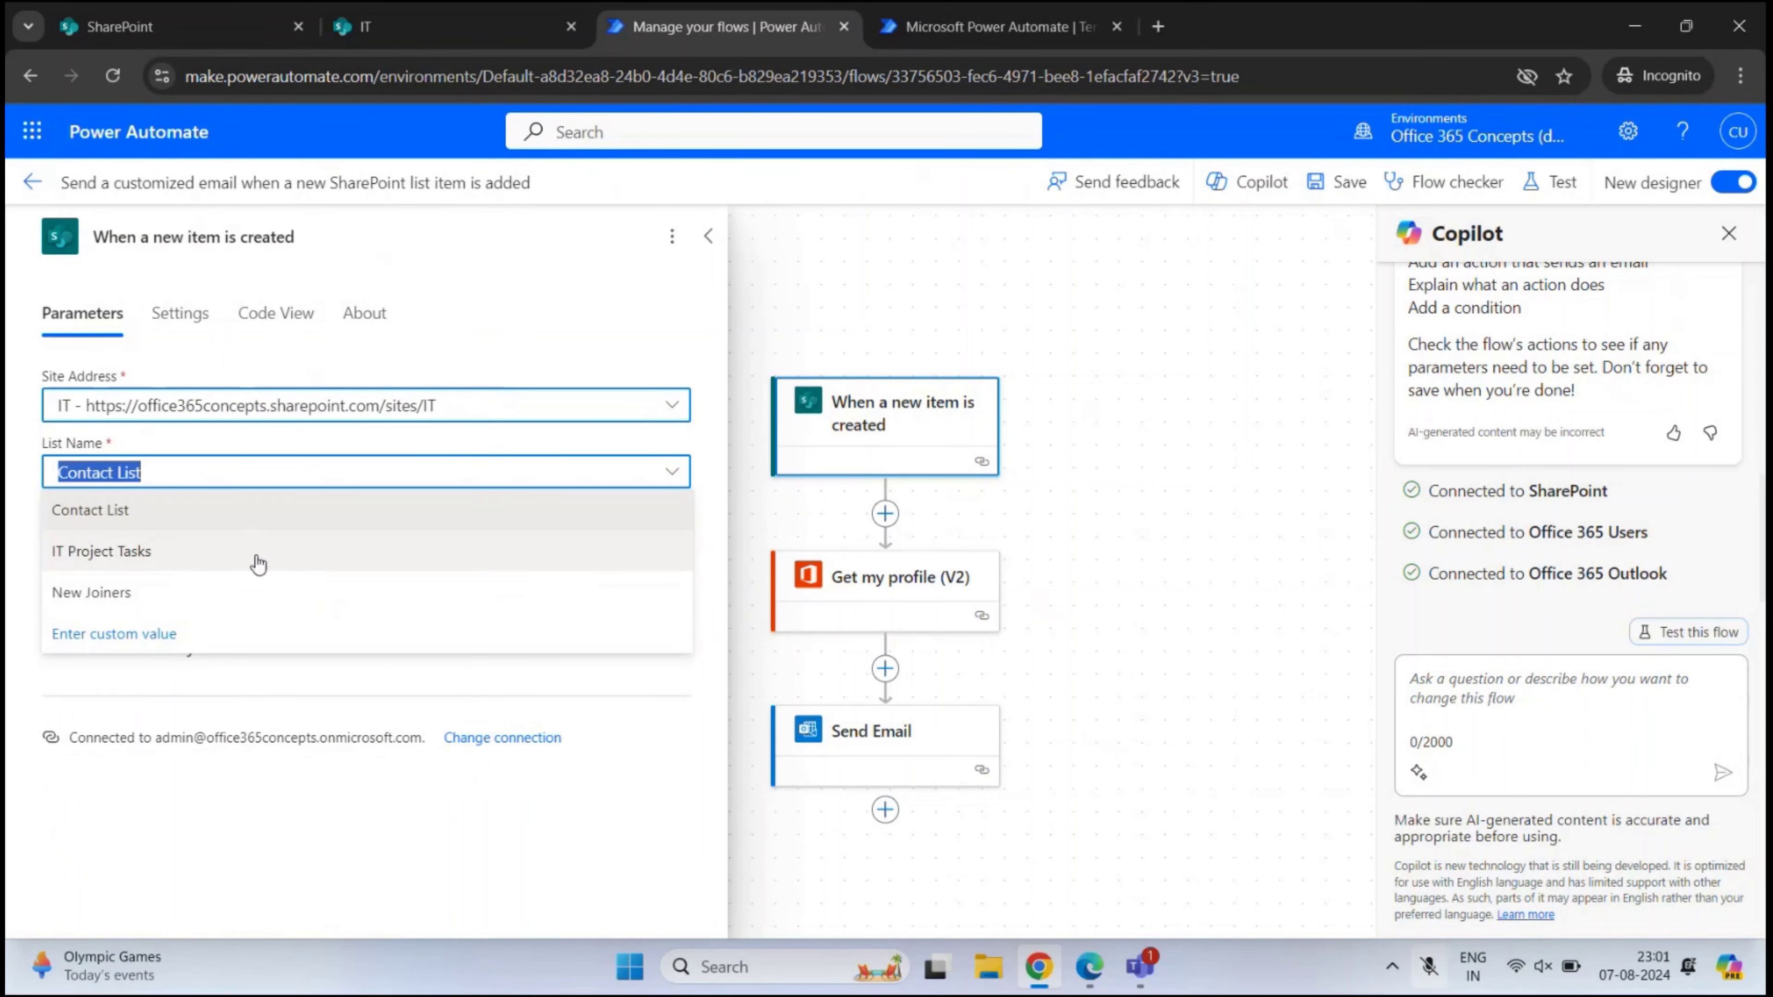
{"action": "left_click", "coordinate": [519, 364]}
{"action": "left_click", "coordinate": [706, 235]}
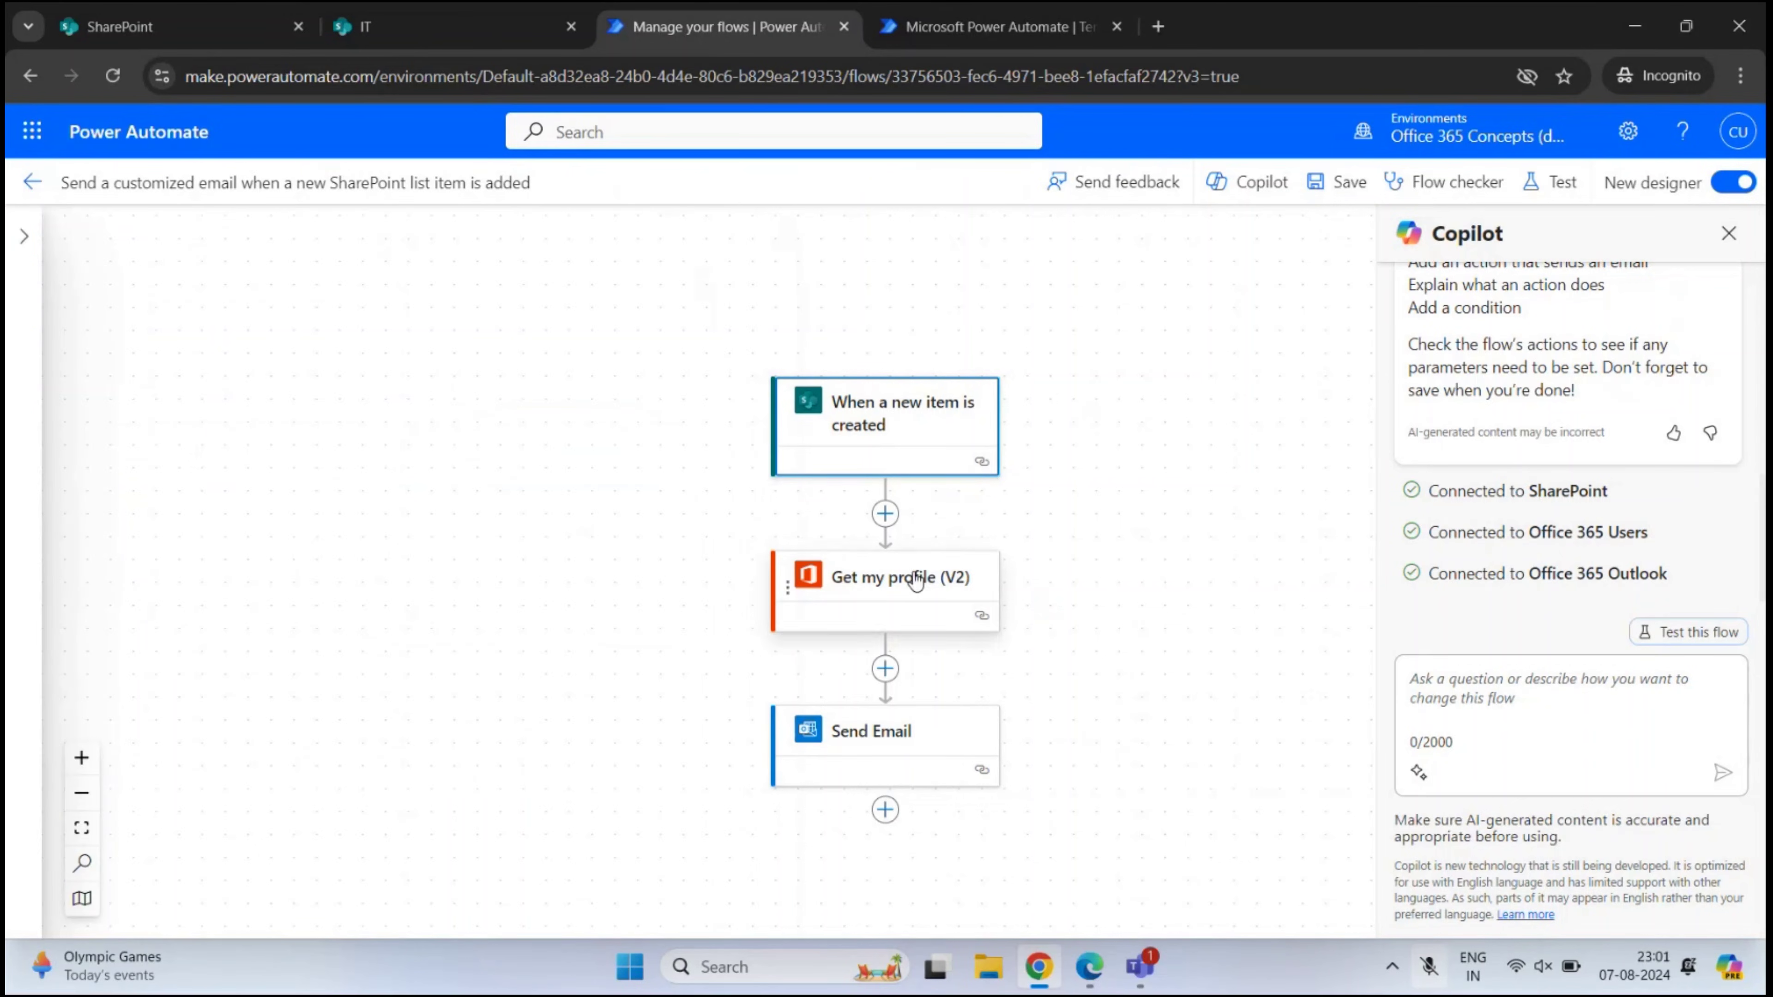
Review the parameters of the Get my profile (V2) action and open those of the Send Email action
{"action": "left_click", "coordinate": [895, 593]}
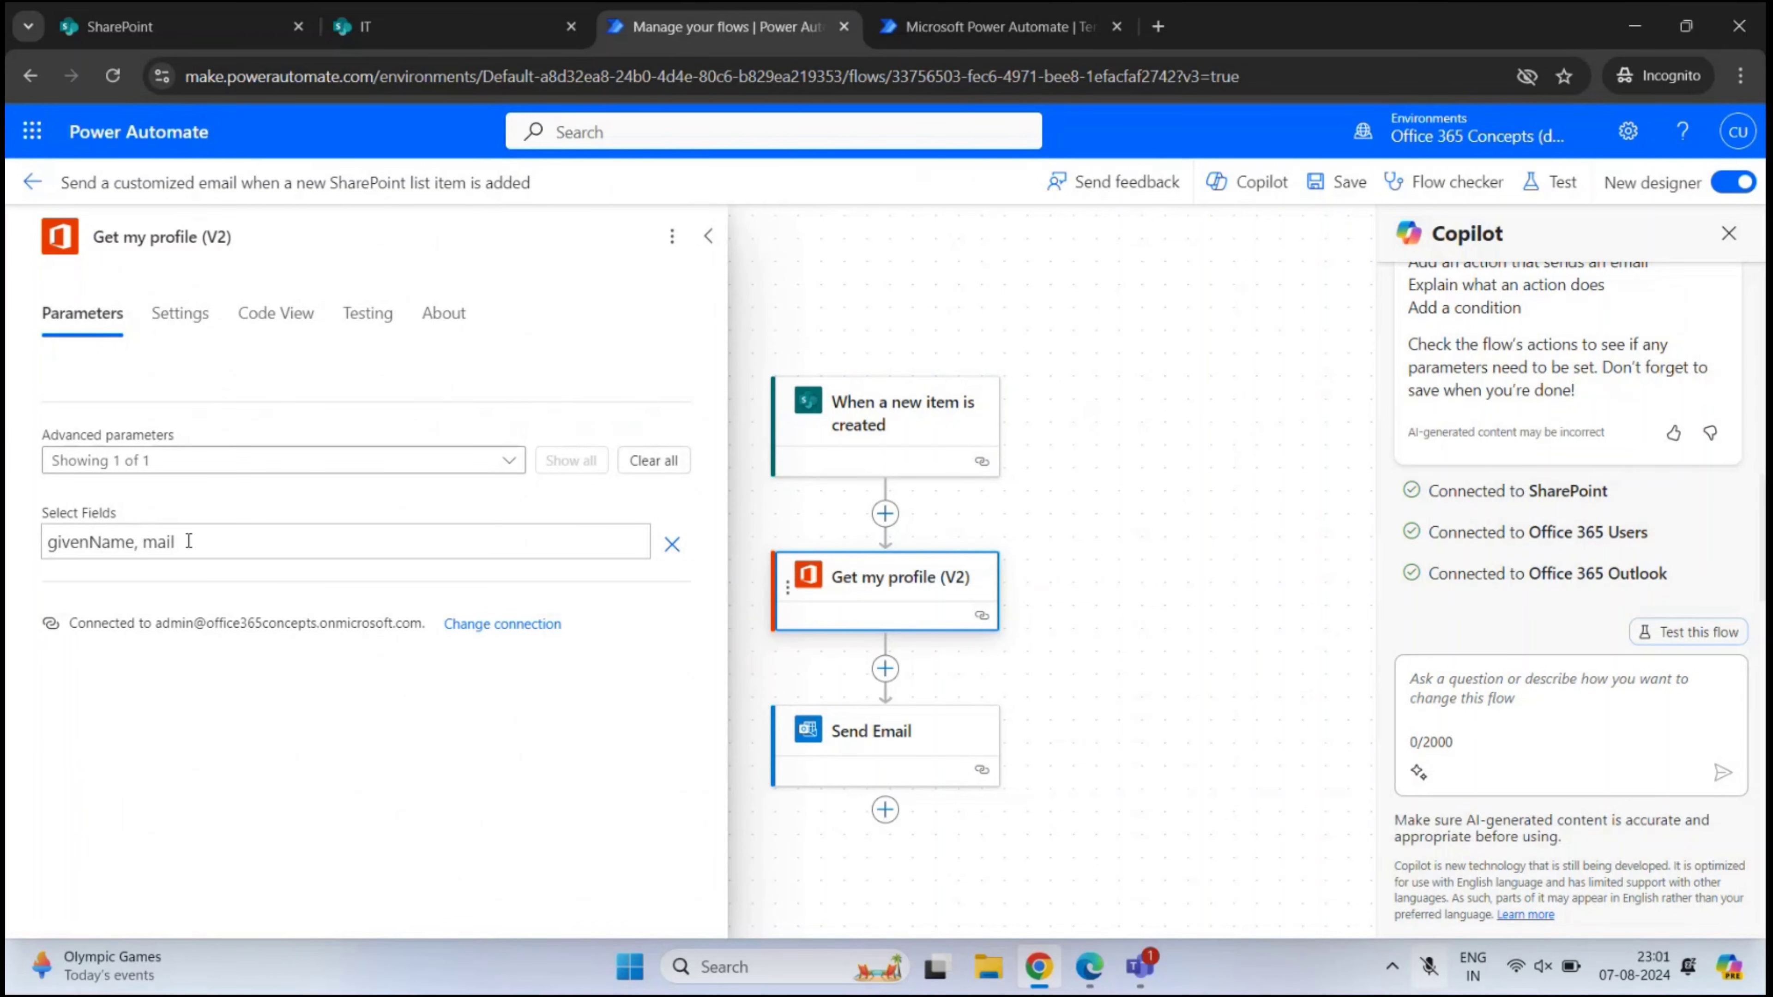
{"action": "left_click", "coordinate": [708, 236]}
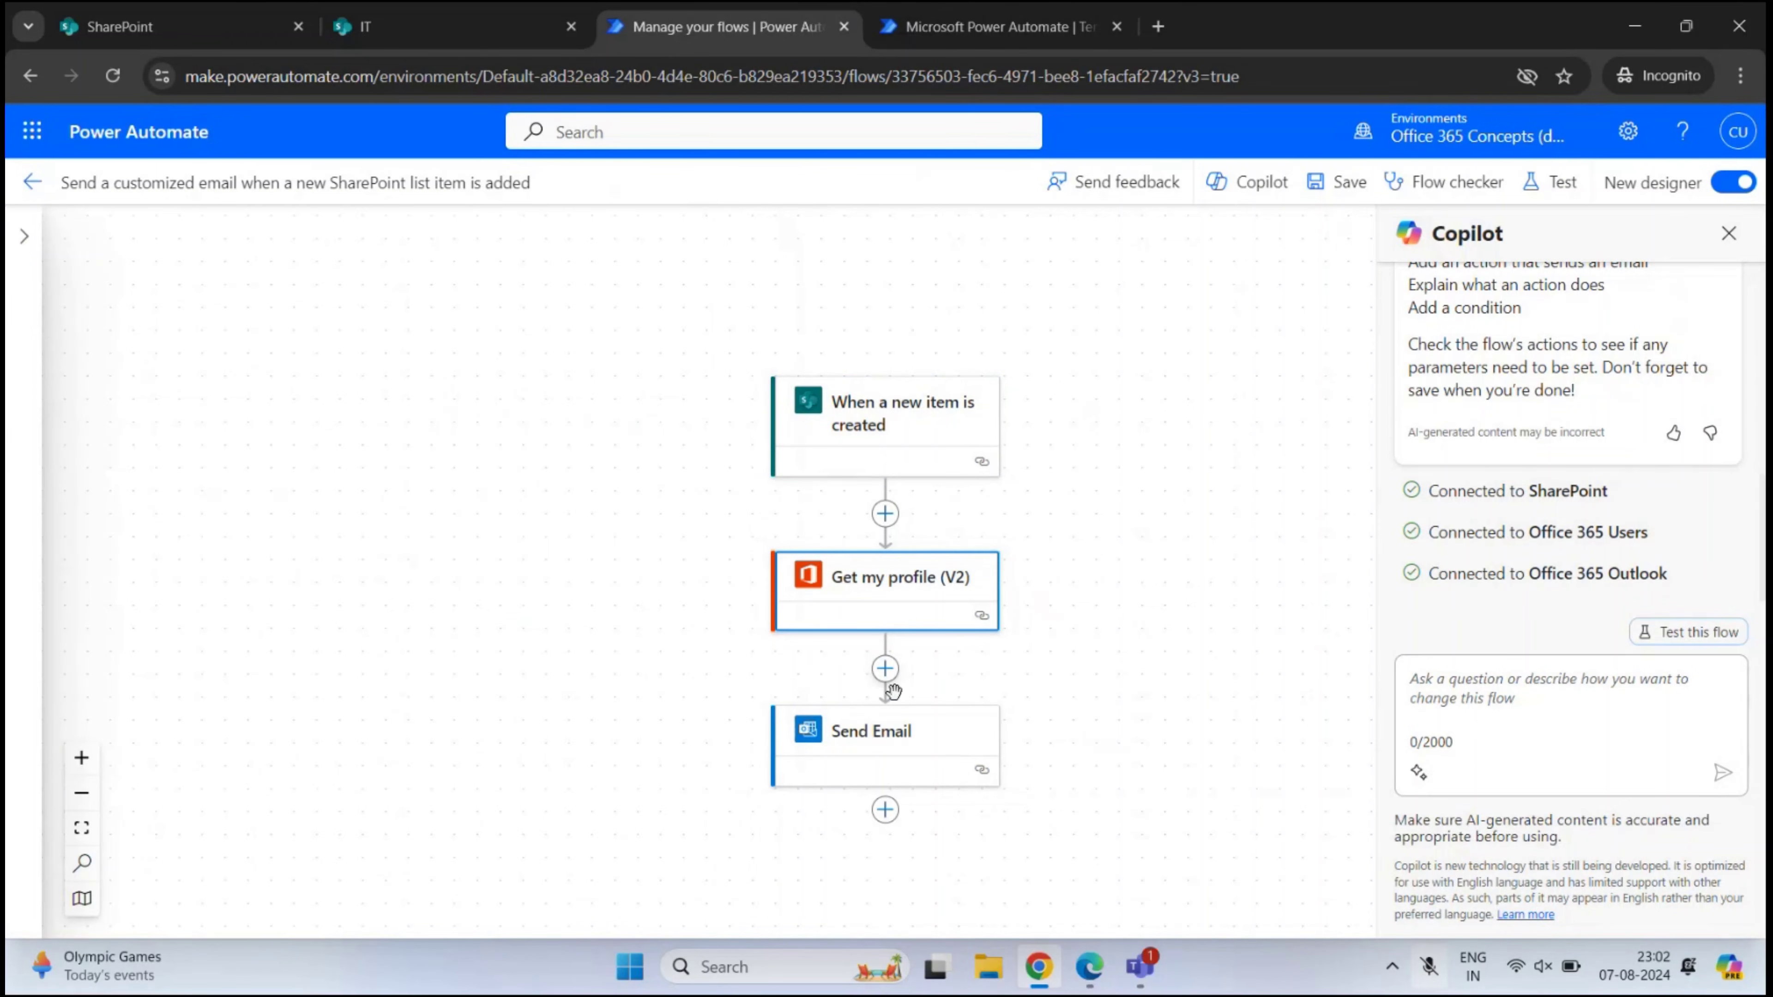
{"action": "left_click", "coordinate": [905, 743]}
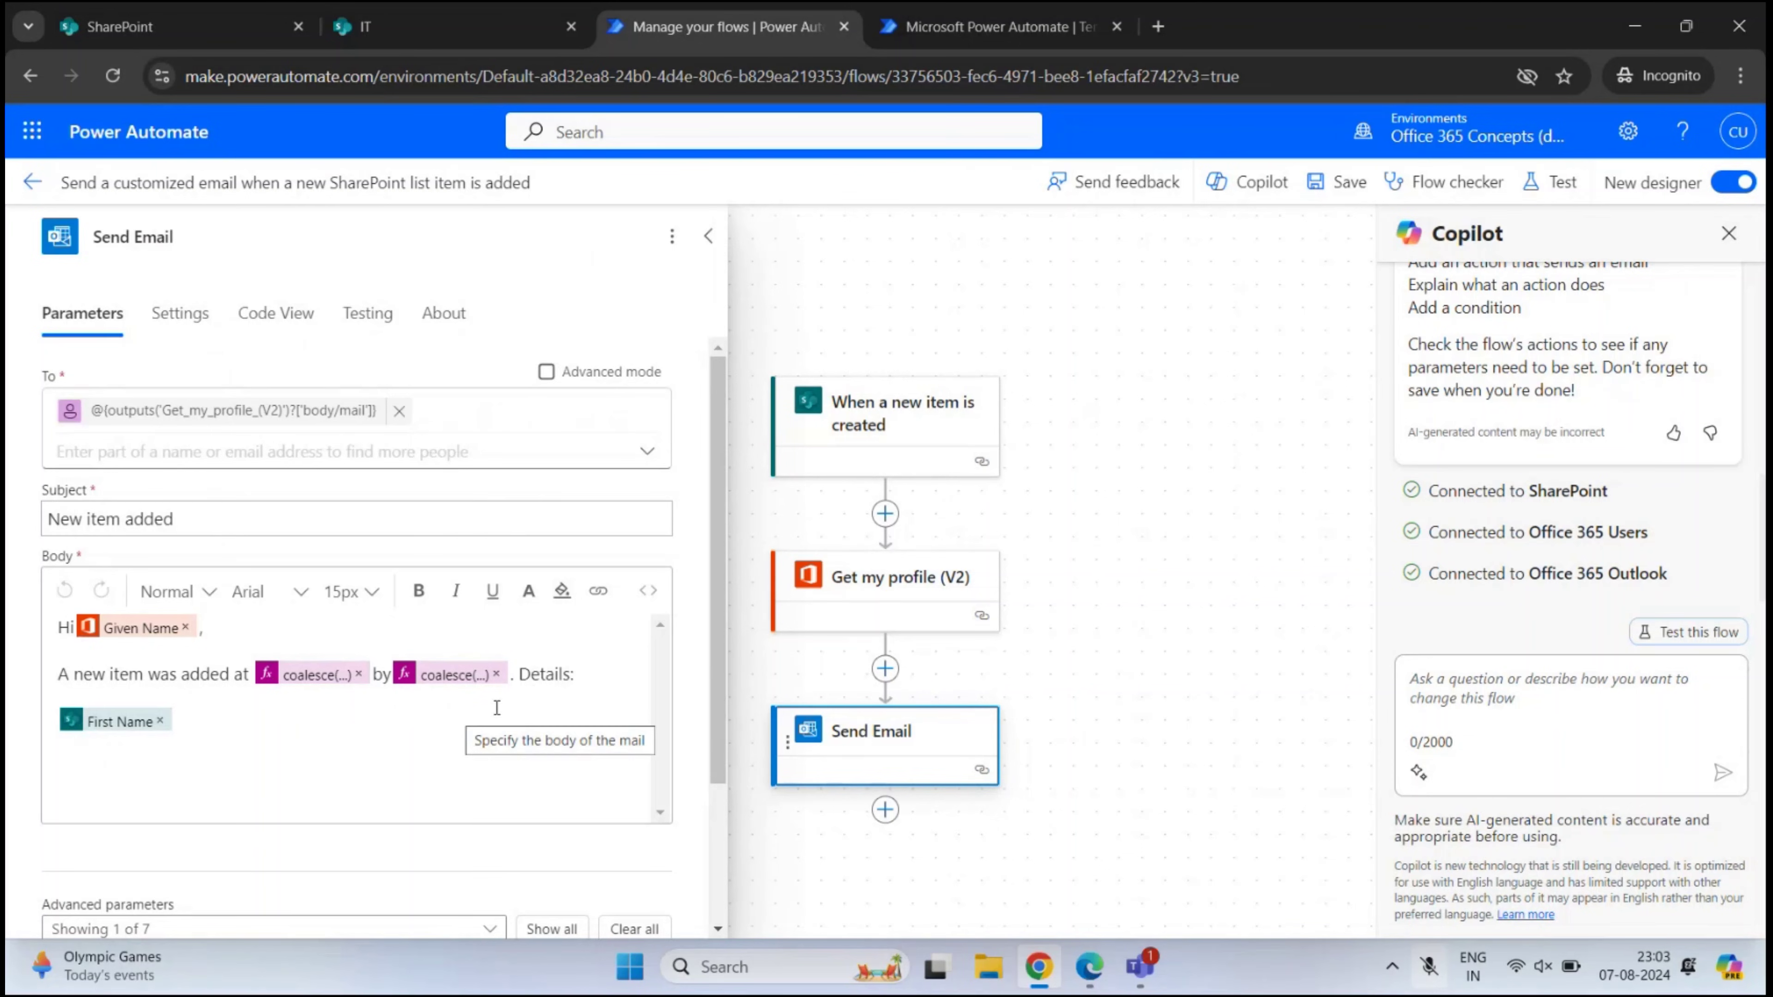
Insert the trigger's Last Name dynamic content after First Name in the Send Email body, checking the columns of the SharePoint Contact List
{"action": "left_click", "coordinate": [519, 717]}
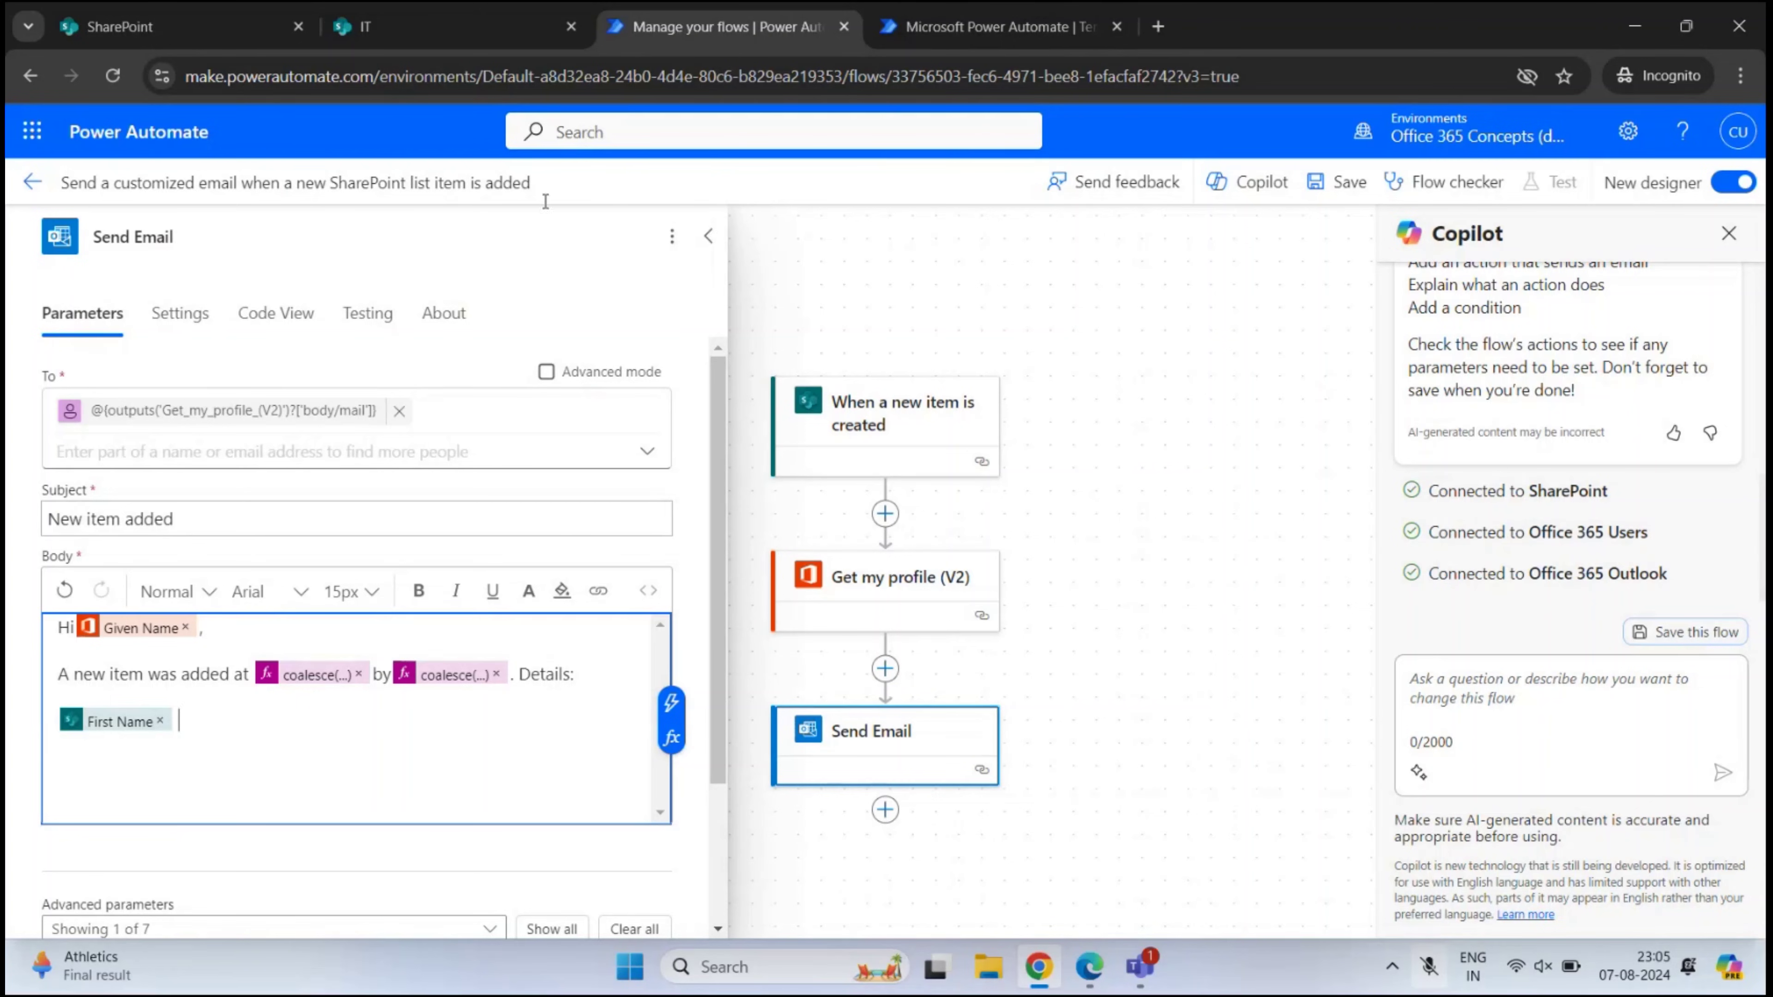
{"action": "left_click", "coordinate": [441, 32]}
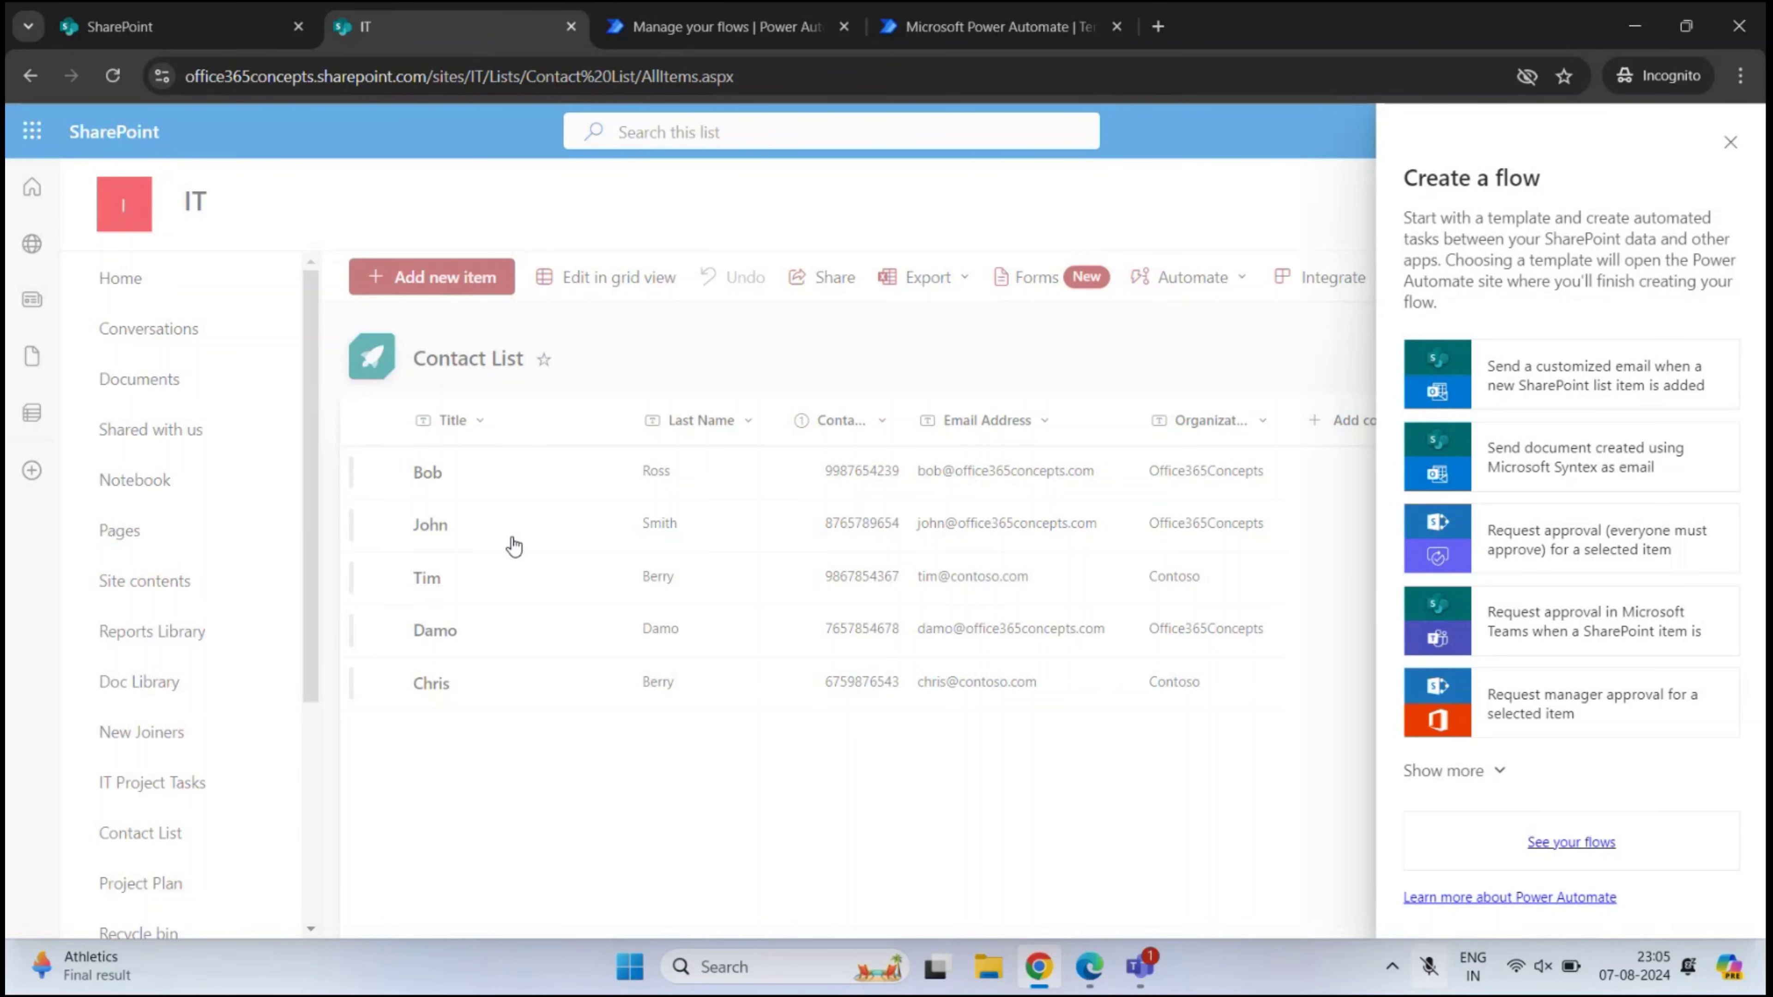
{"action": "left_click", "coordinate": [656, 28]}
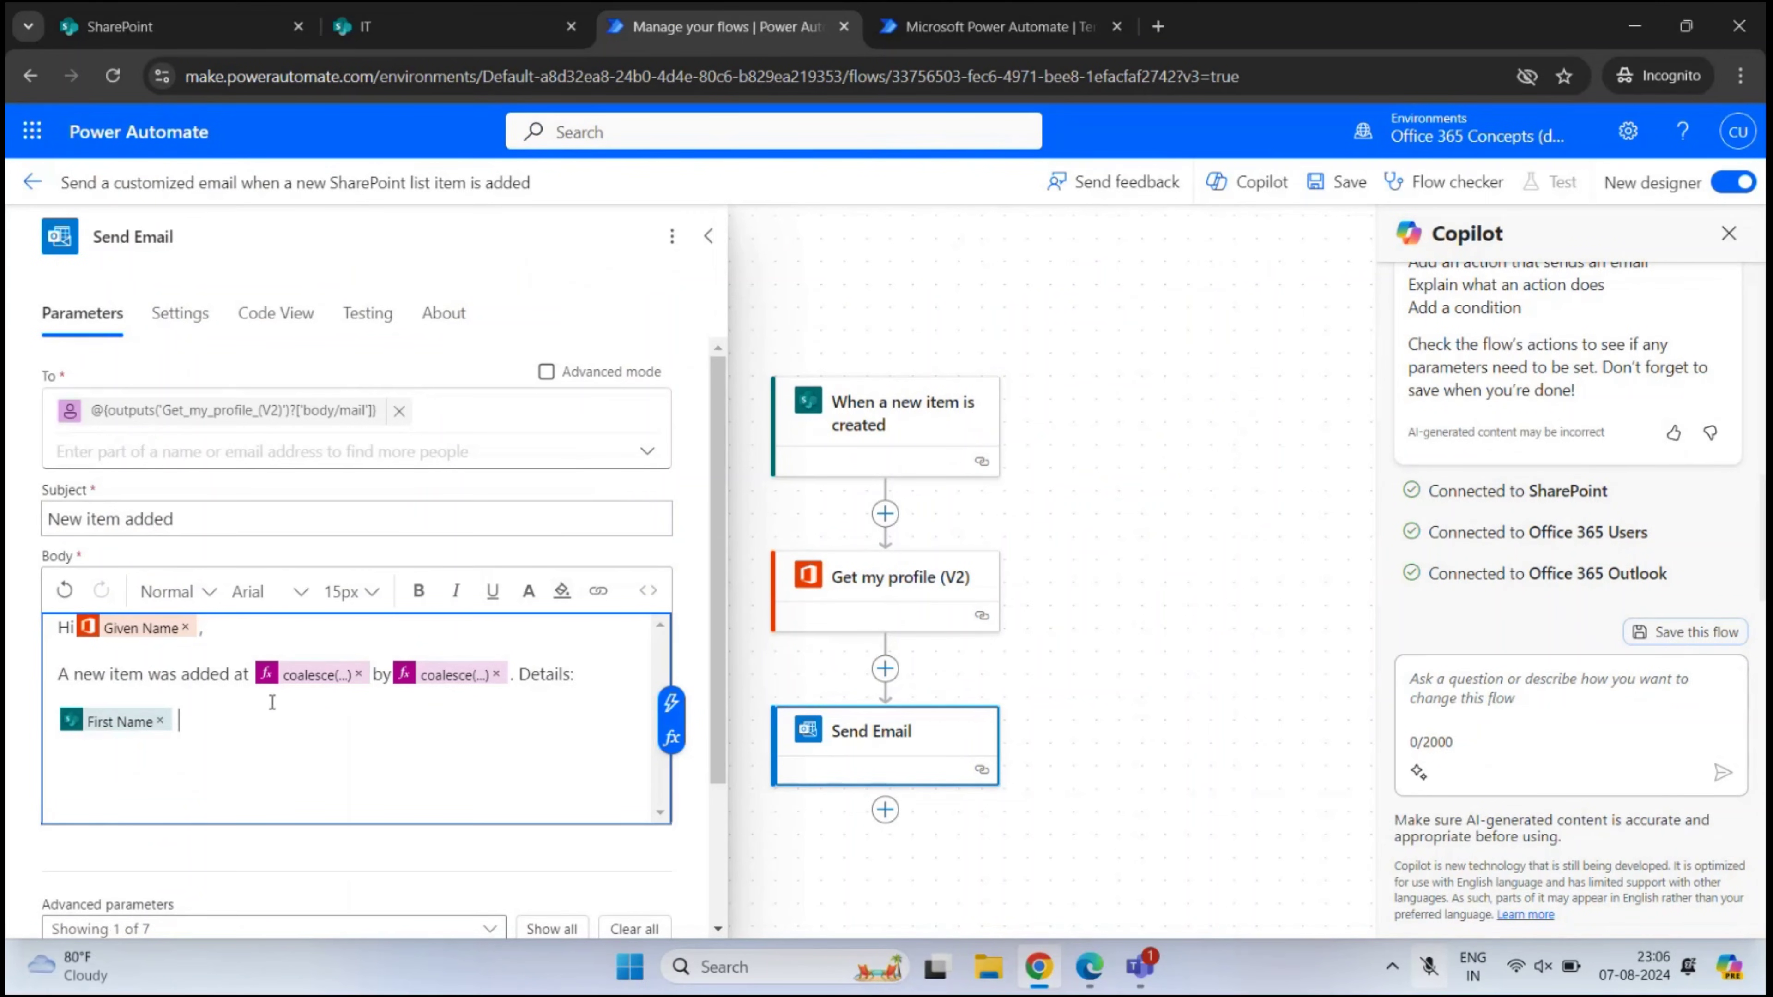
{"action": "left_click", "coordinate": [192, 719]}
{"action": "left_click", "coordinate": [672, 703]}
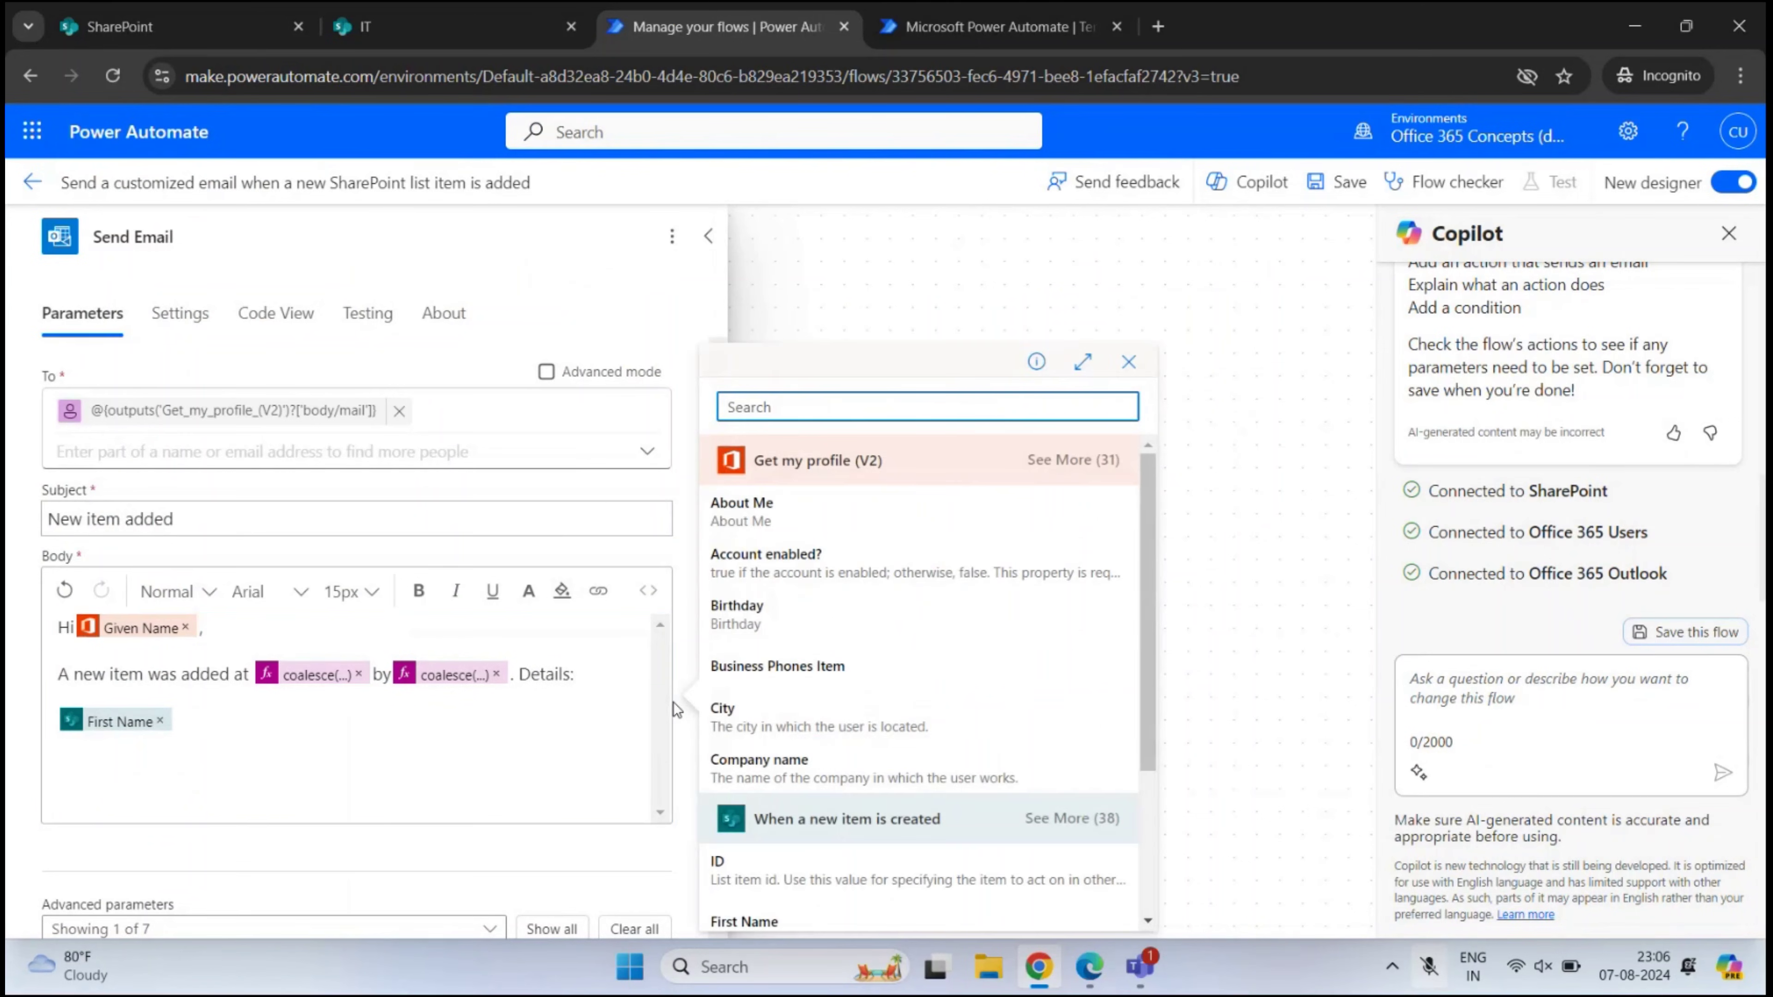
{"action": "type", "text": "last name"}
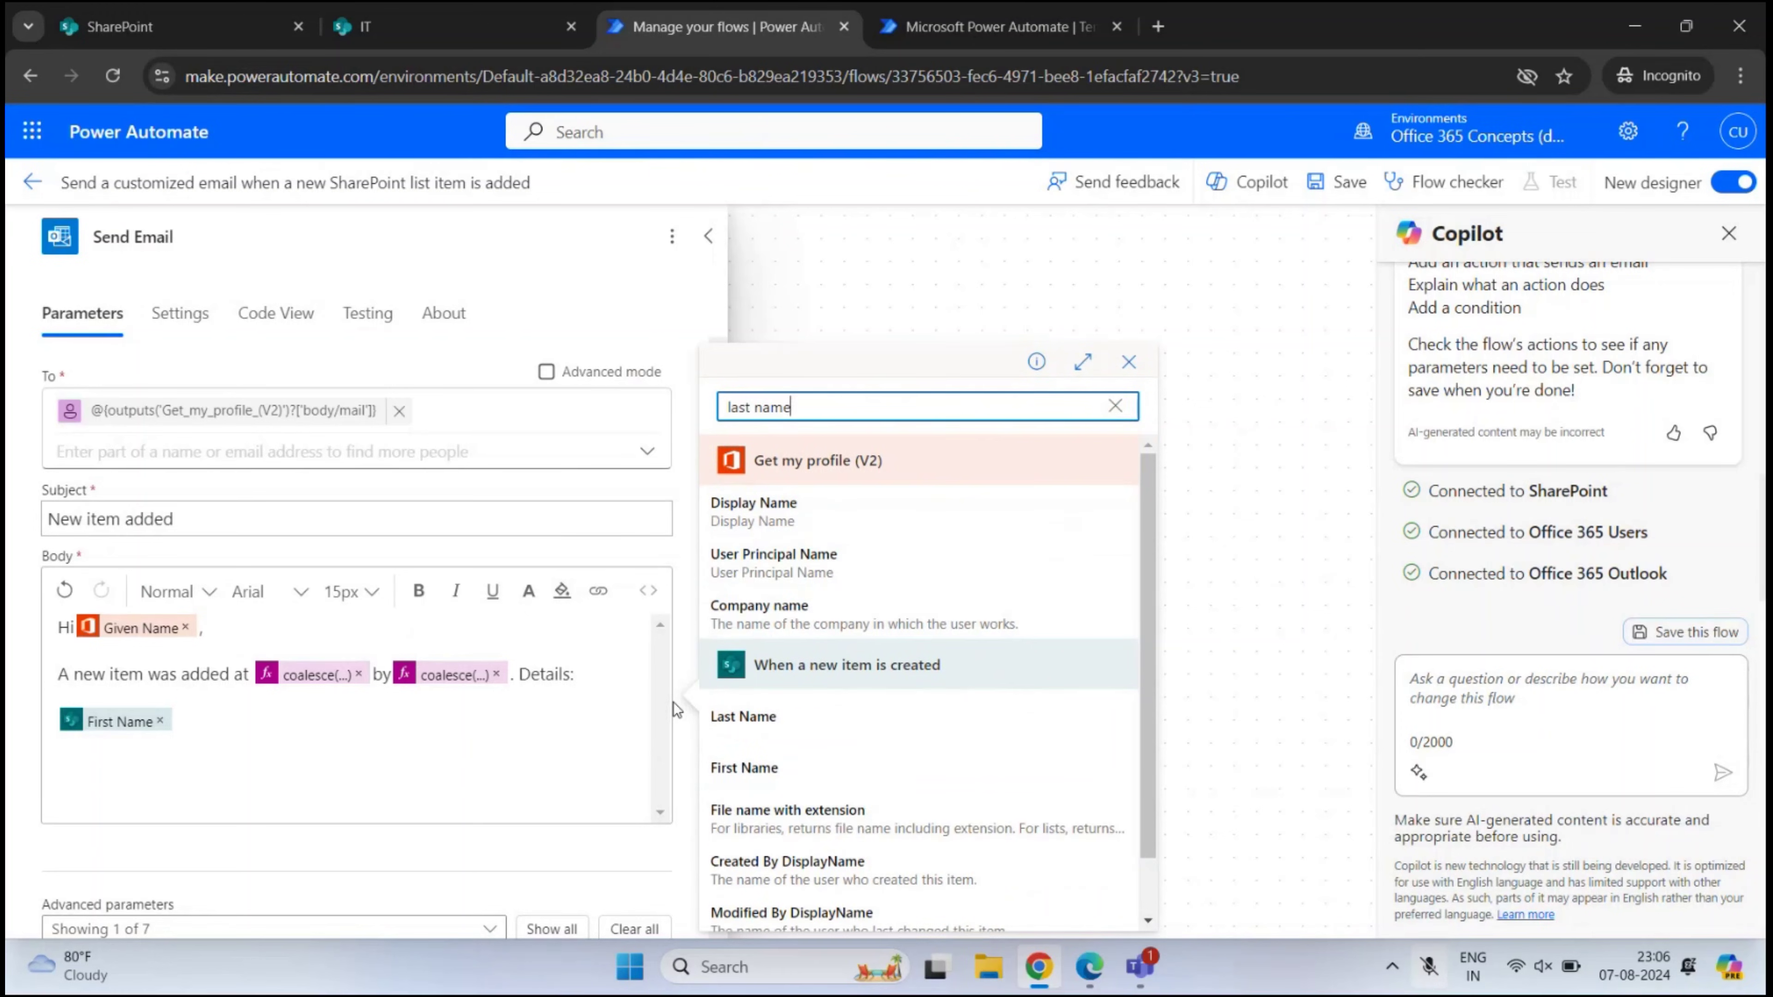
{"action": "left_click", "coordinate": [777, 728]}
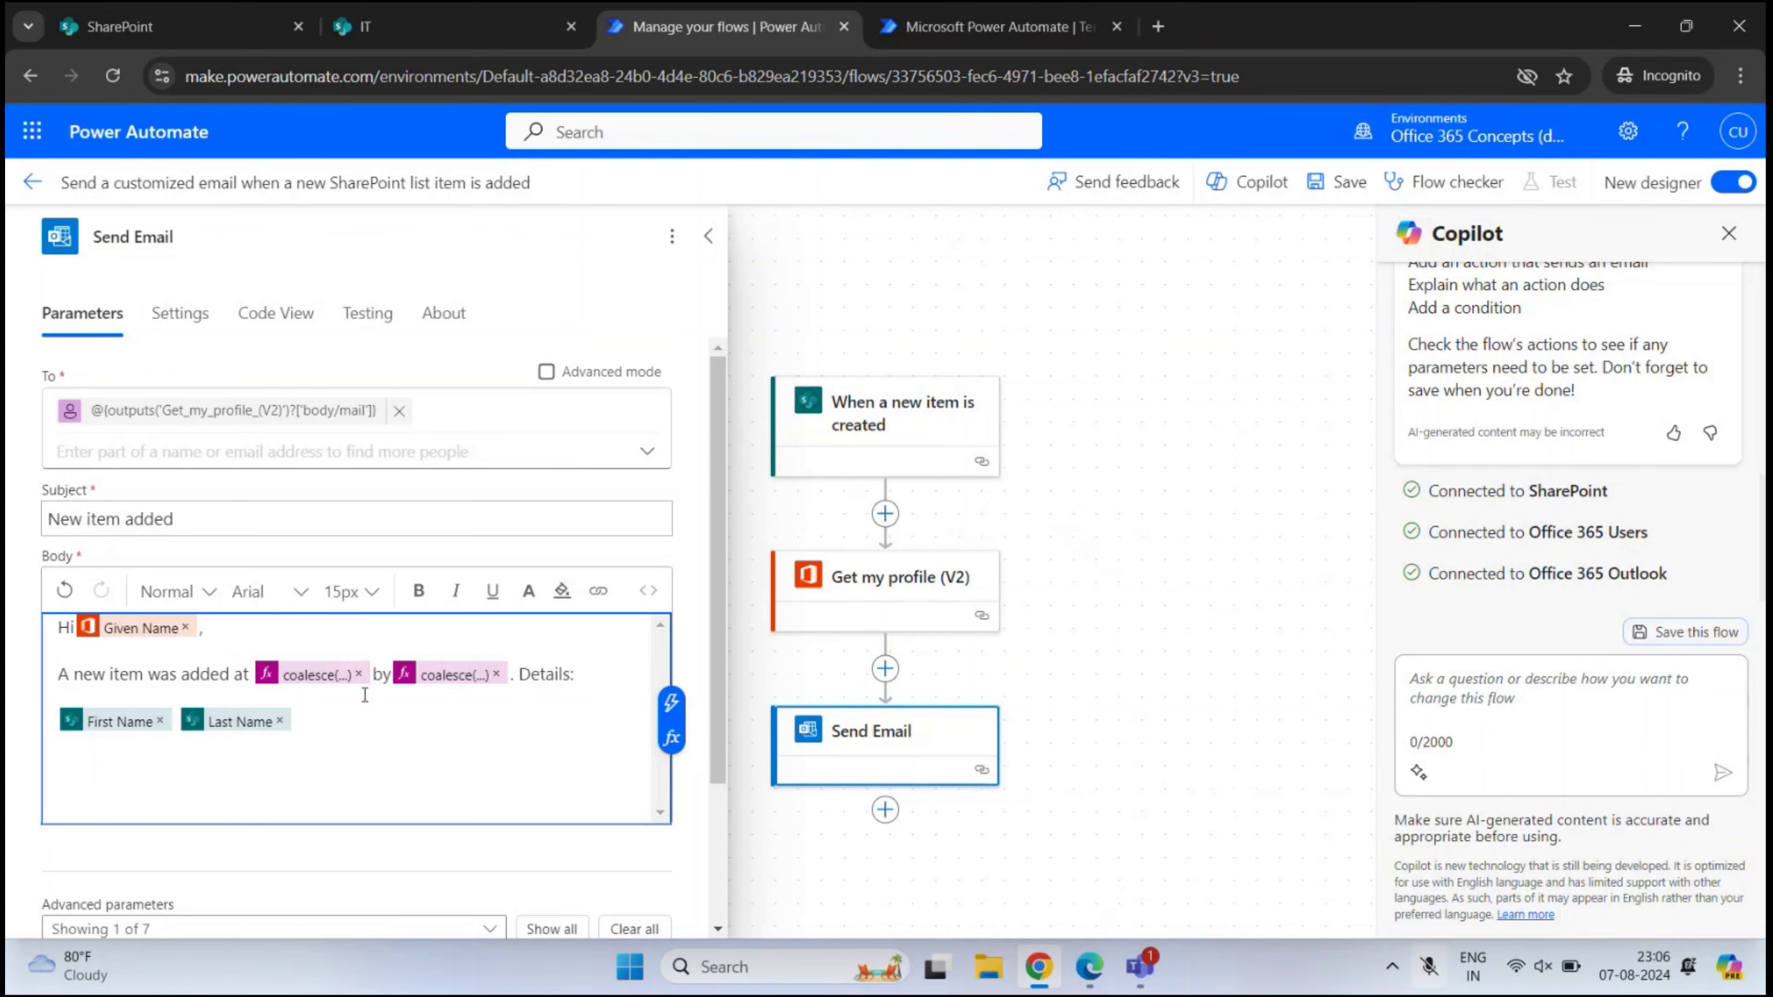
Recheck the Contact List columns, save the flow, and return to its details page
{"action": "key", "text": "ctrl+shift+Tab"}
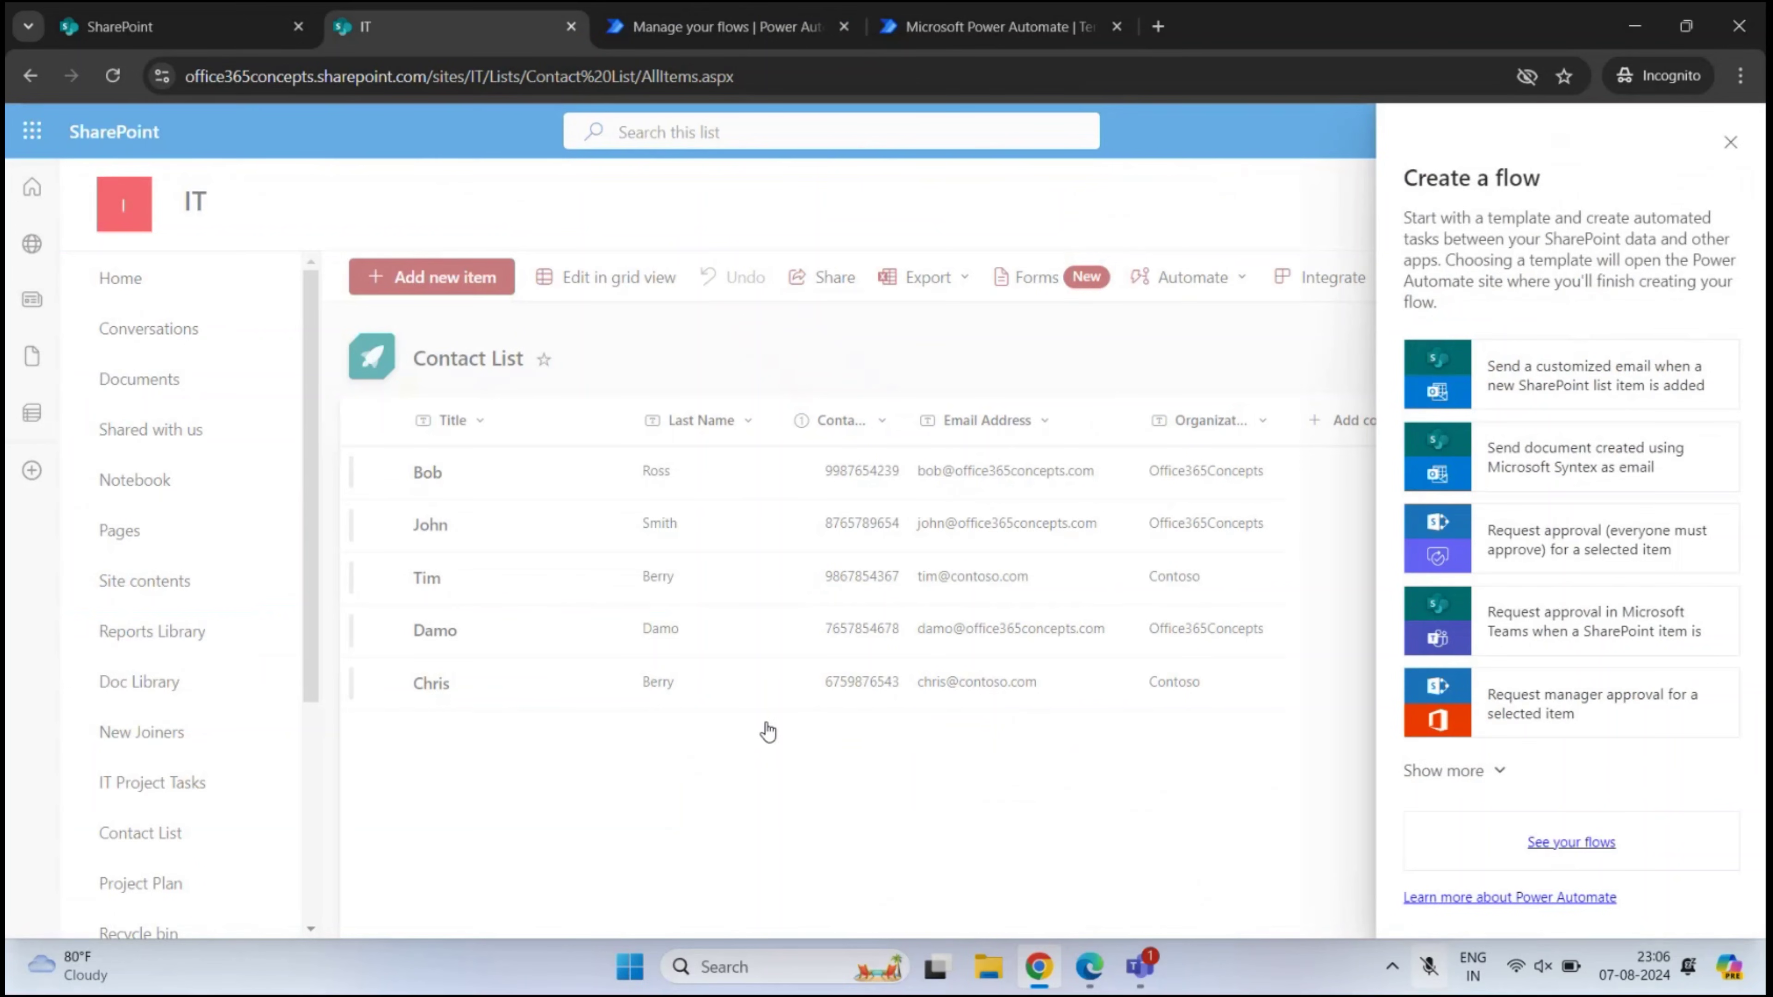
{"action": "left_click", "coordinate": [677, 30]}
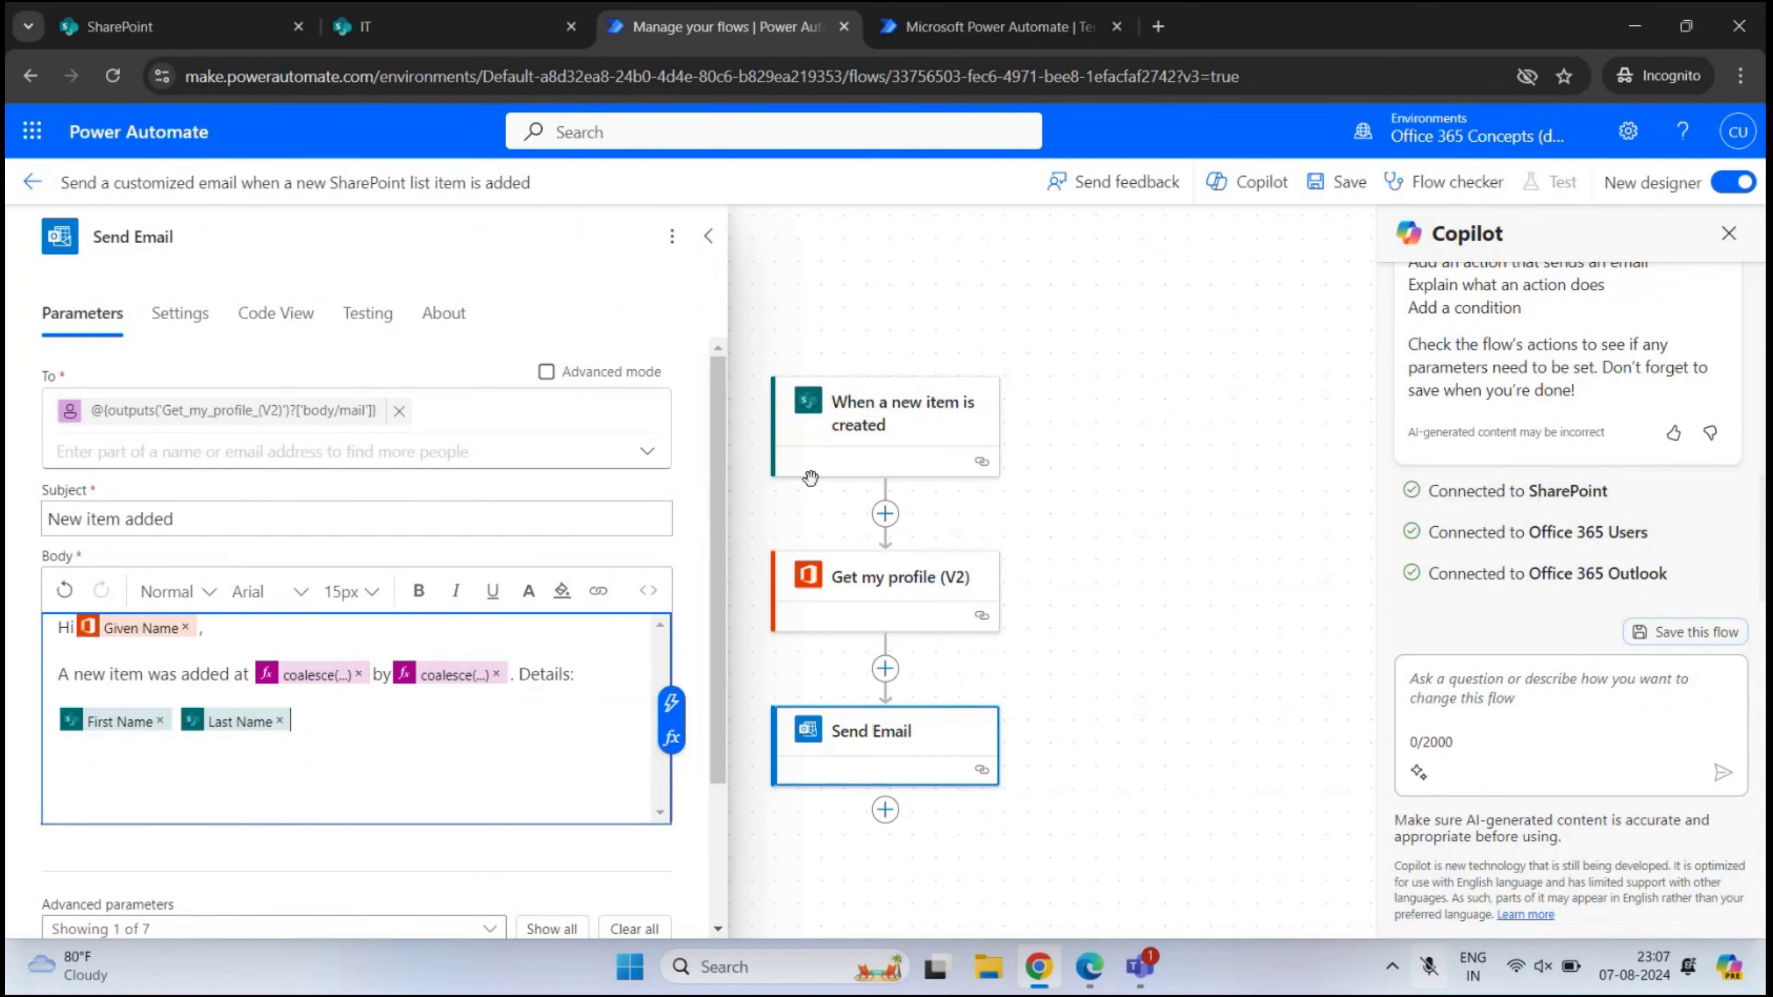
{"action": "left_click", "coordinate": [711, 244]}
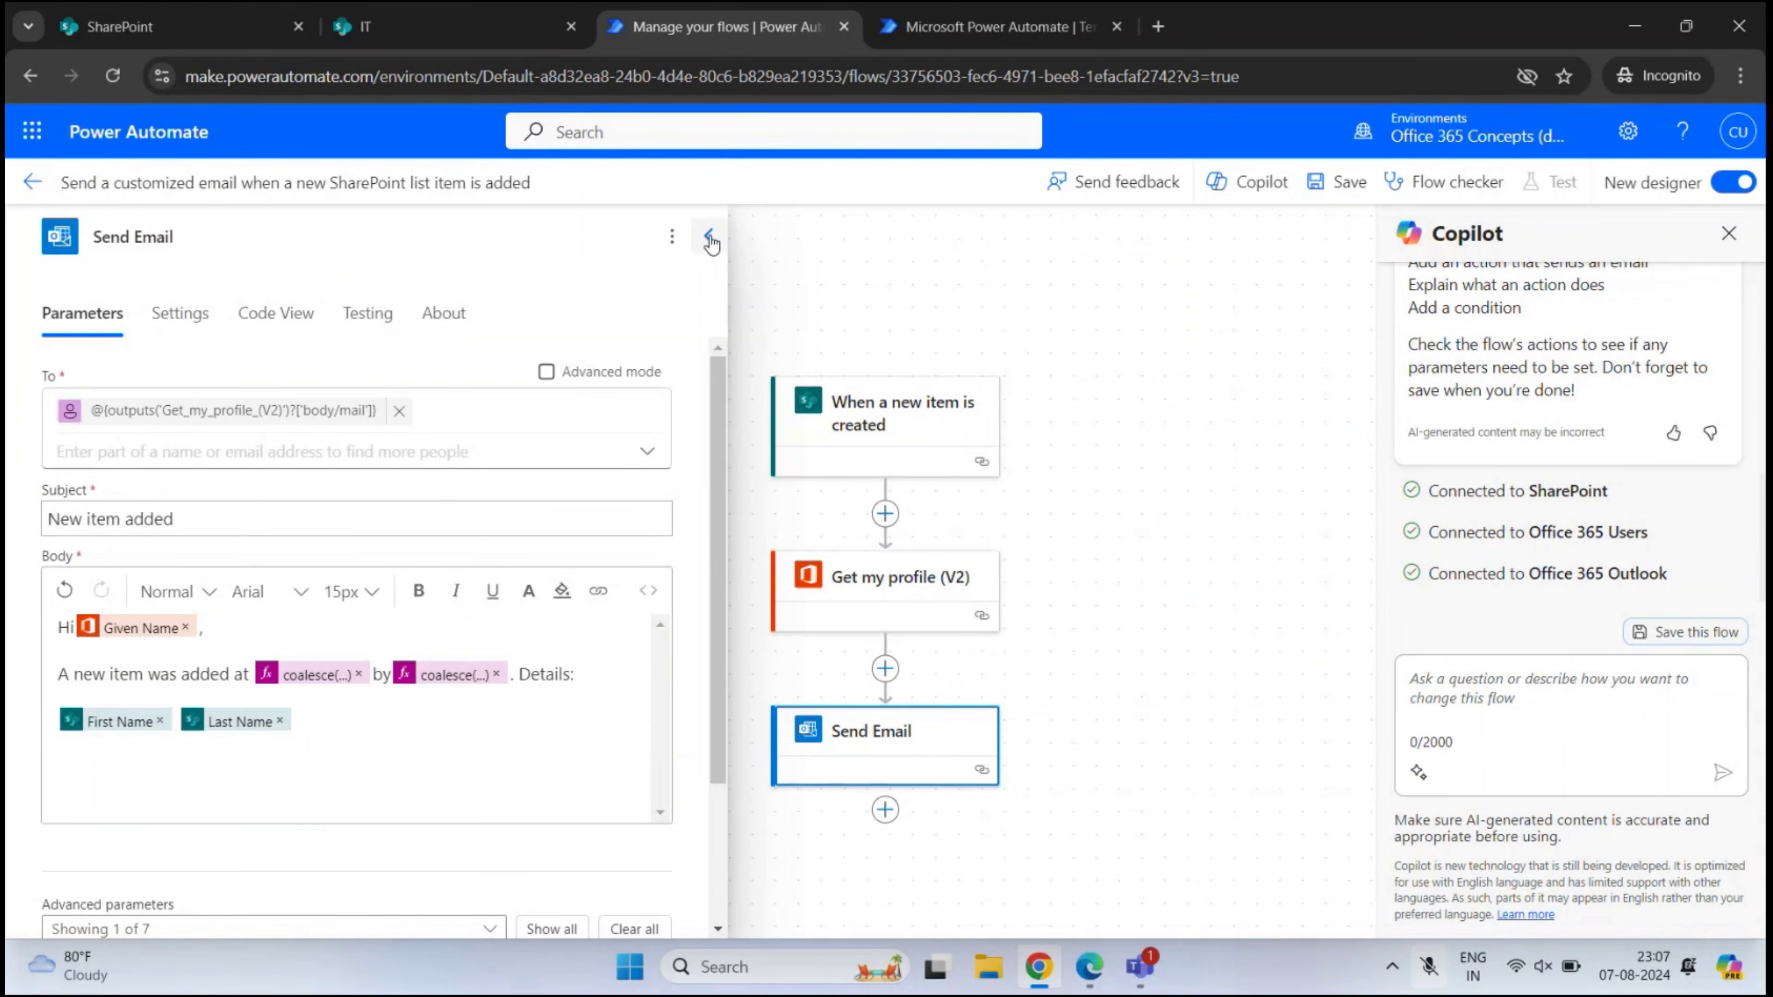
{"action": "left_click", "coordinate": [1343, 189]}
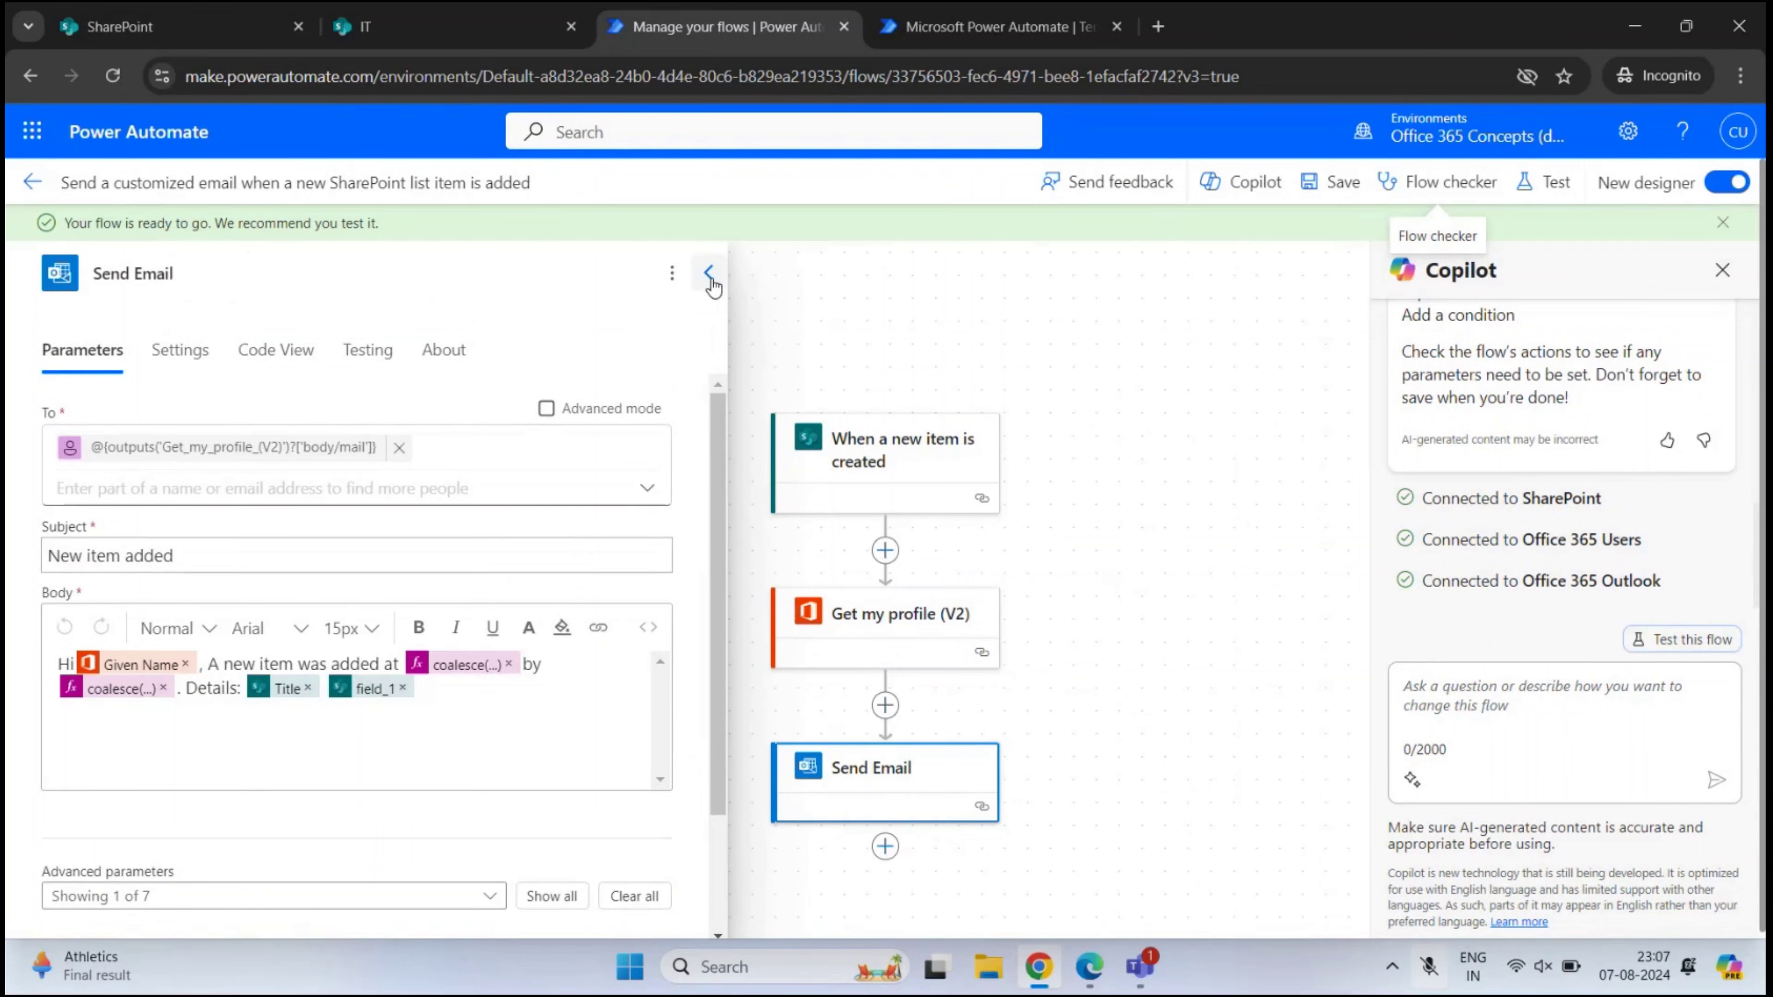
{"action": "left_click", "coordinate": [712, 274]}
{"action": "left_click", "coordinate": [33, 184]}
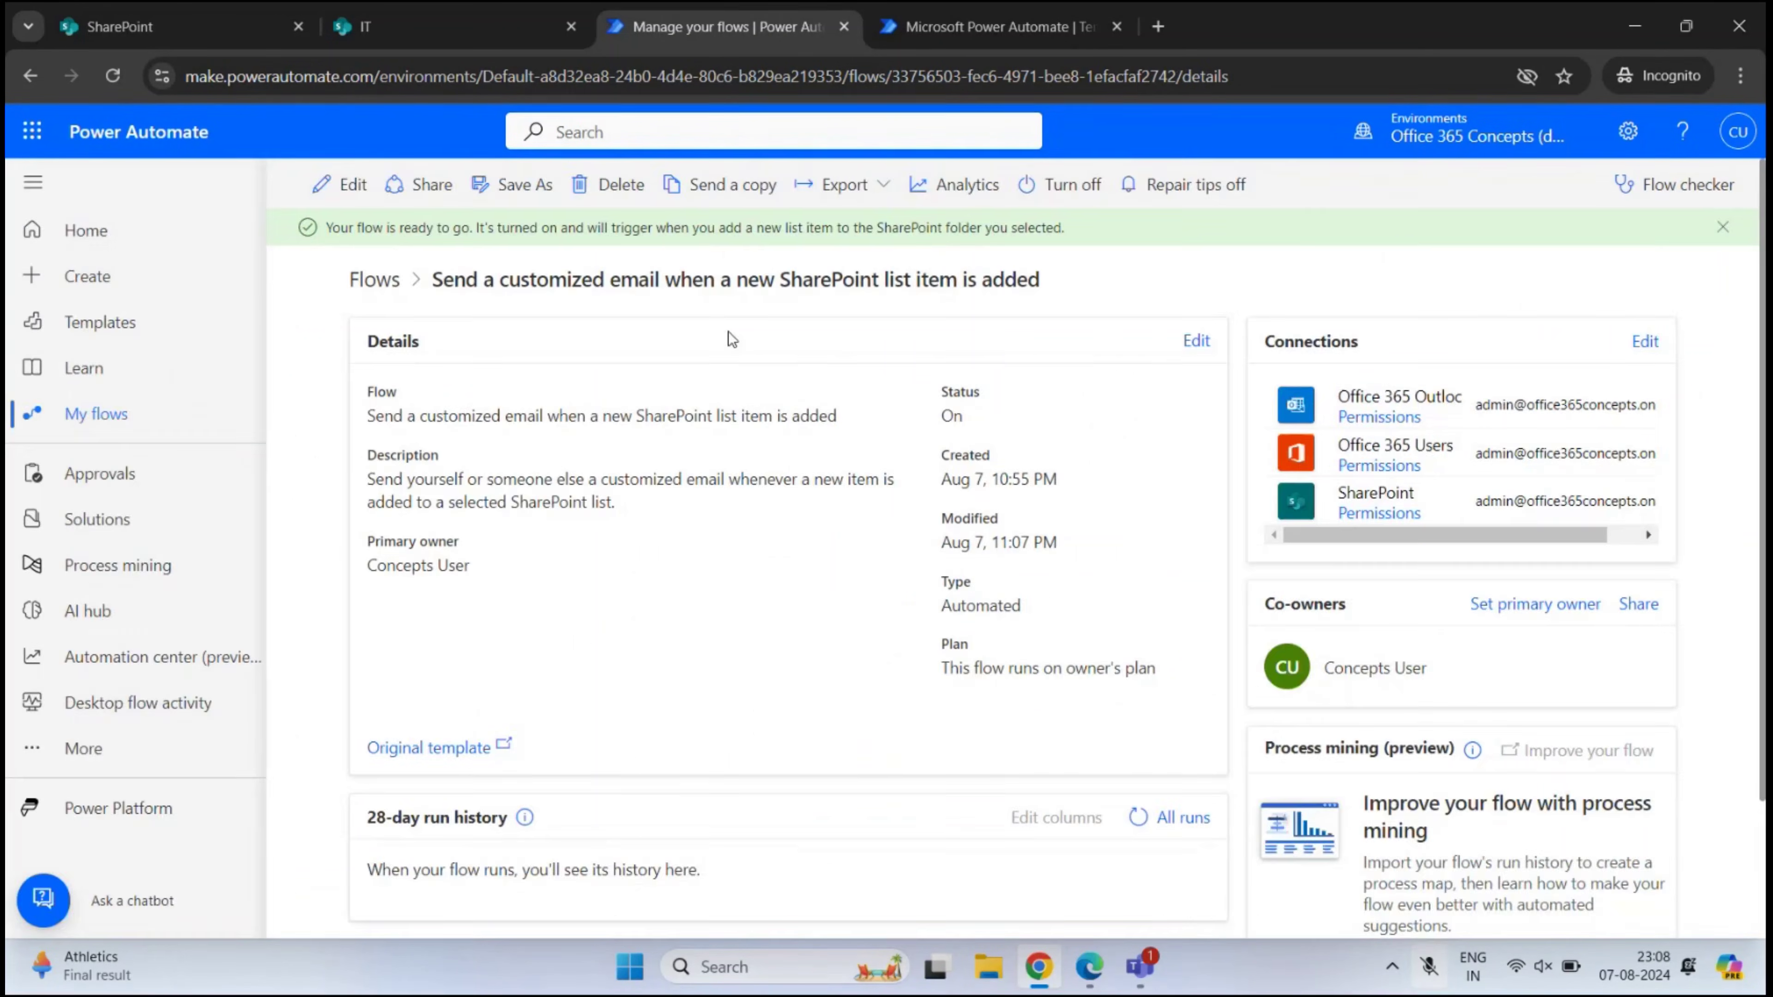
Add an item to the SharePoint Contact List with the contact's first and last name, contact number, email address and organization Contoso
{"action": "left_click", "coordinate": [447, 26]}
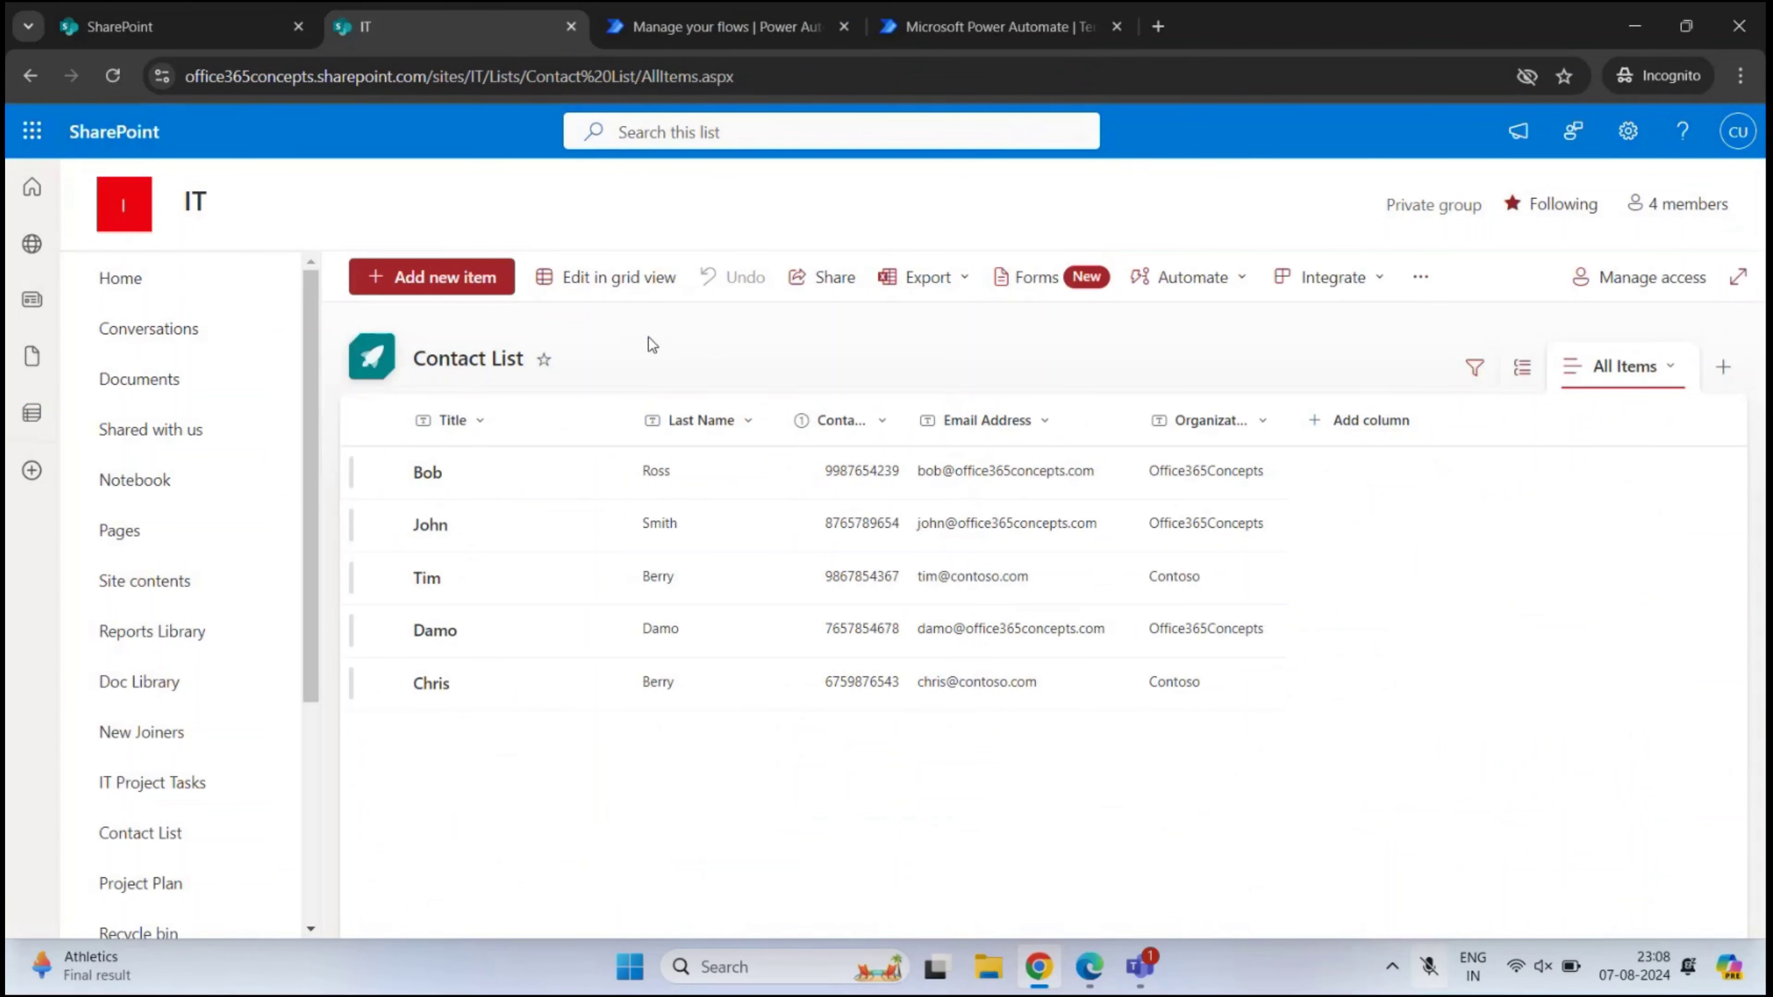
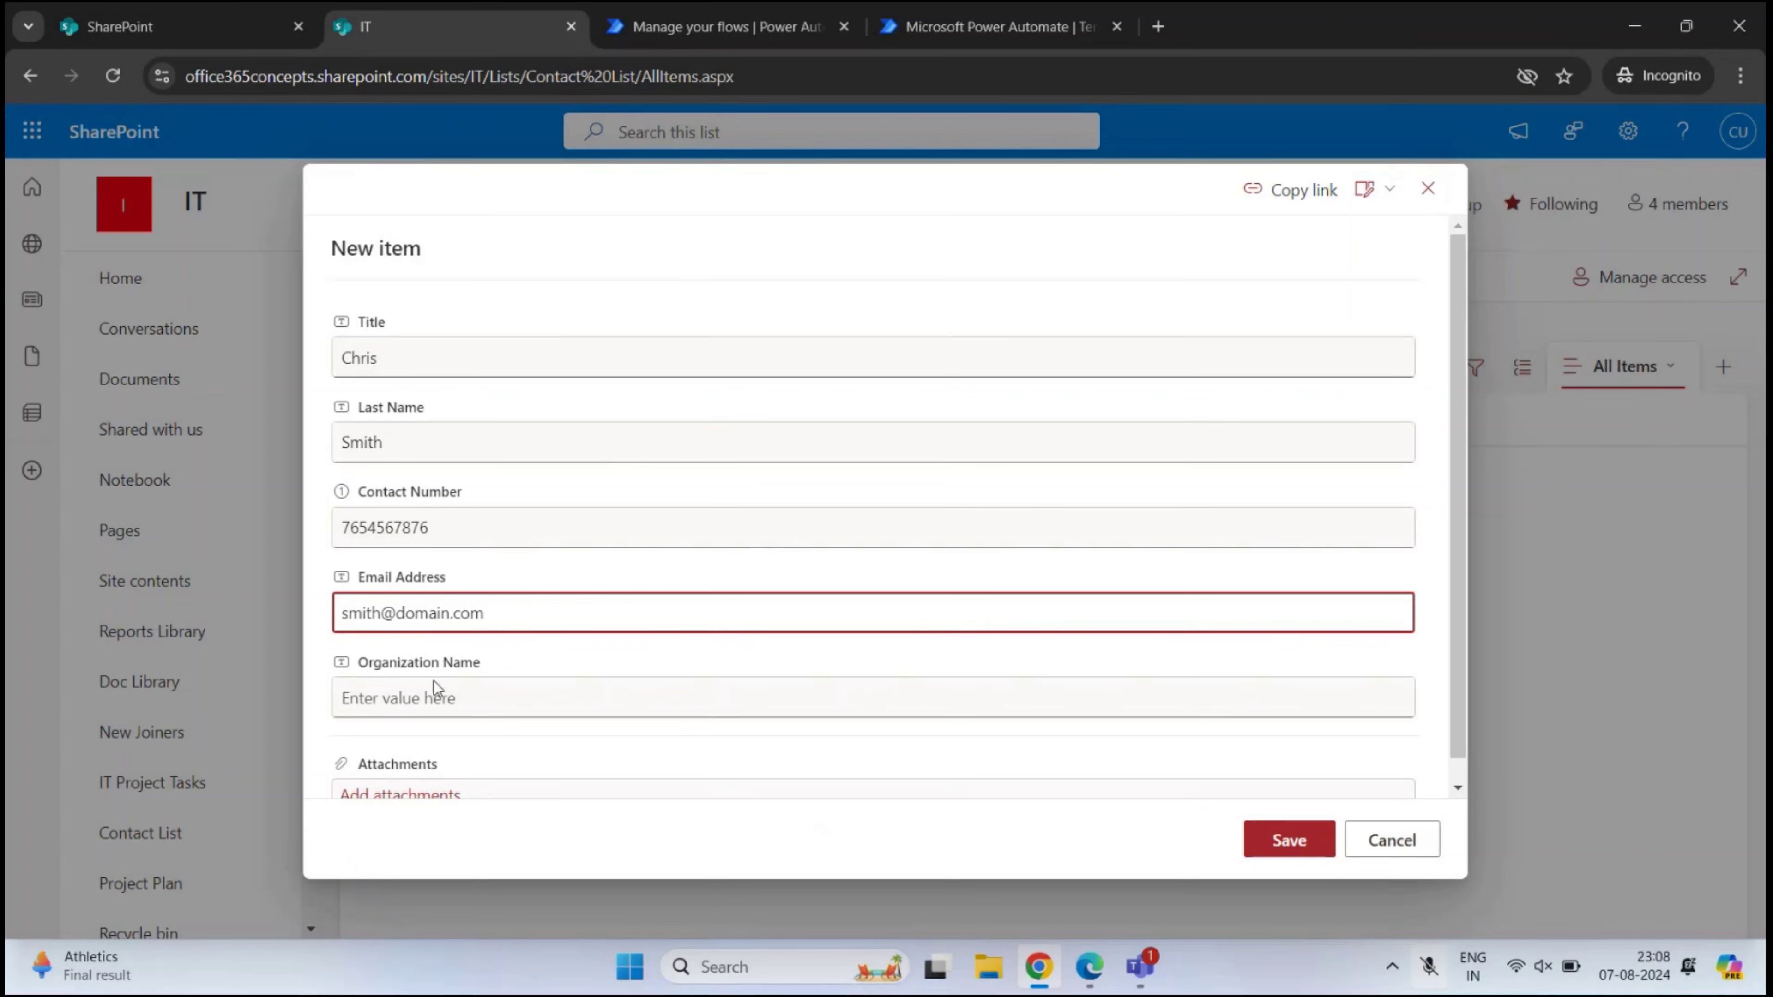
{"action": "type", "text": "Con"}
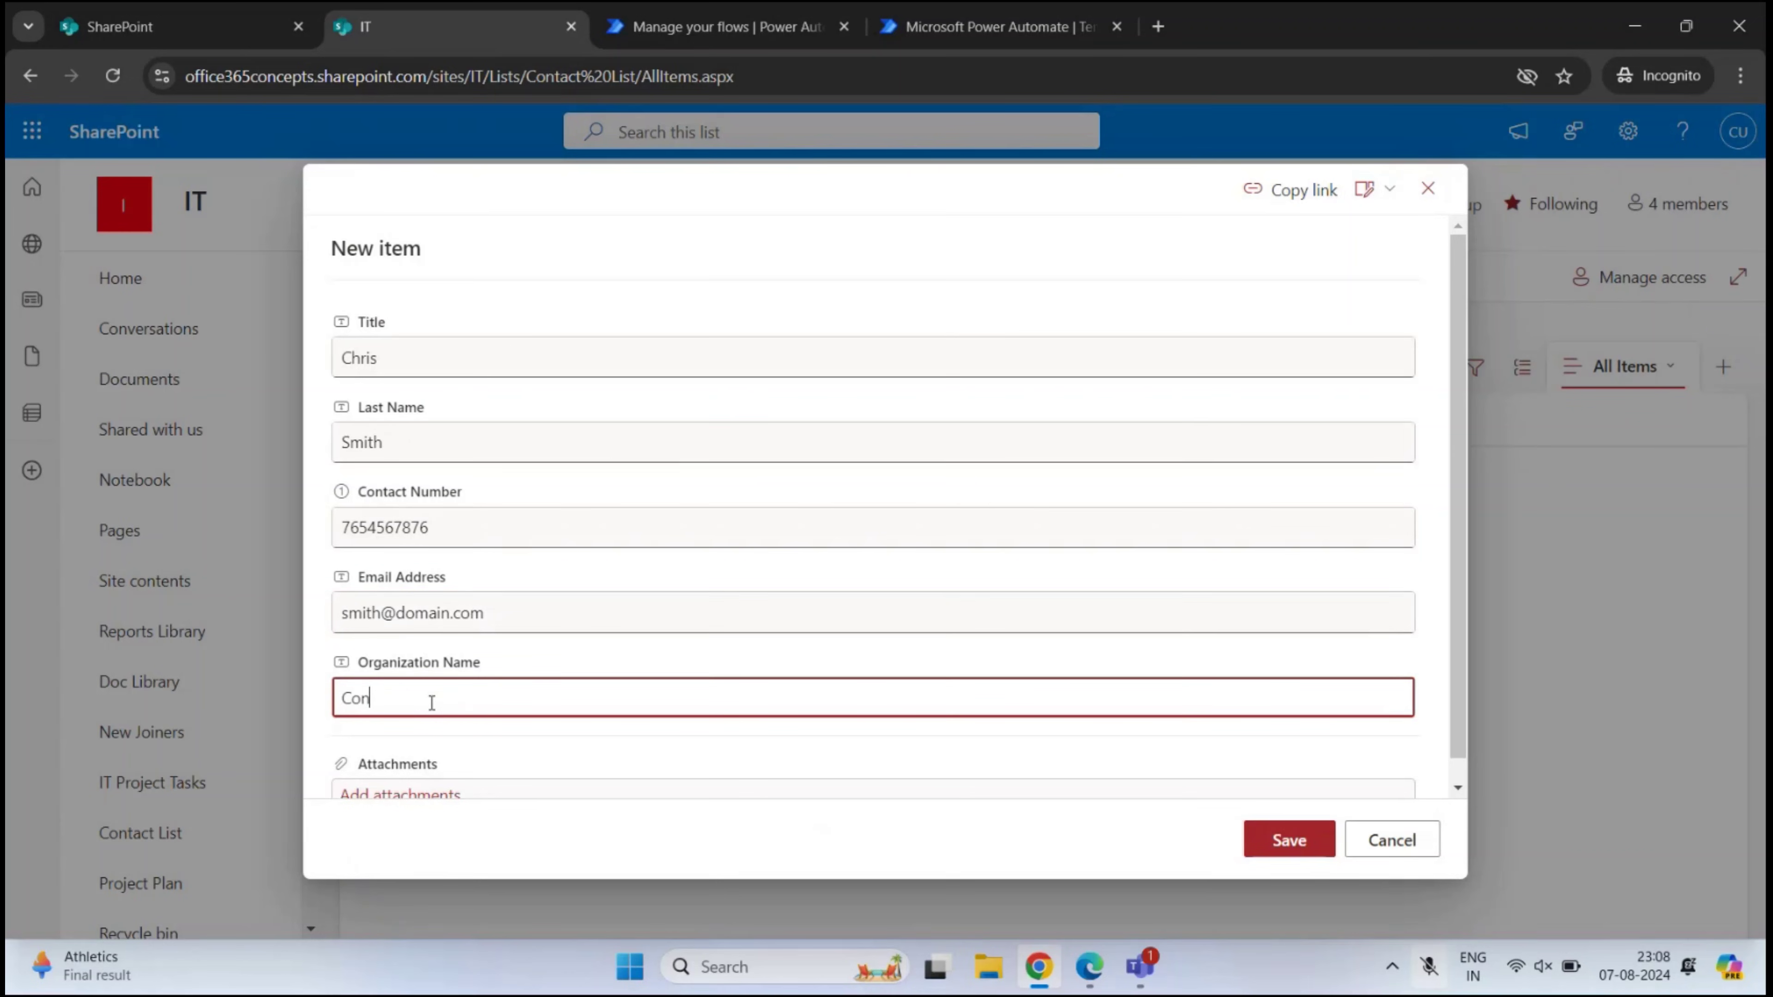
{"action": "type", "text": "toso"}
{"action": "scroll", "coordinate": [650, 557], "scroll_direction": "down", "scroll_amount": 1}
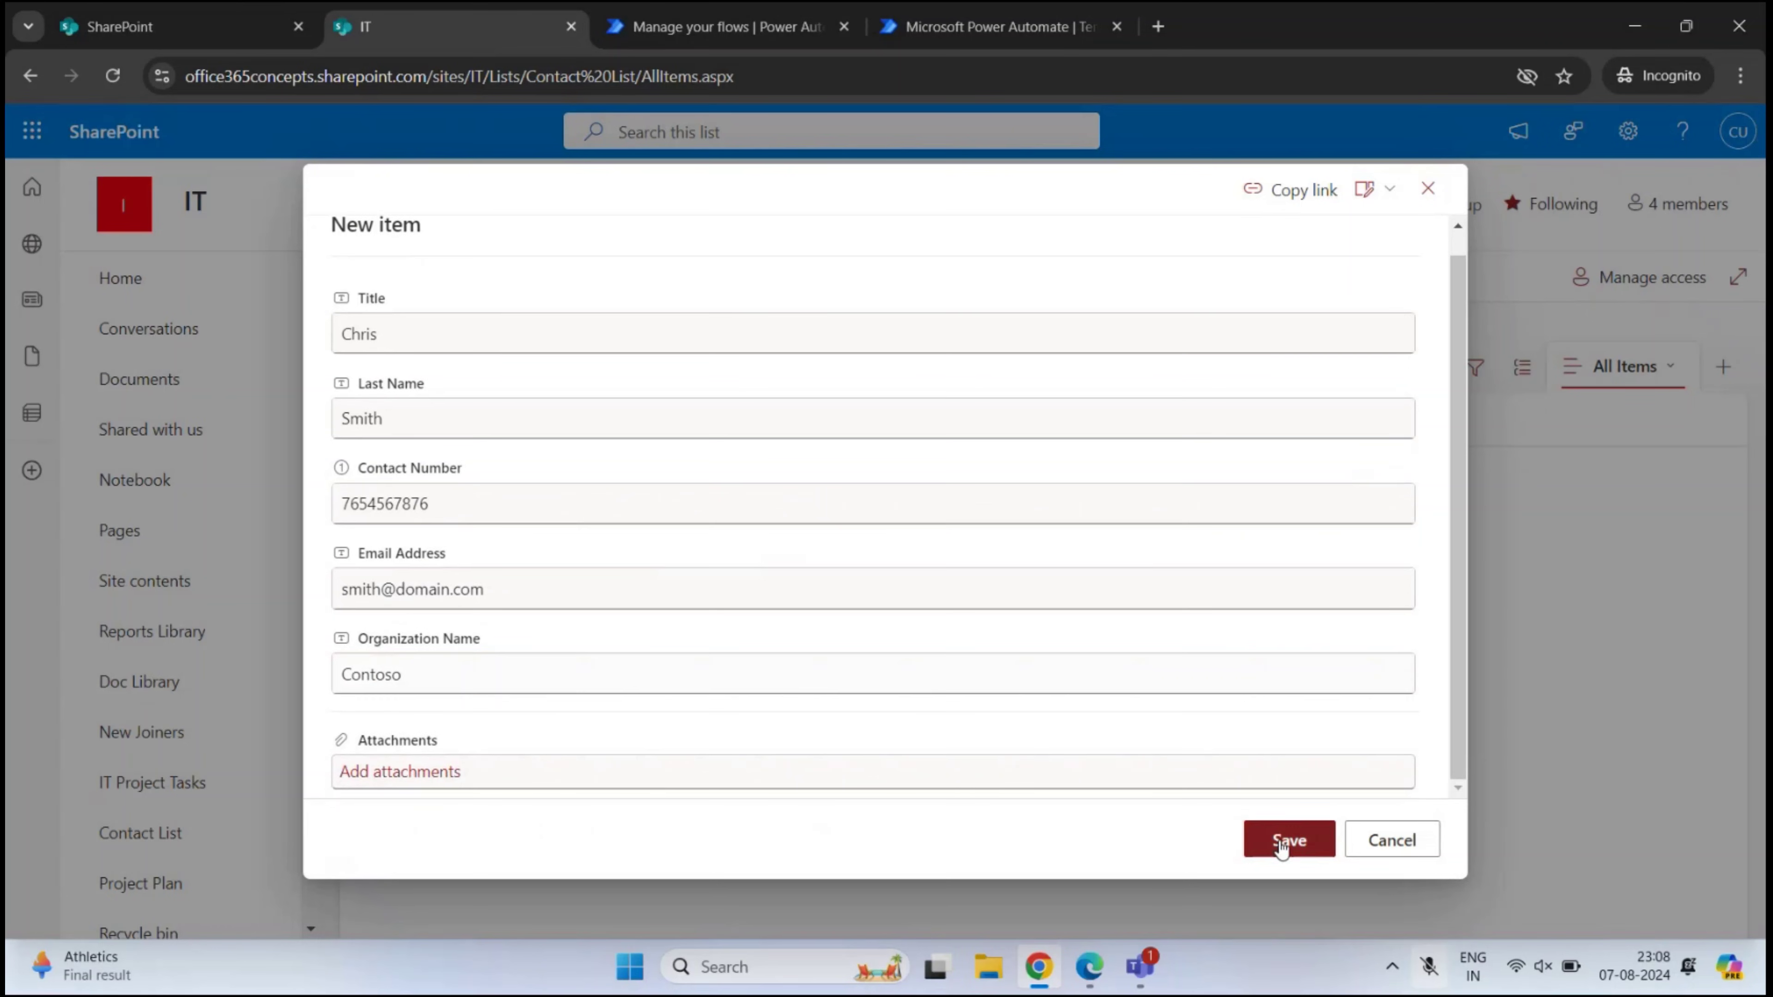
{"action": "left_click", "coordinate": [1282, 840]}
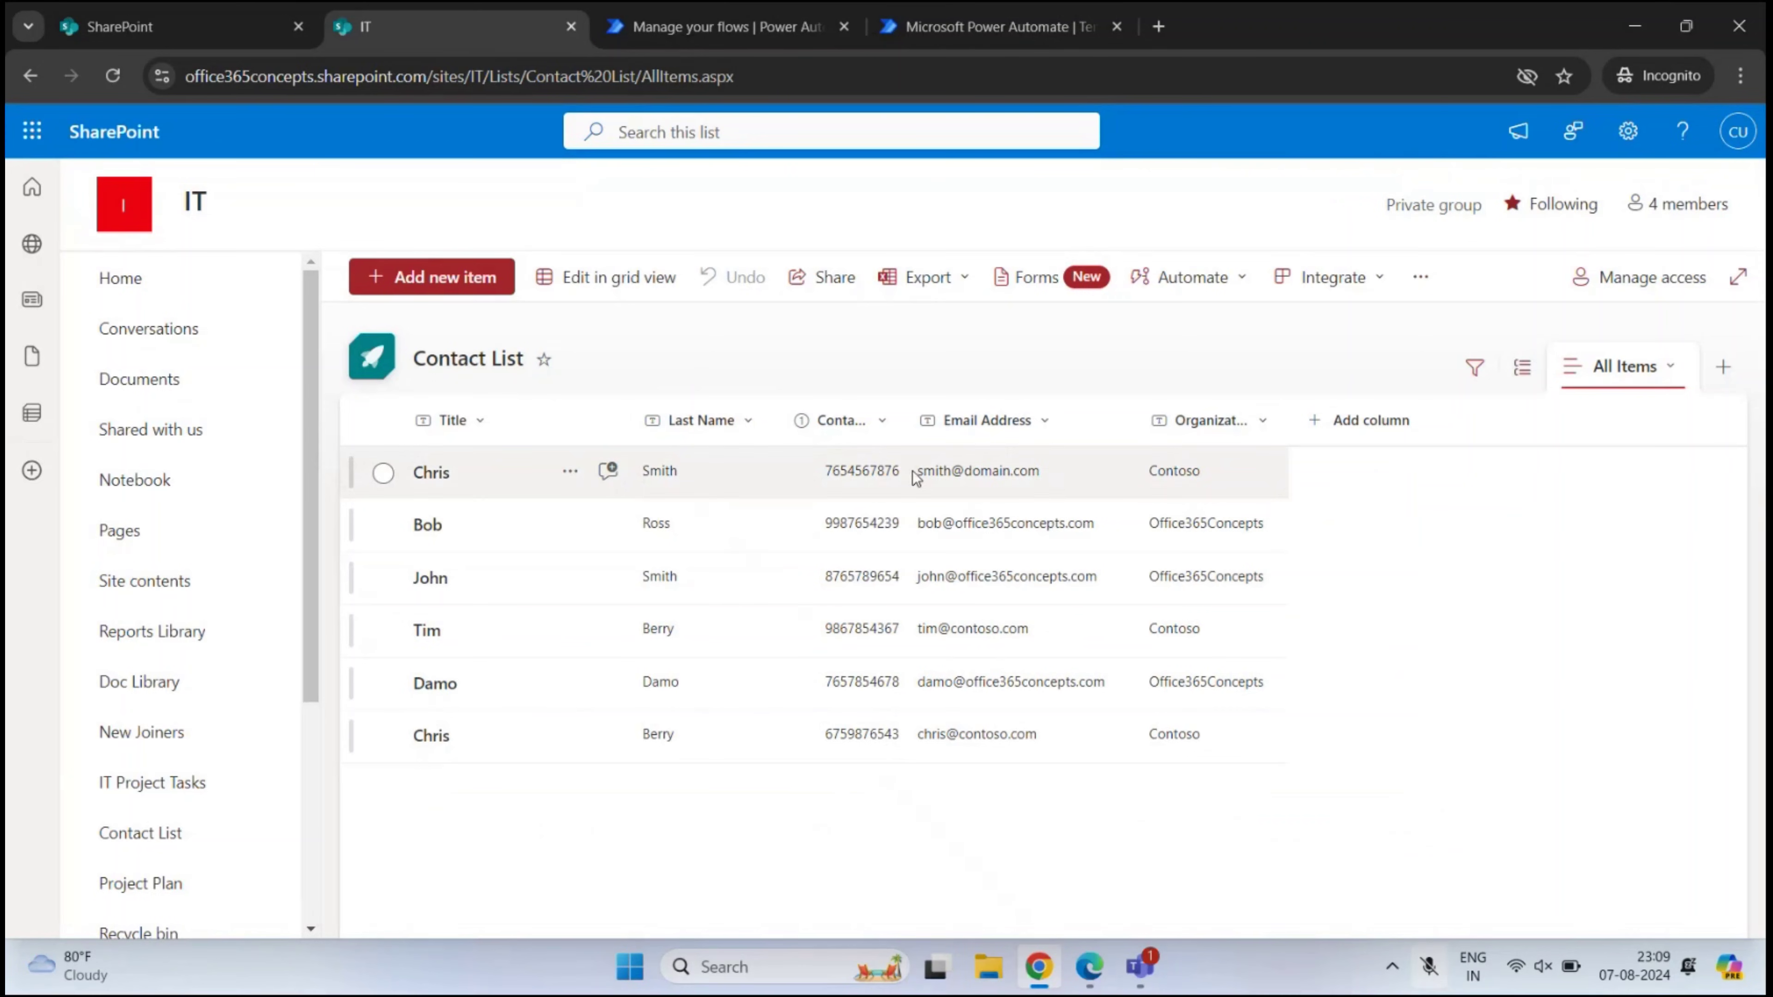
Load outlook.office.com in a new browser tab and open the newest "New item added" email
{"action": "left_click", "coordinate": [1158, 26]}
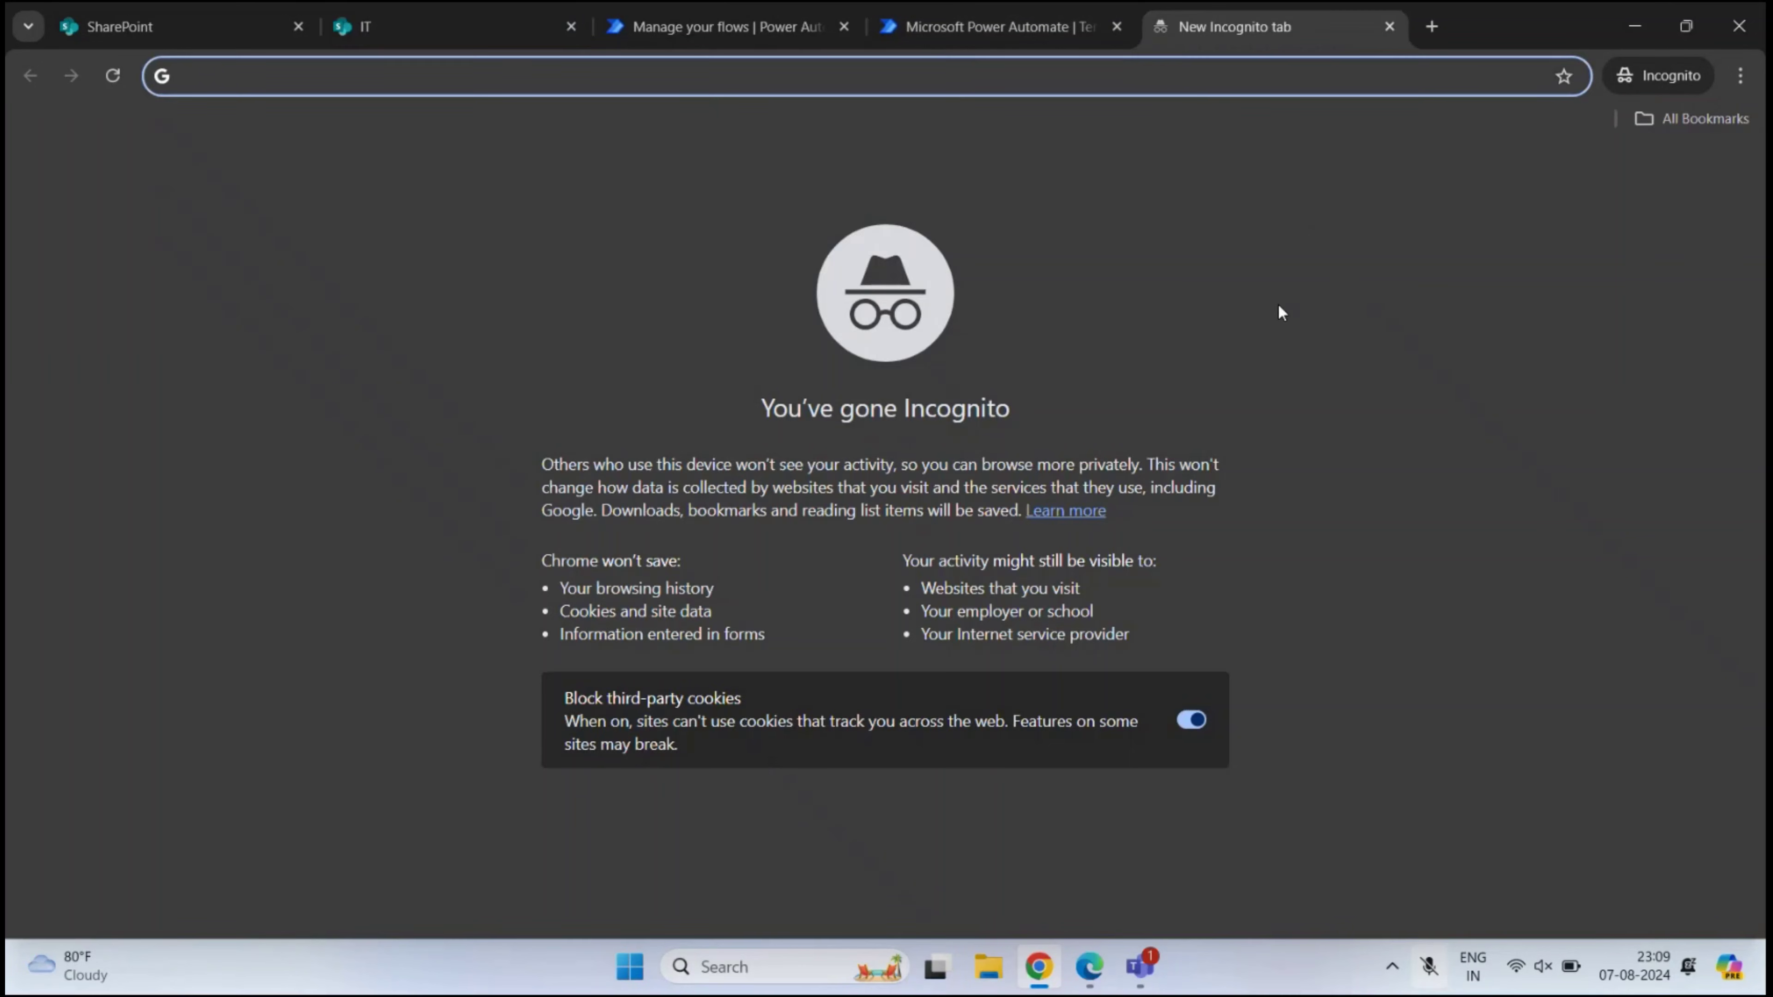
{"action": "left_click", "coordinate": [992, 27]}
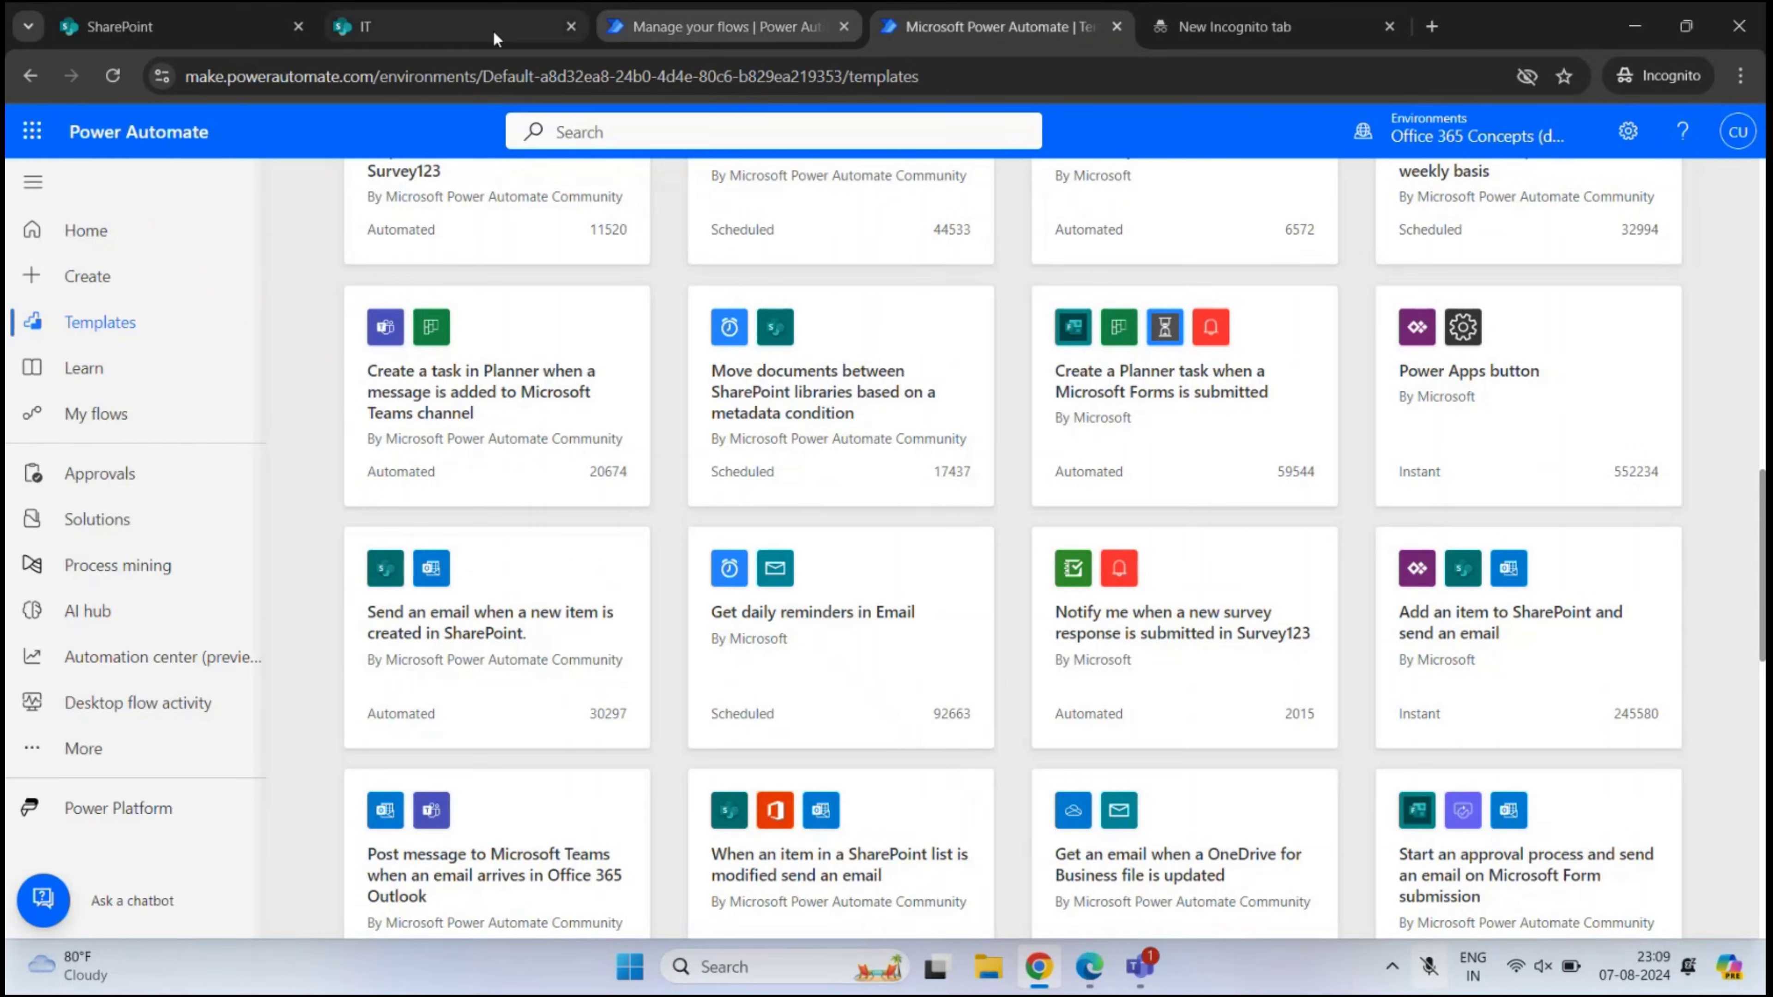
{"action": "left_click", "coordinate": [447, 27]}
{"action": "left_click", "coordinate": [1236, 26]}
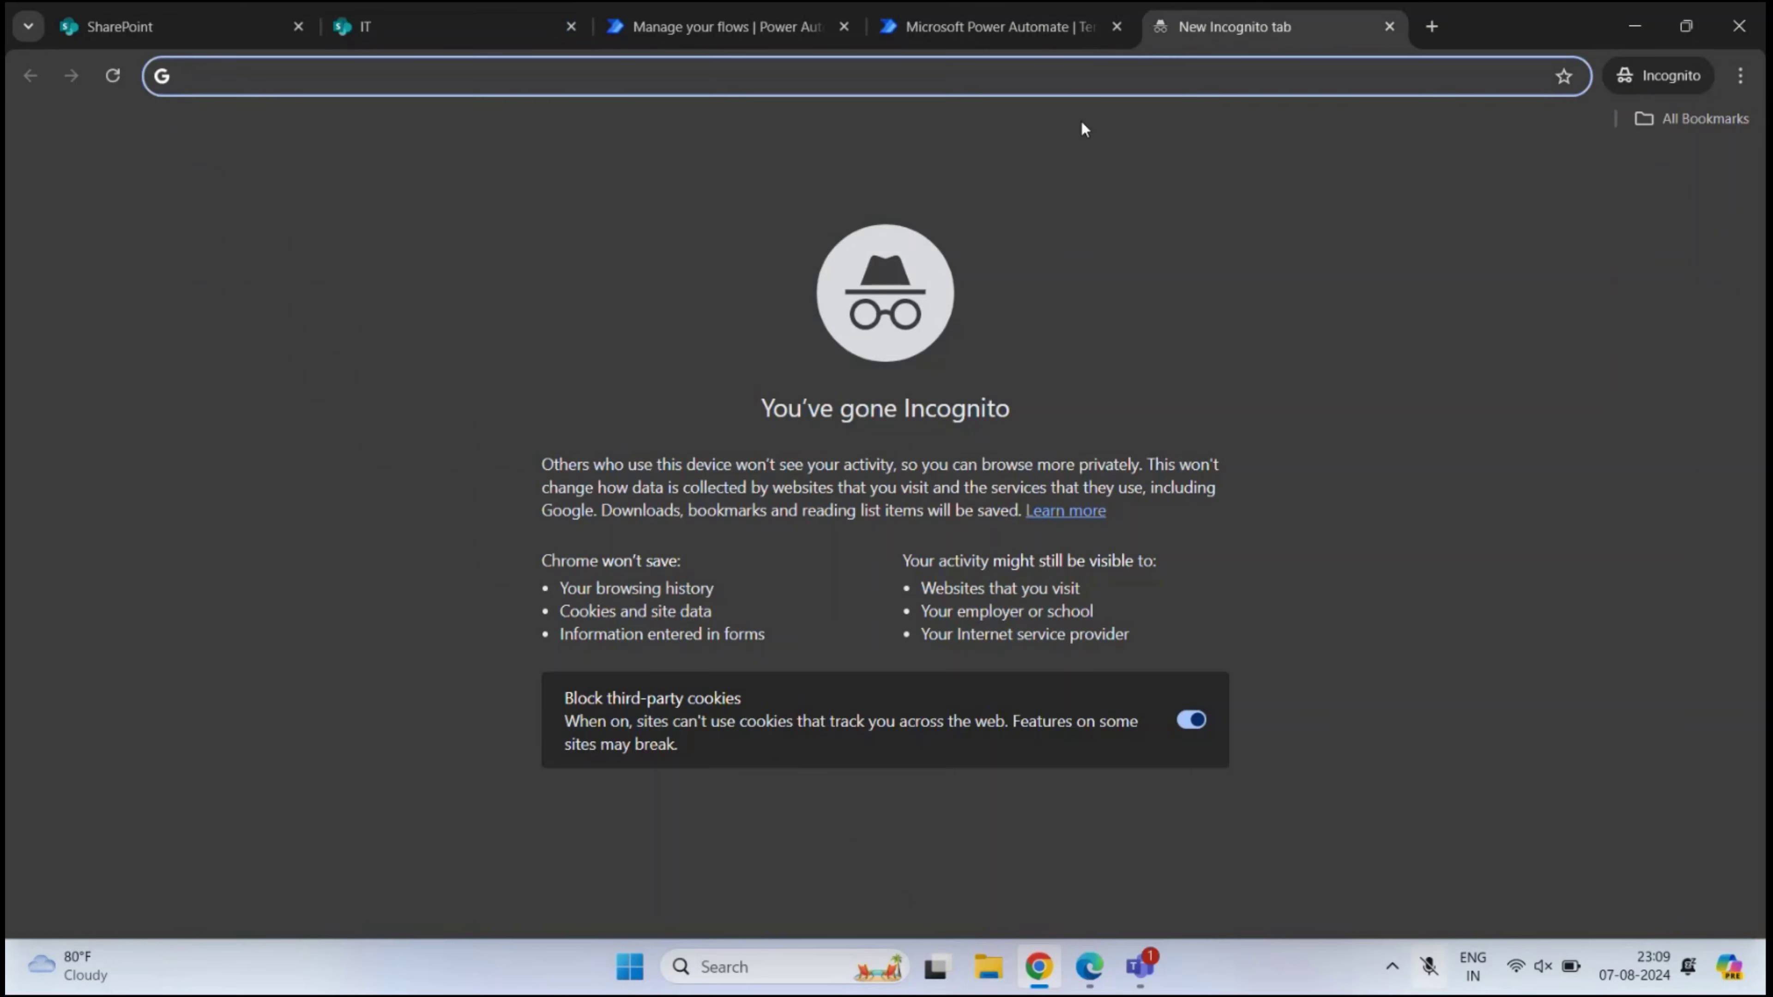
{"action": "type", "text": "outlook.office.com"}
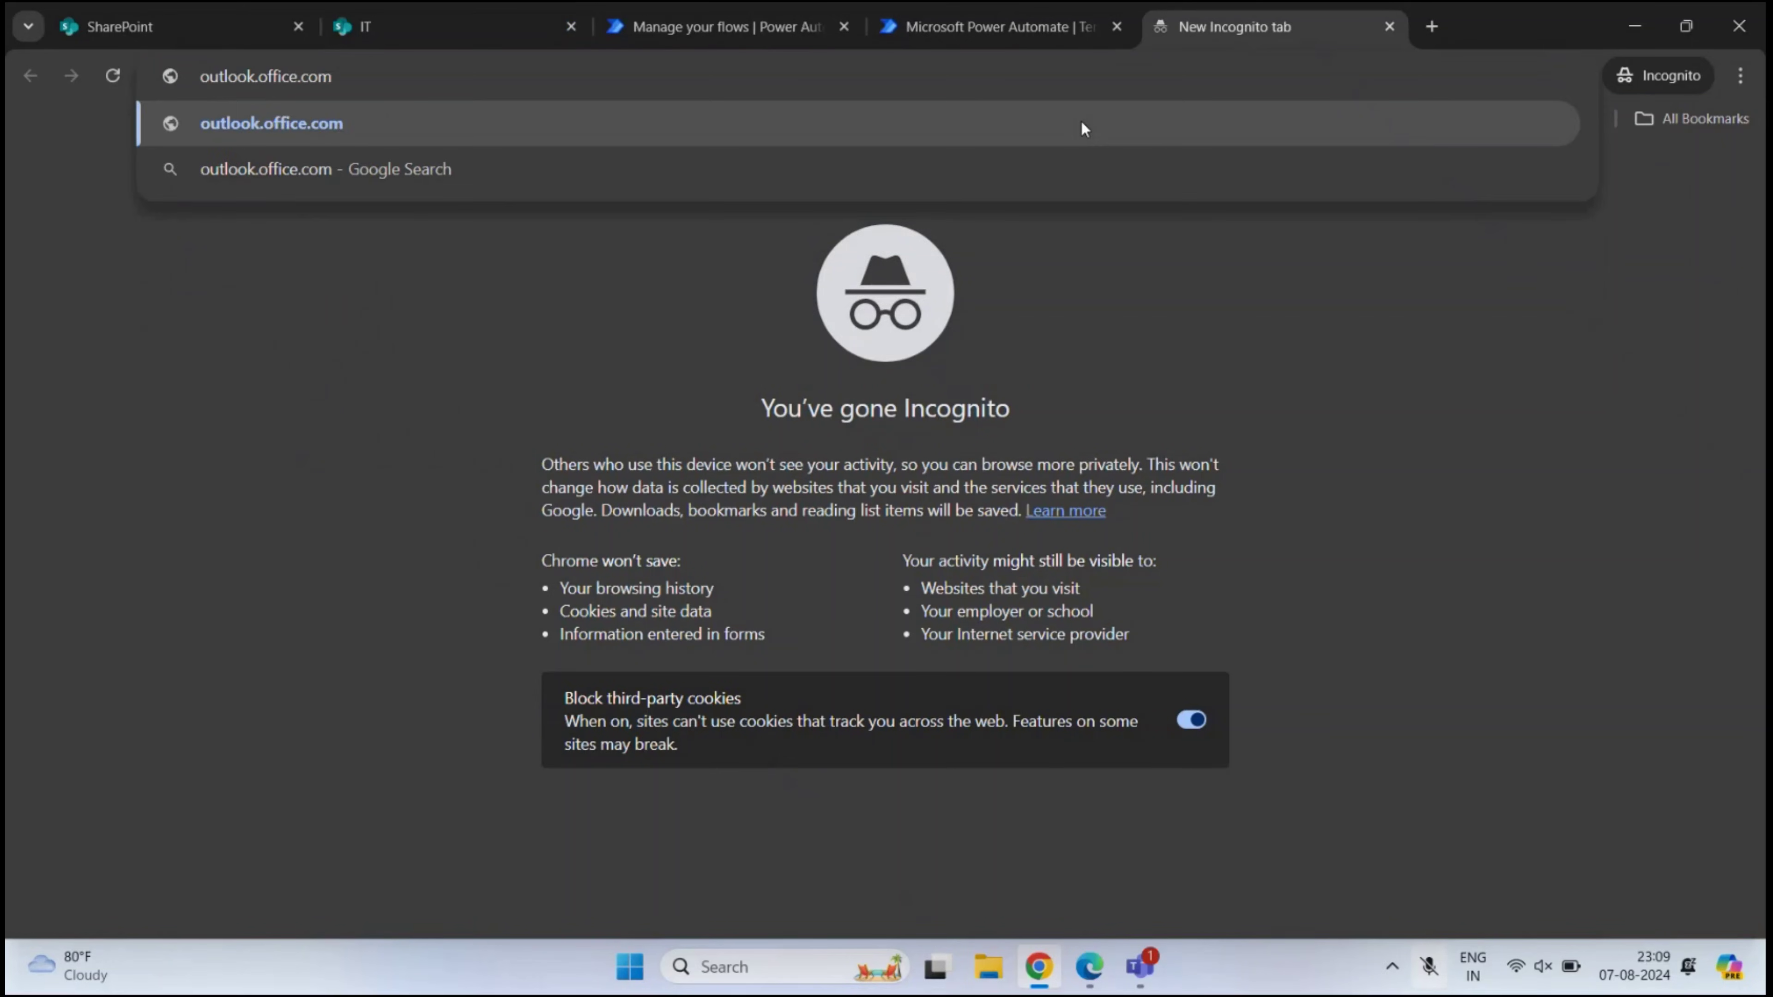
{"action": "key", "text": "Return"}
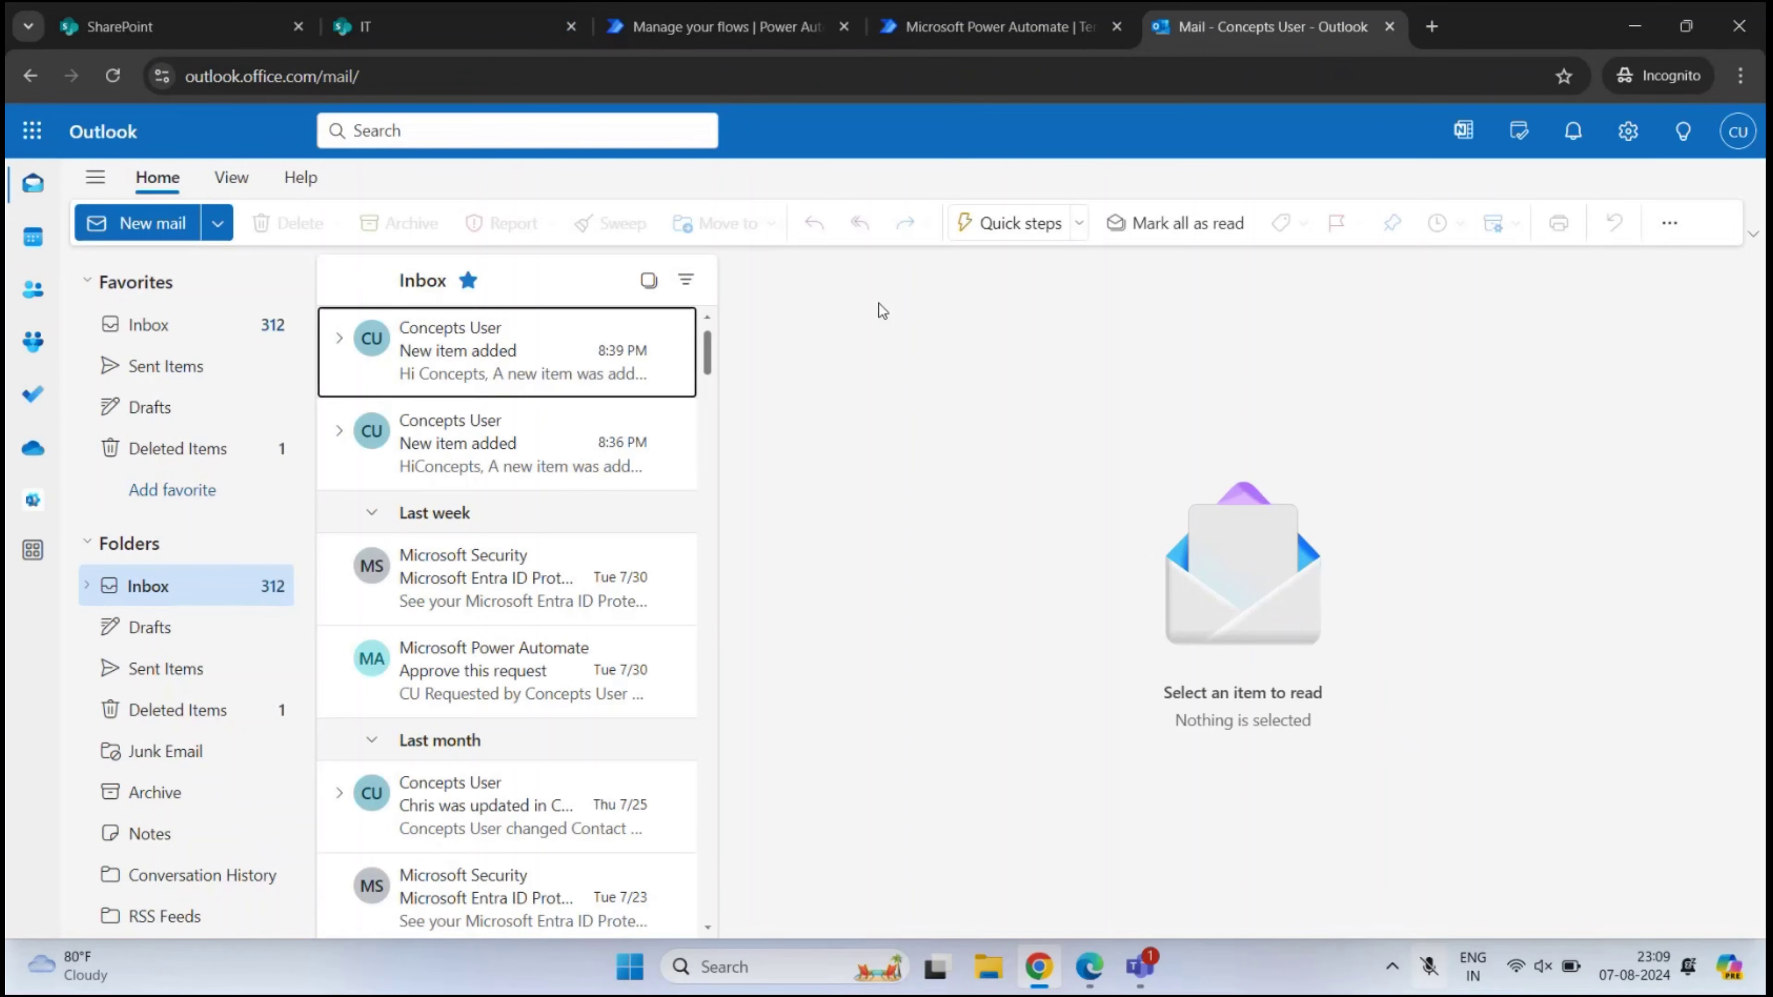
{"action": "left_click", "coordinate": [520, 372]}
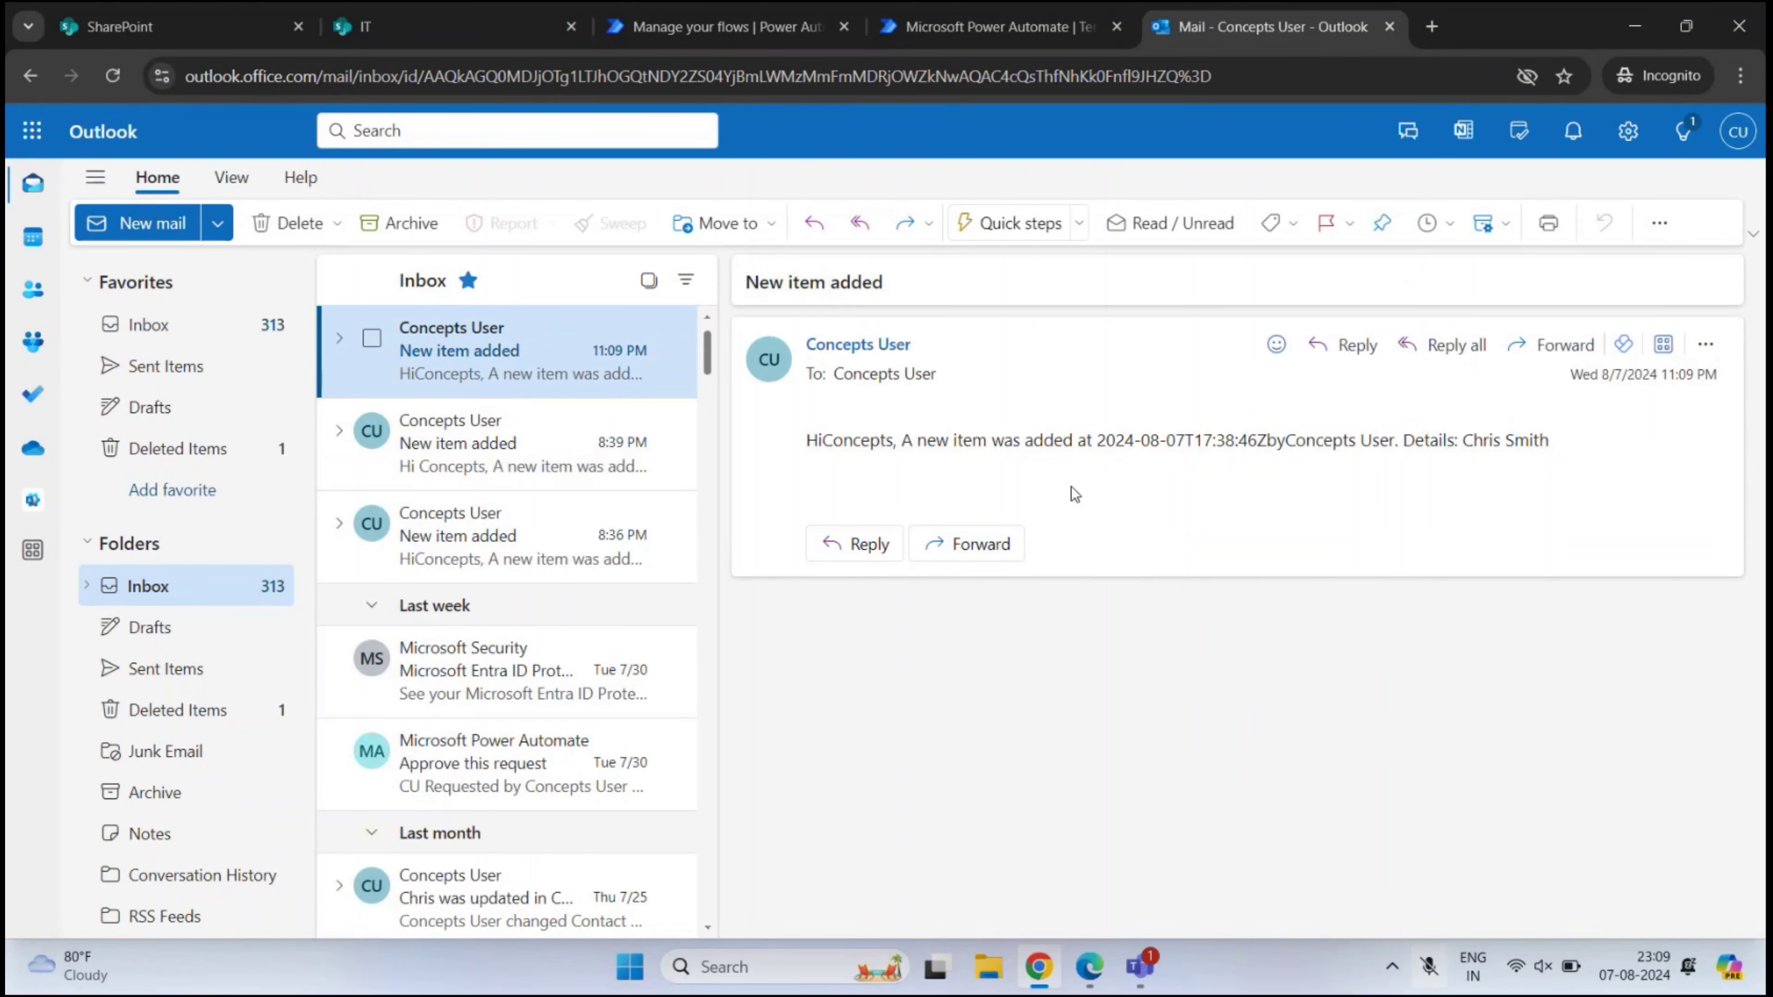
Review the email's greeting, creation time, creator and contact details against the flow's message template
{"action": "left_click_drag", "start_coordinate": [823, 441], "coordinate": [892, 449]}
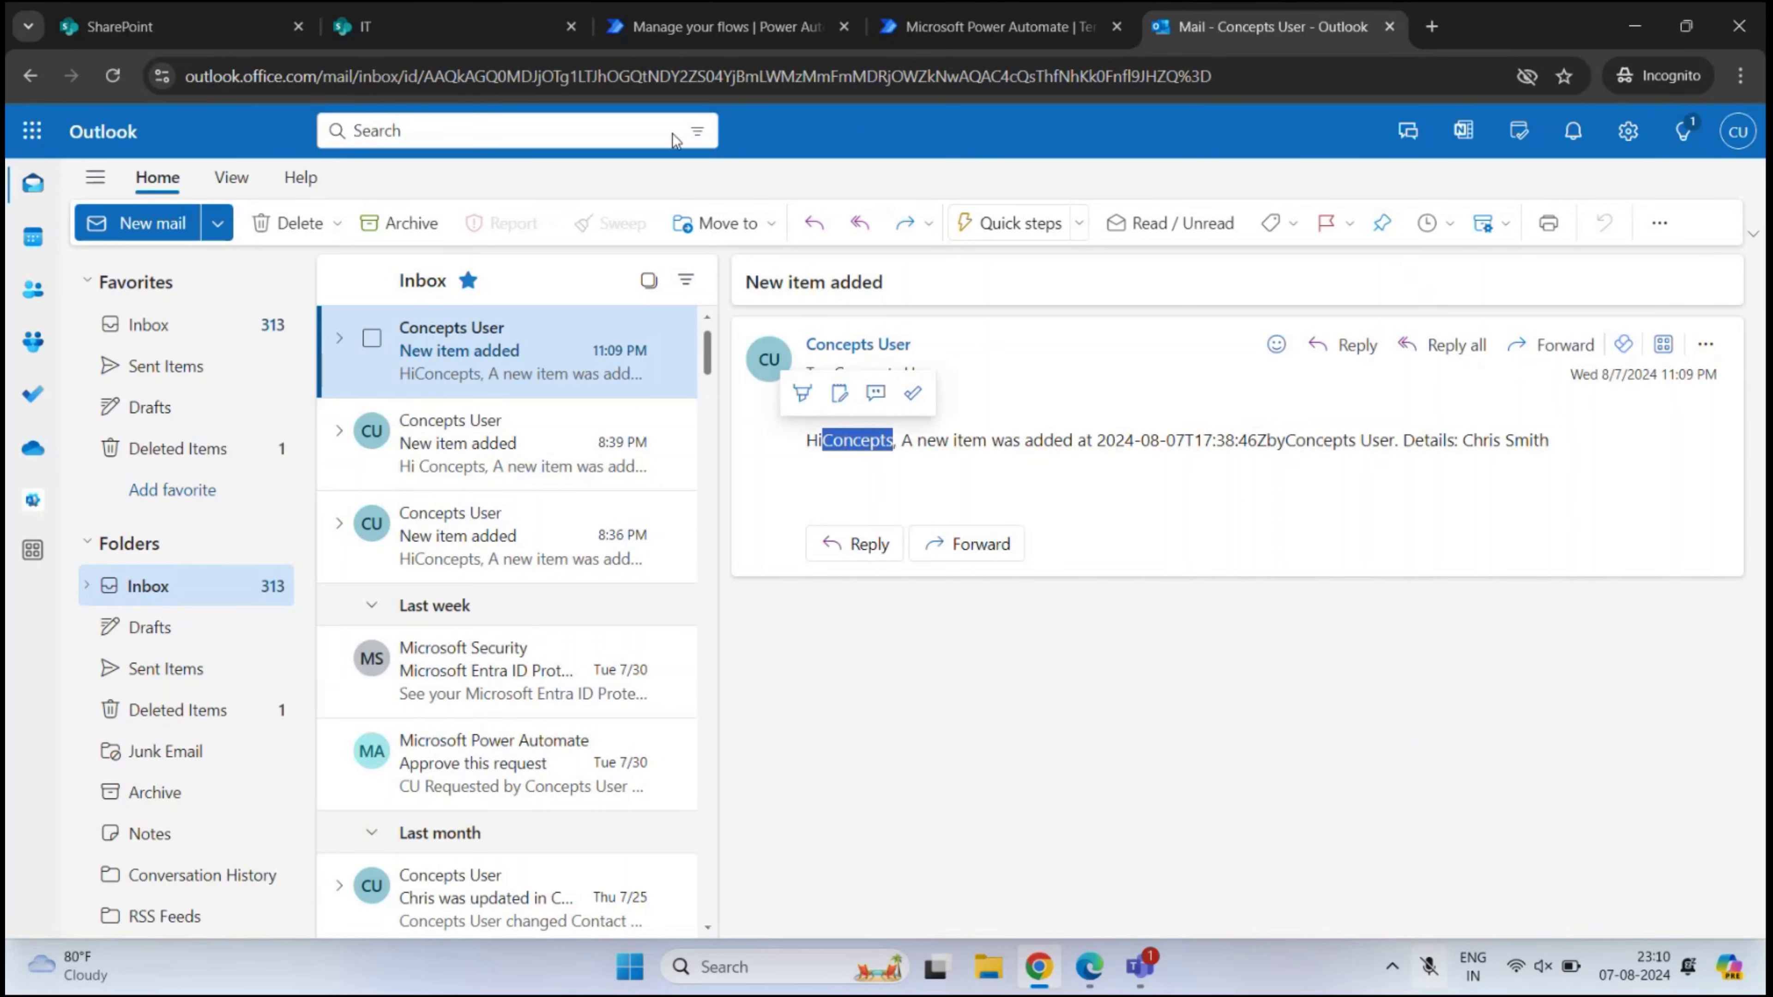
{"action": "left_click", "coordinate": [400, 29]}
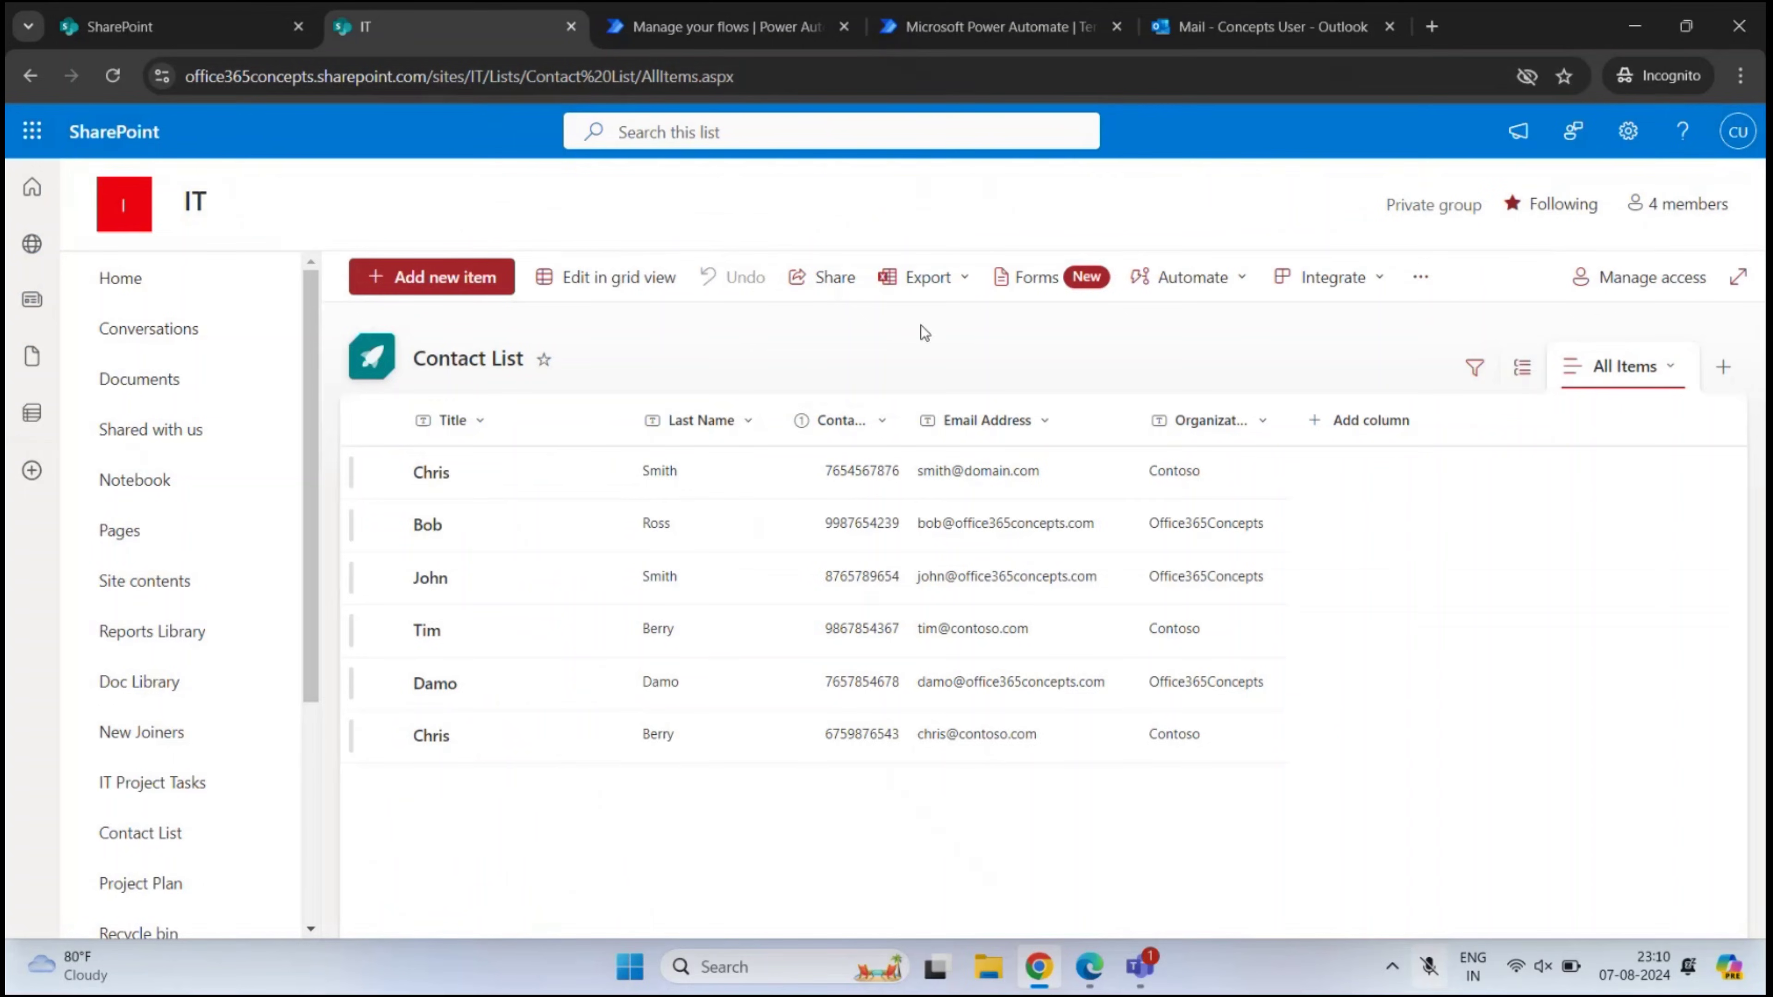
{"action": "left_click", "coordinate": [1241, 47]}
{"action": "left_click_drag", "start_coordinate": [901, 442], "coordinate": [1356, 443]}
{"action": "left_click", "coordinate": [1188, 453]}
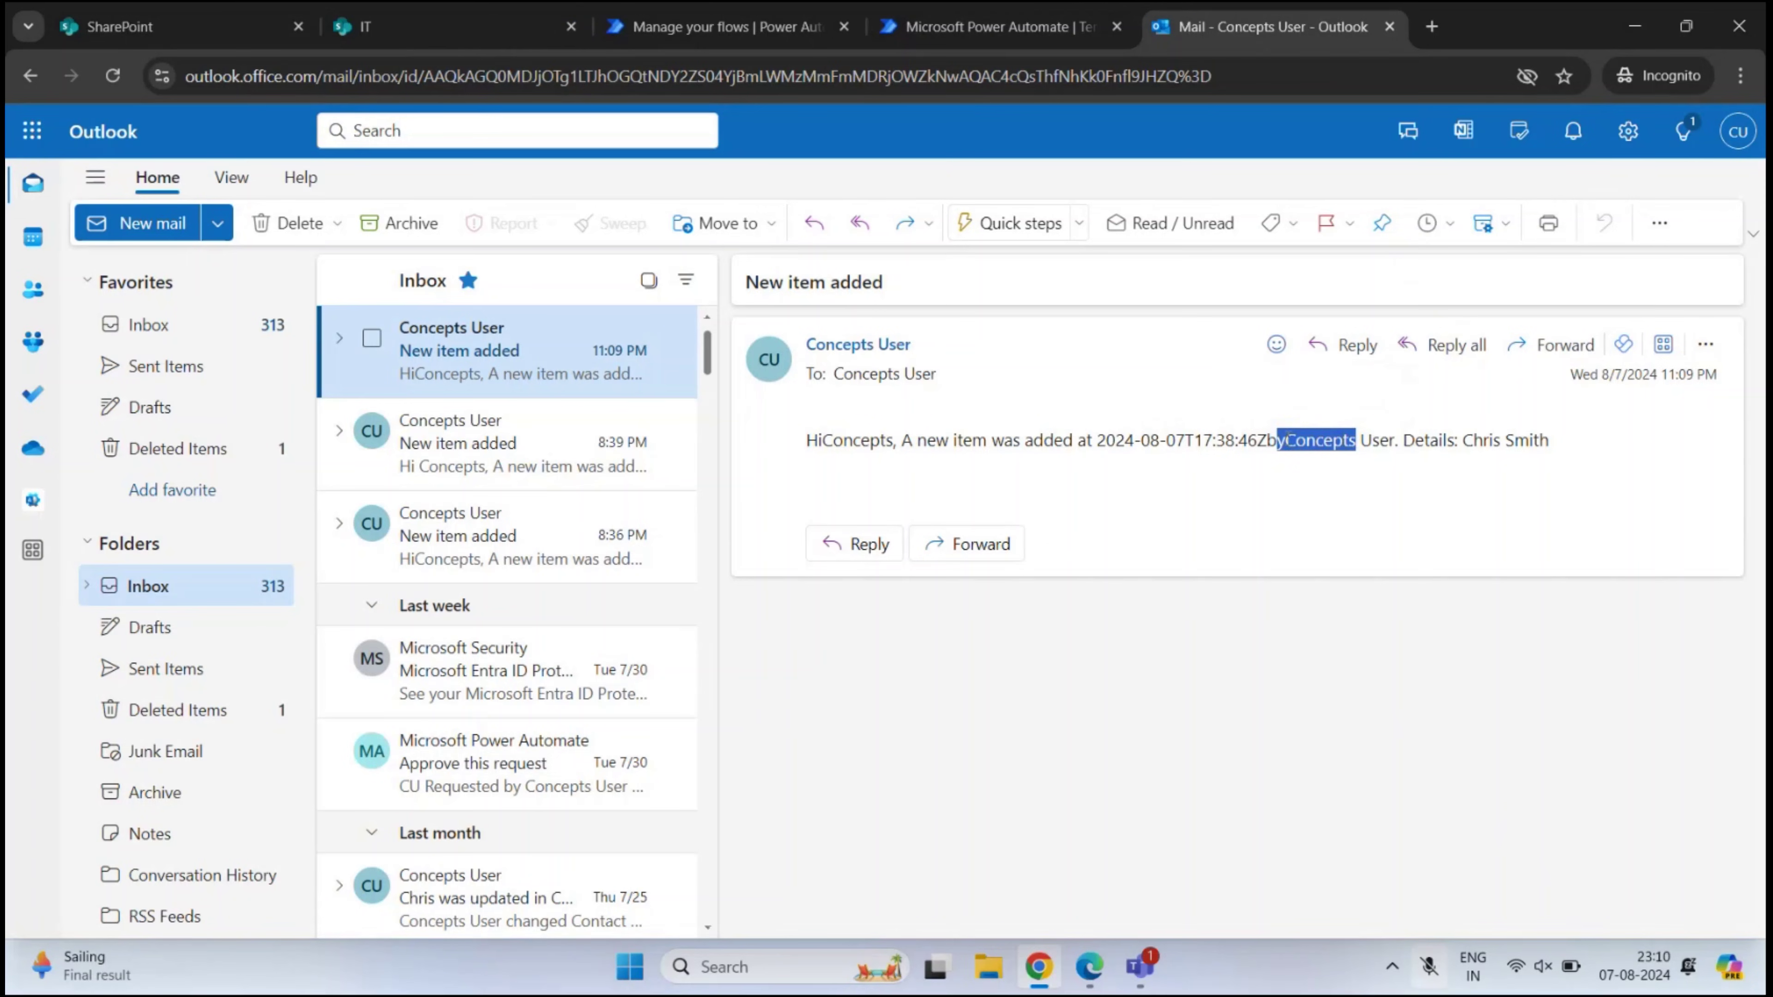
{"action": "left_click", "coordinate": [1311, 439]}
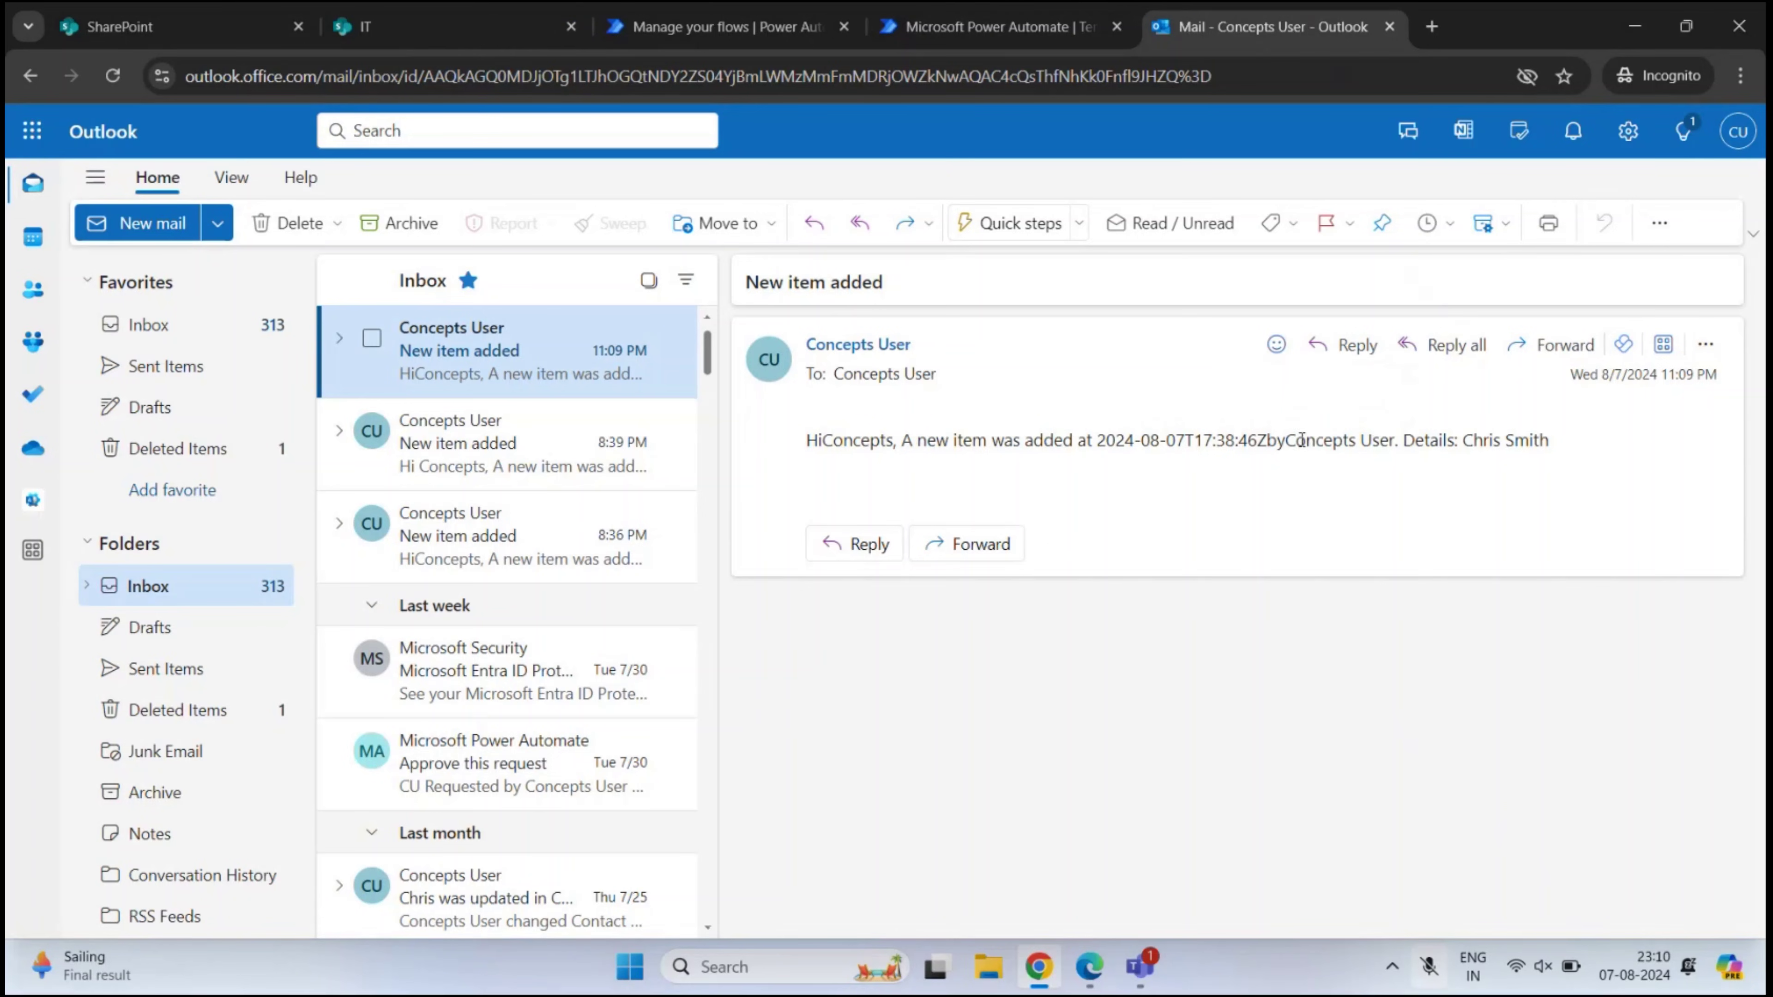
{"action": "left_click", "coordinate": [1398, 440]}
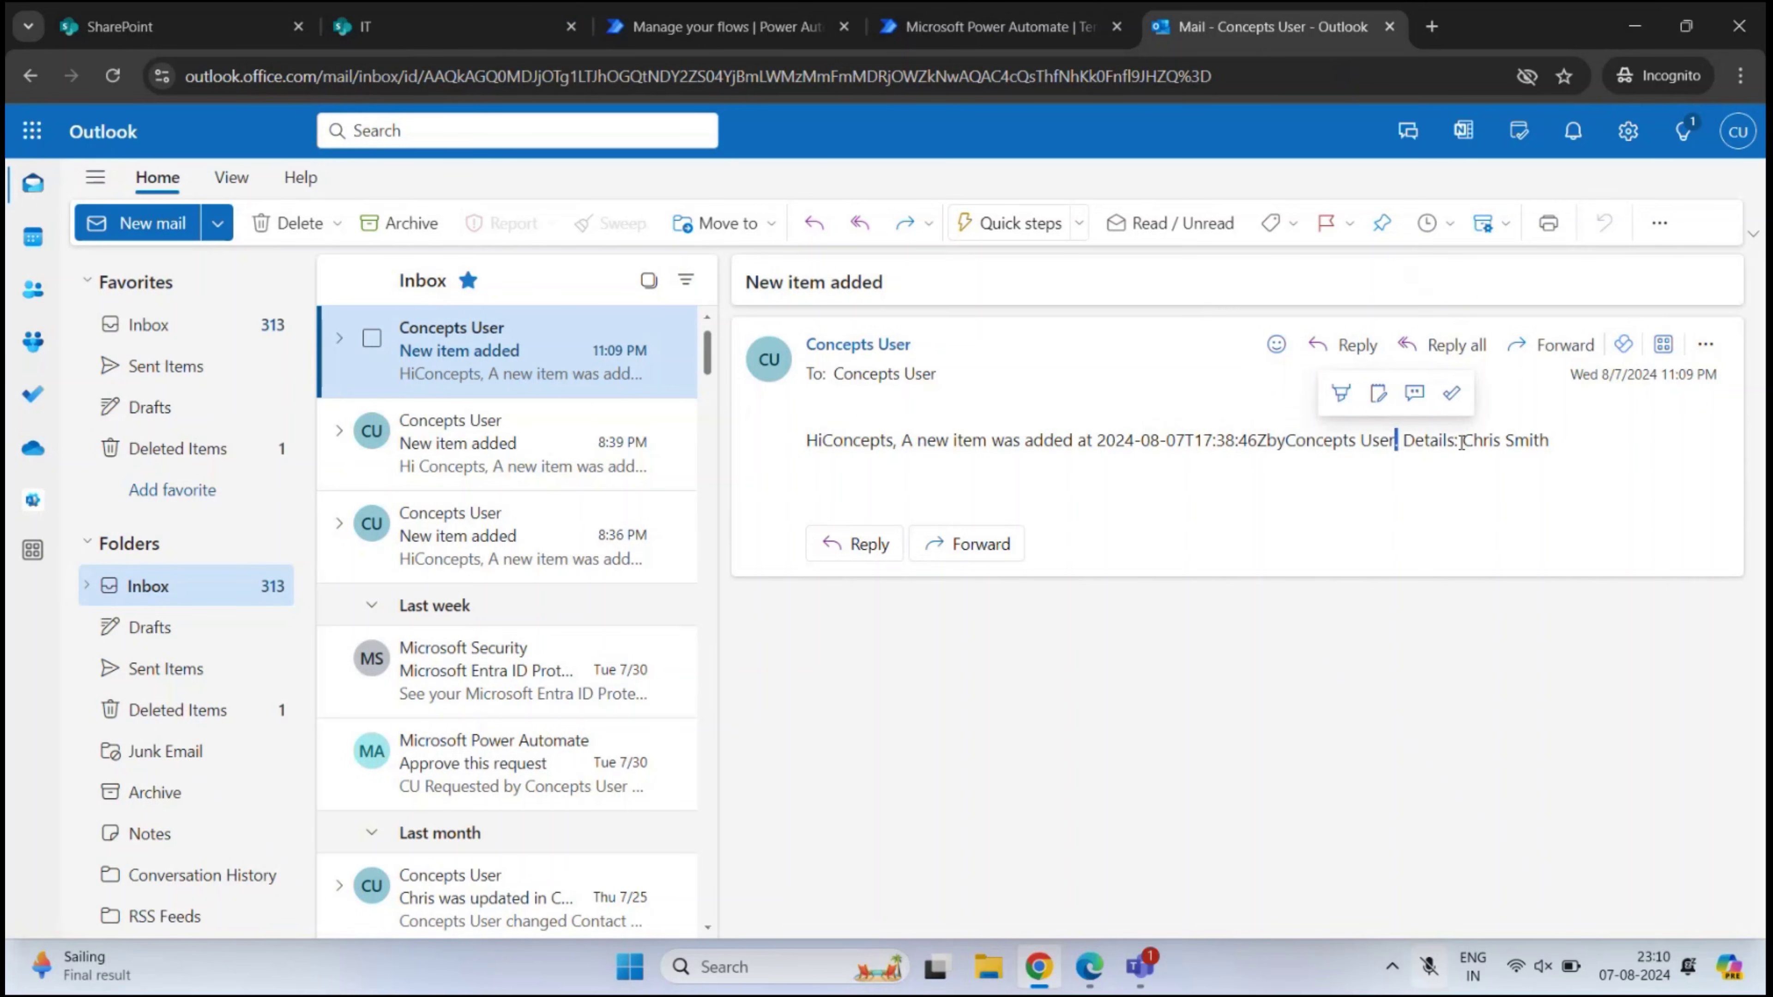
{"action": "double_click", "coordinate": [1438, 440]}
{"action": "double_click", "coordinate": [1461, 440]}
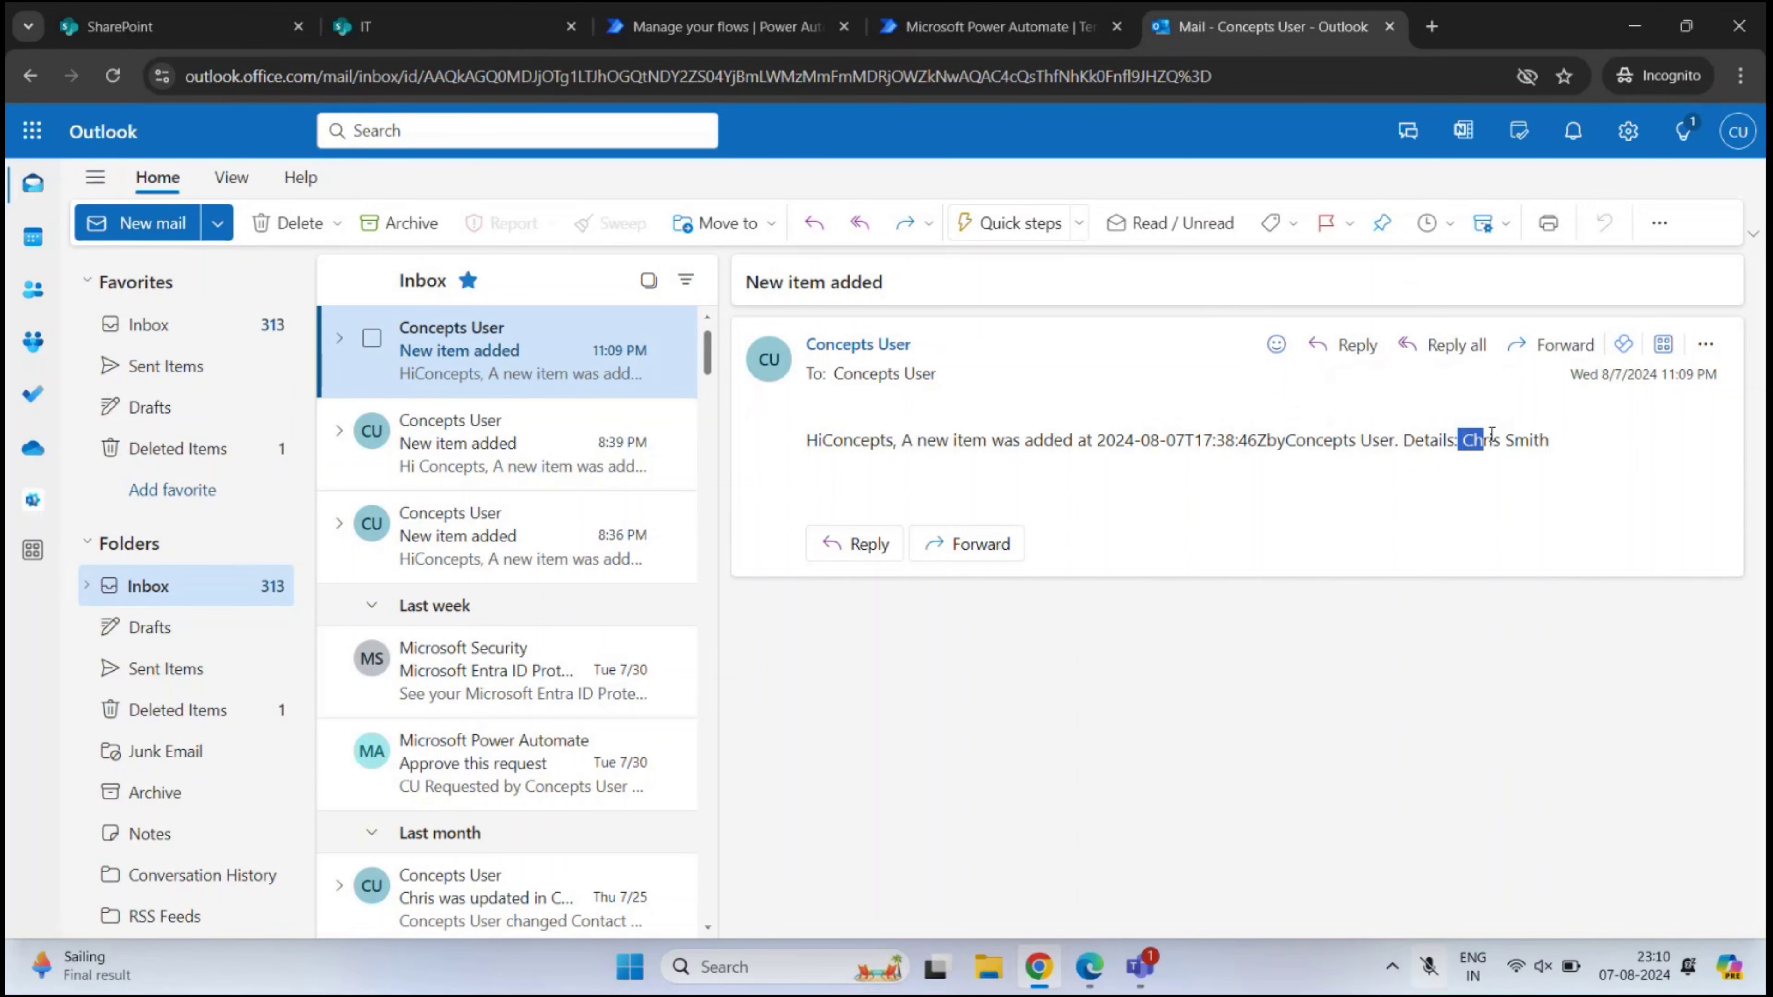
{"action": "double_click", "coordinate": [1536, 440]}
Switch to the flow's details page in Power Automate, check all runs in its 28-day run history, and open the latest run
{"action": "left_click", "coordinate": [419, 26]}
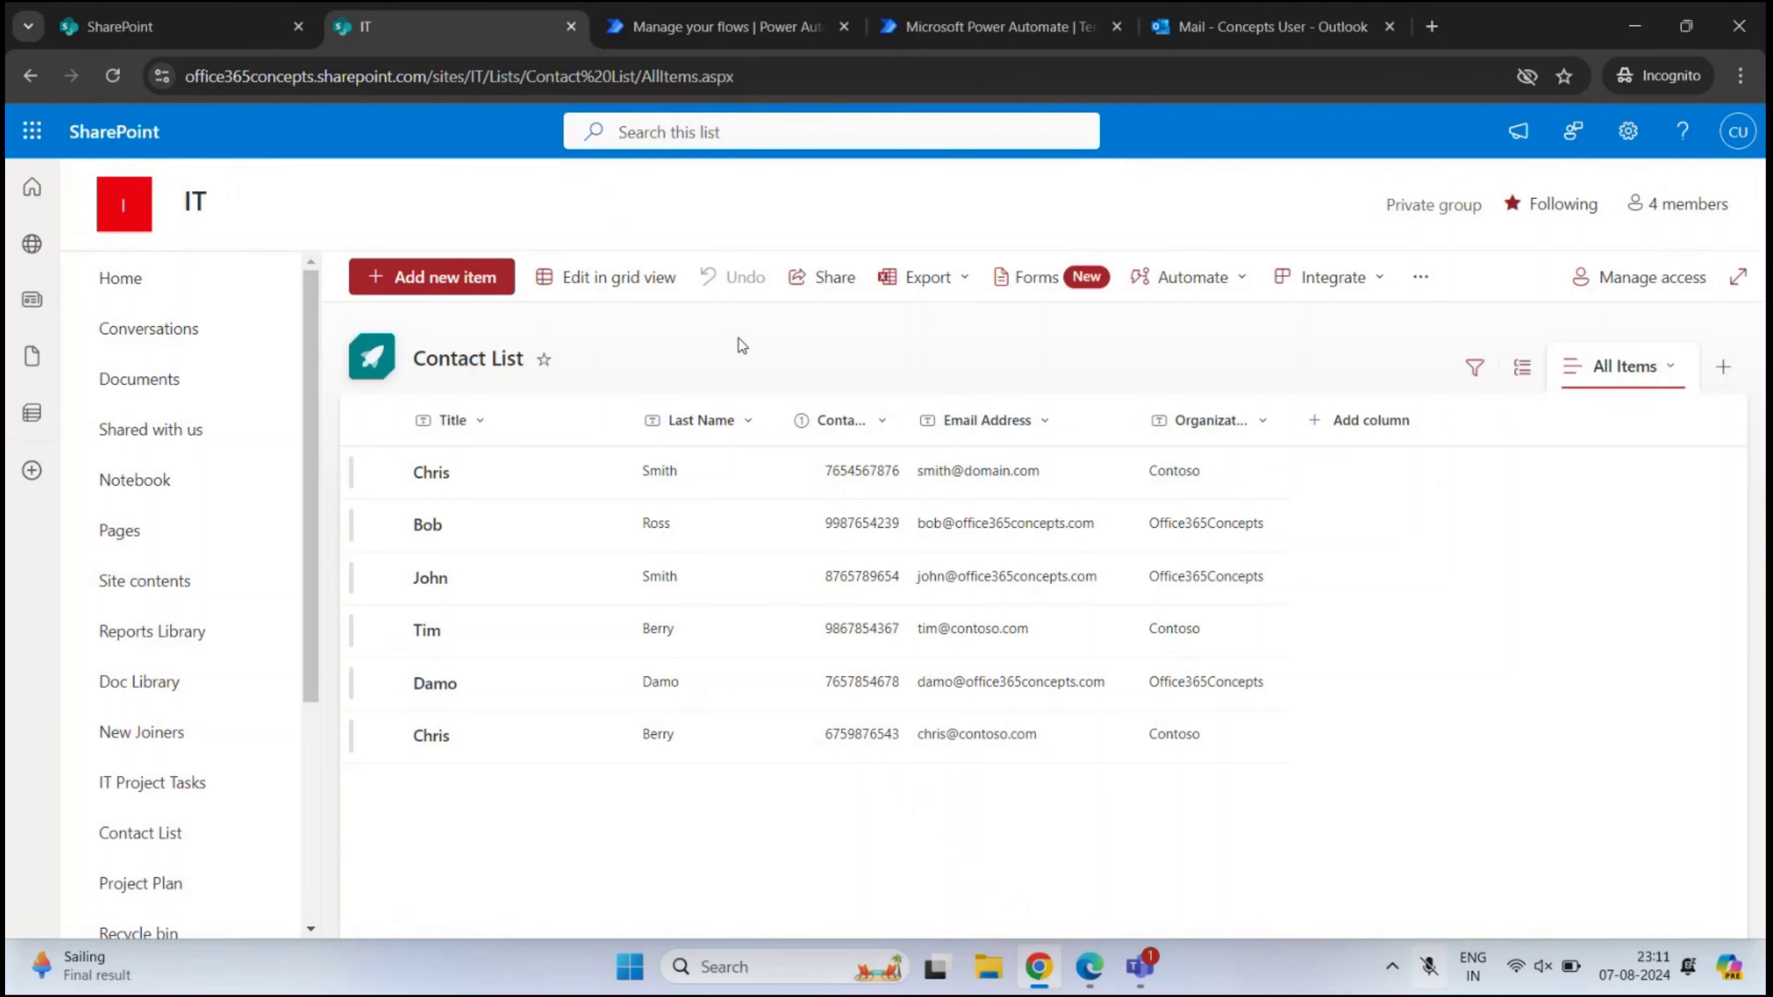
{"action": "left_click", "coordinate": [649, 28]}
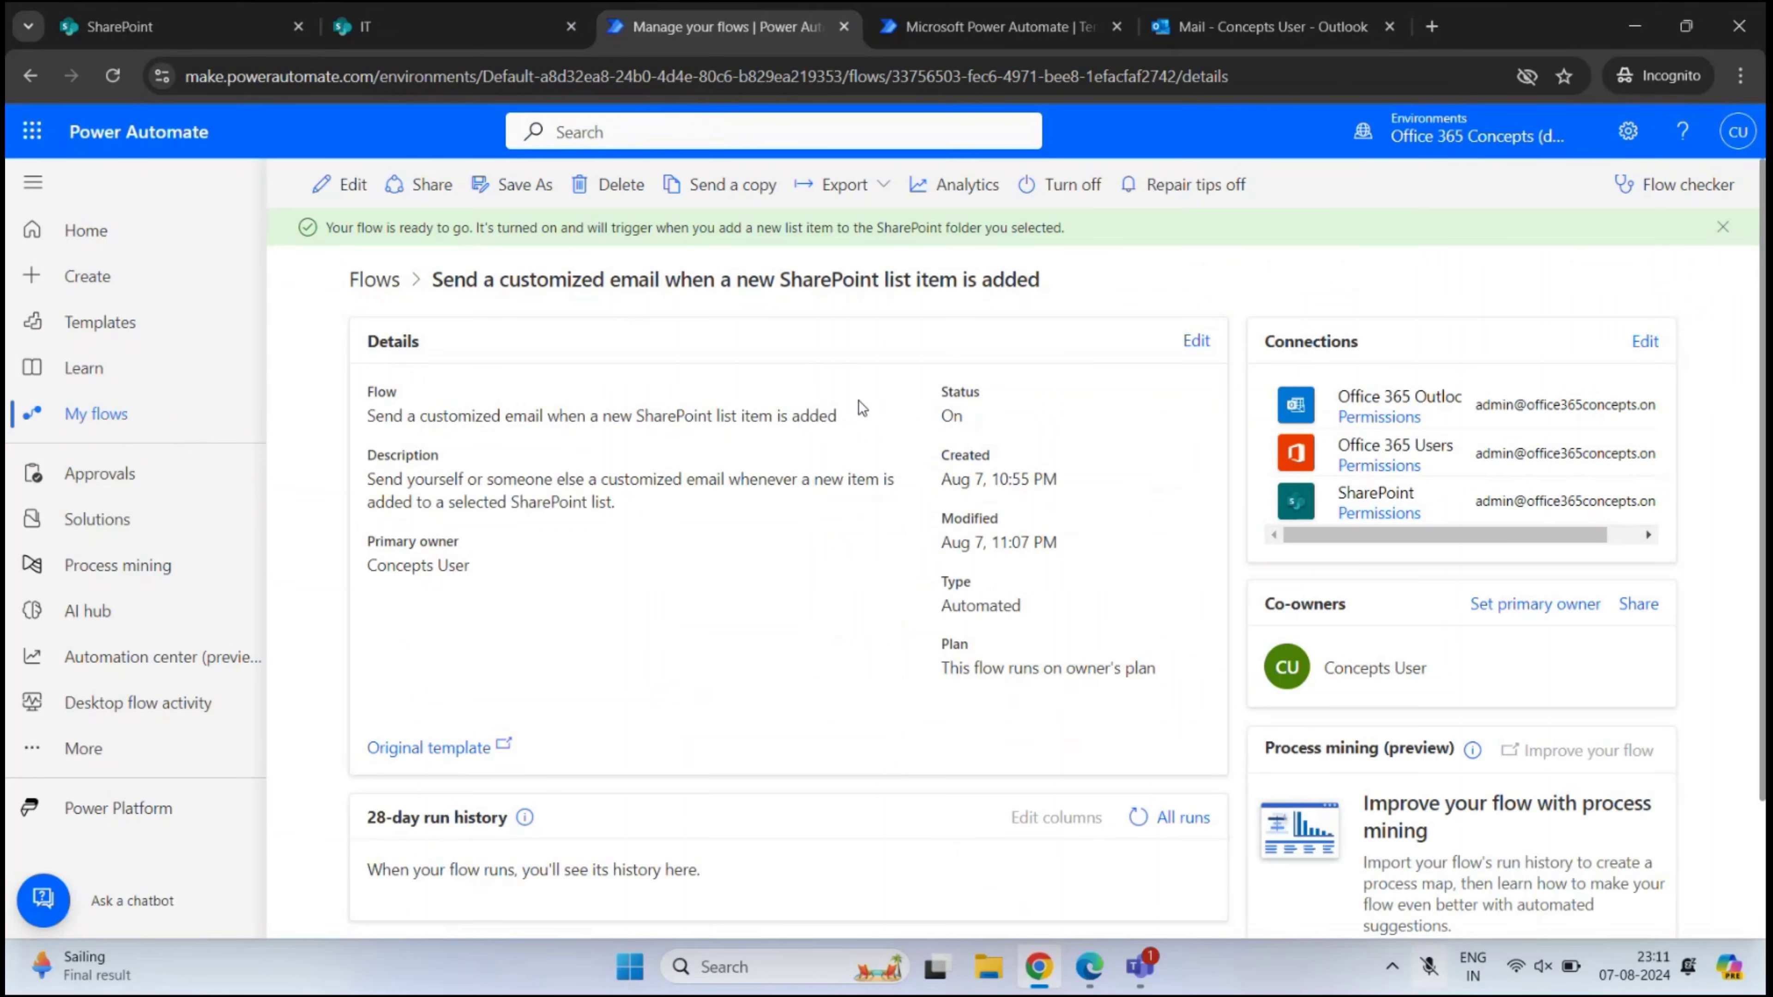
{"action": "scroll", "coordinate": [795, 453], "scroll_direction": "down", "scroll_amount": 2}
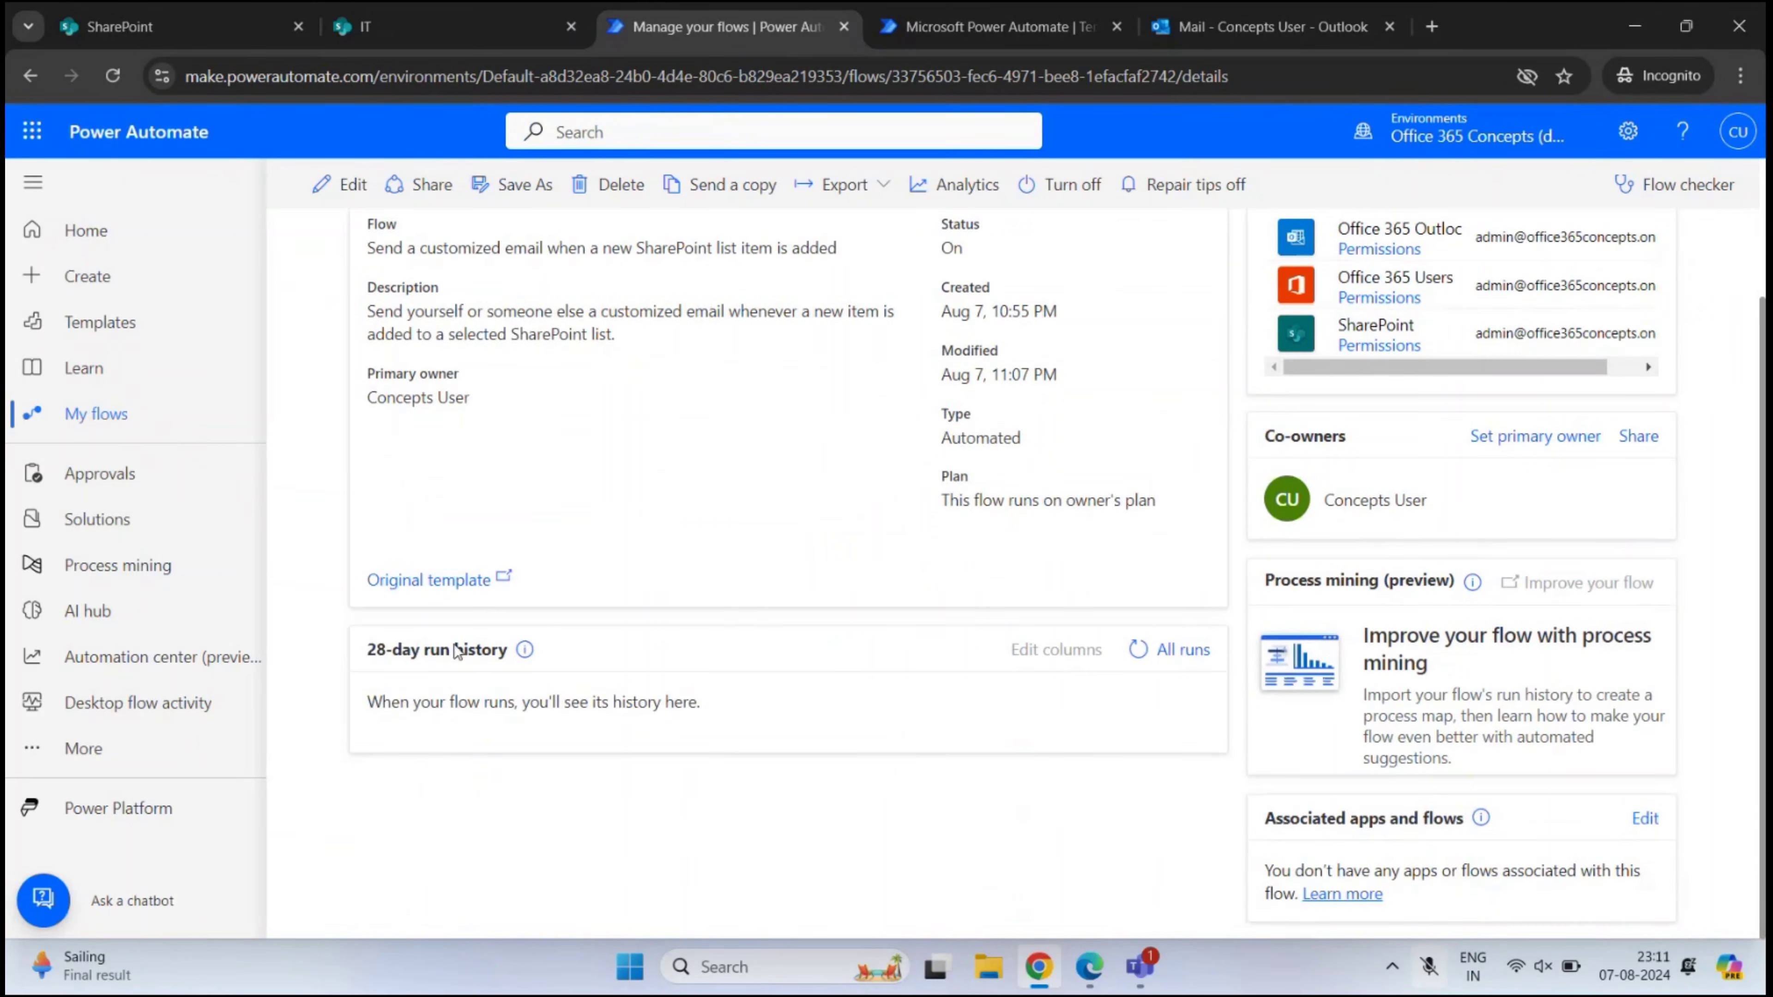
{"action": "left_click_drag", "start_coordinate": [361, 652], "coordinate": [510, 656]}
{"action": "left_click", "coordinate": [305, 657]}
{"action": "left_click", "coordinate": [1173, 664]}
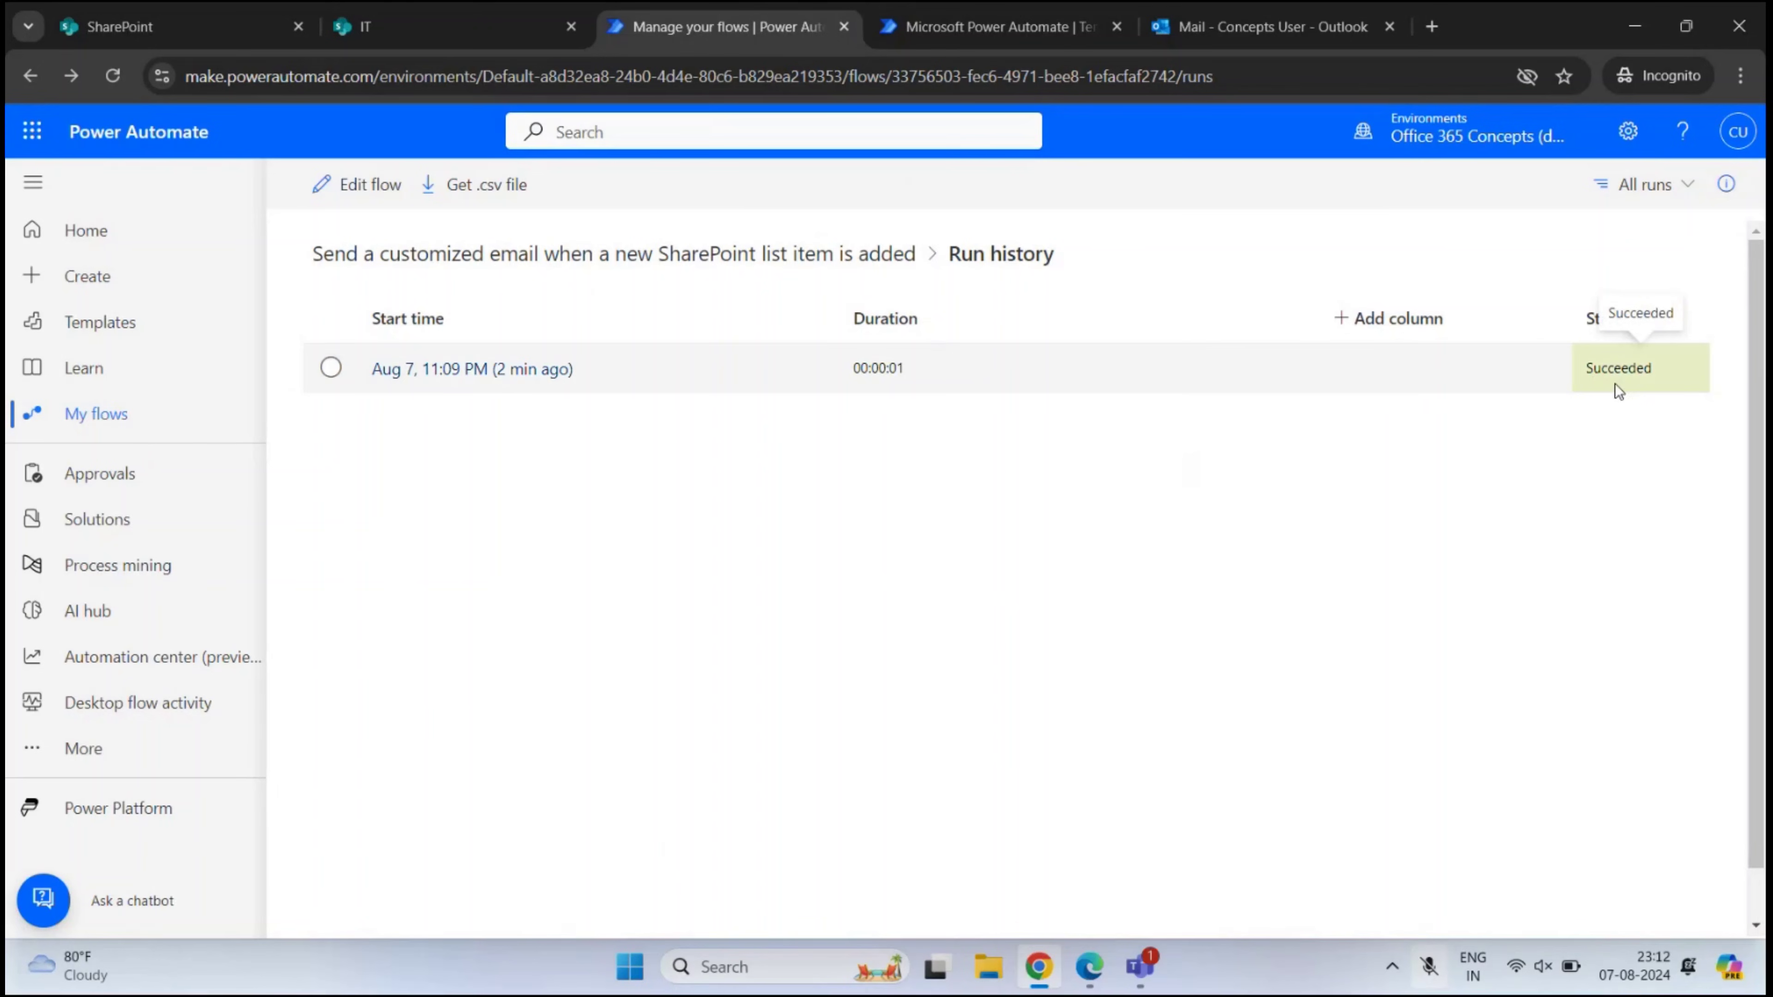
{"action": "left_click", "coordinate": [485, 371]}
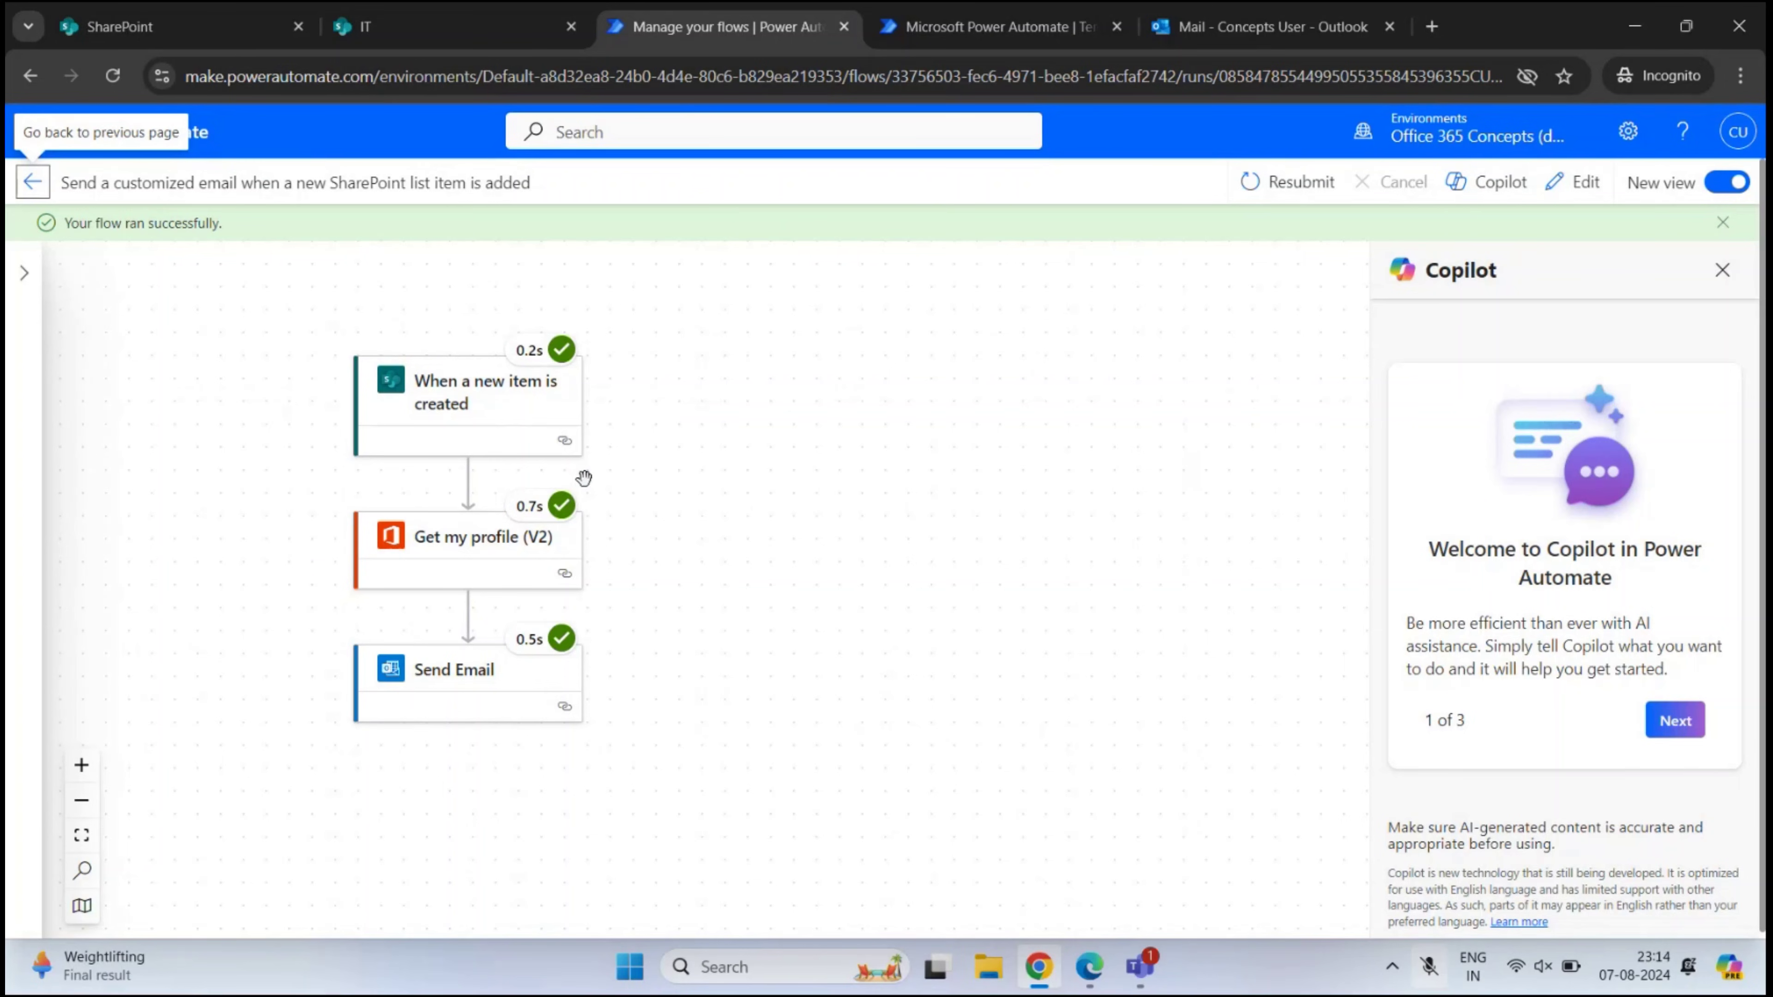
Switch to the SharePoint Contact List and start a new rule that notifies someone when data in a column changes
{"action": "left_click", "coordinate": [436, 23]}
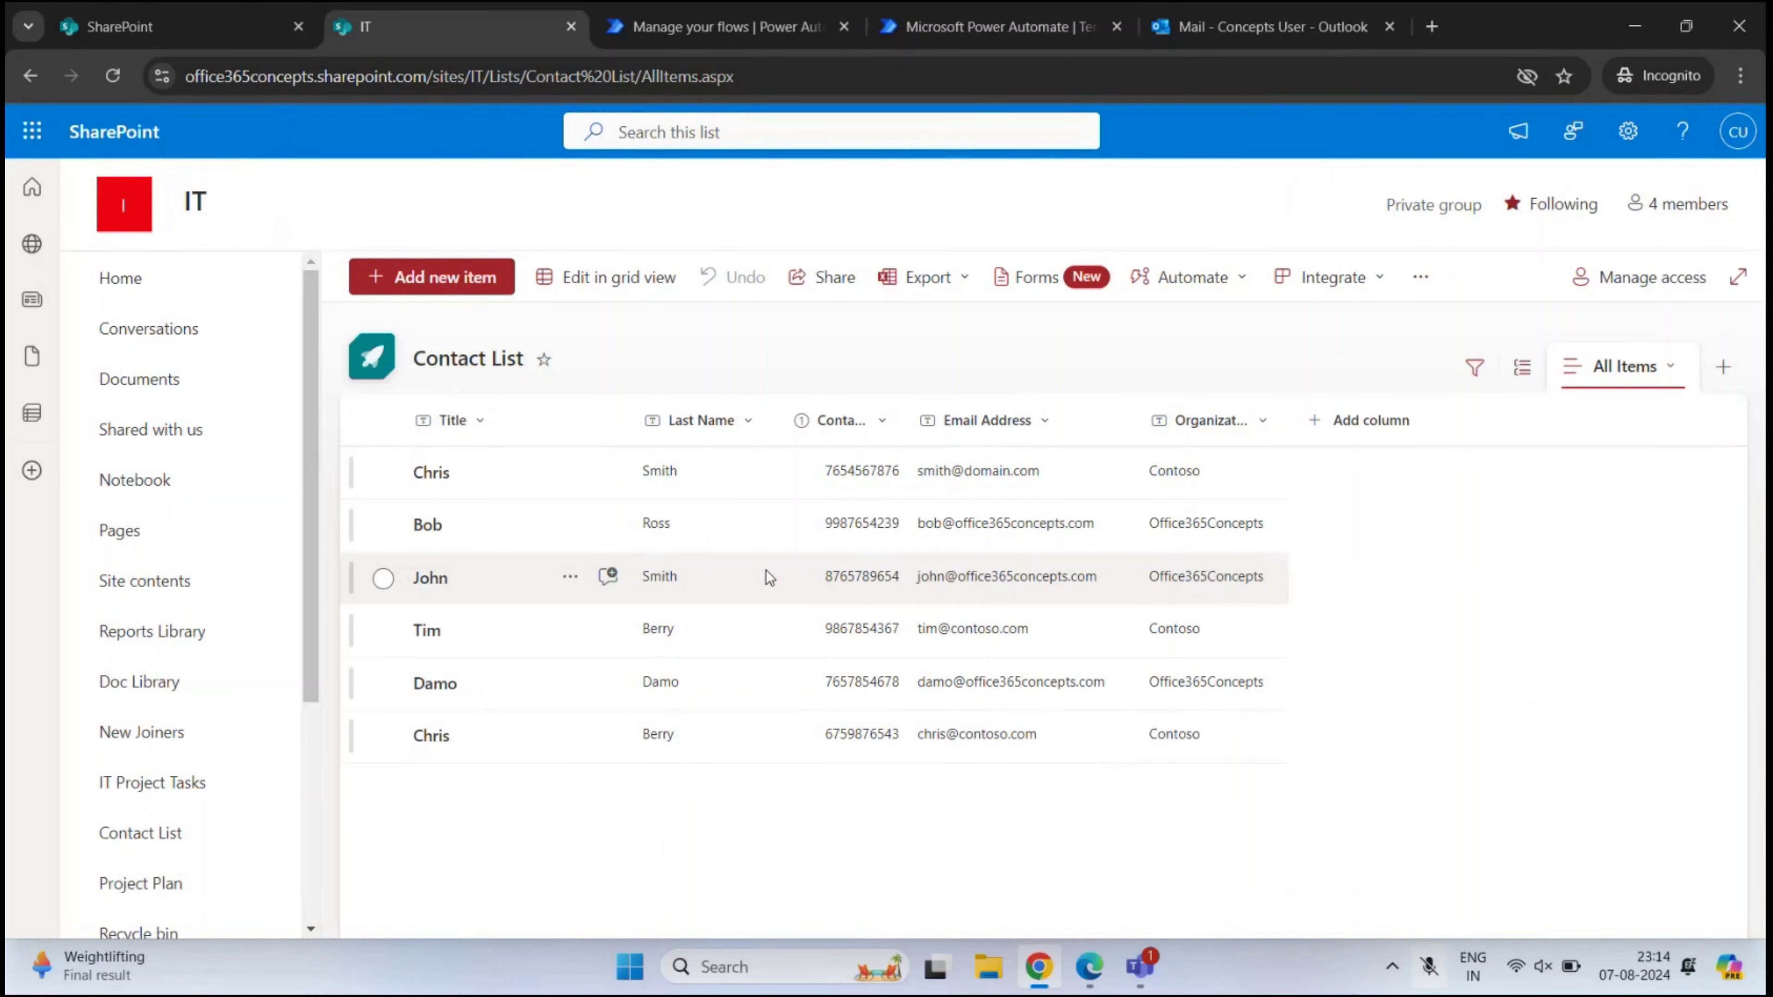
{"action": "left_click", "coordinate": [1151, 278]}
{"action": "mouse_move", "coordinate": [1148, 325]}
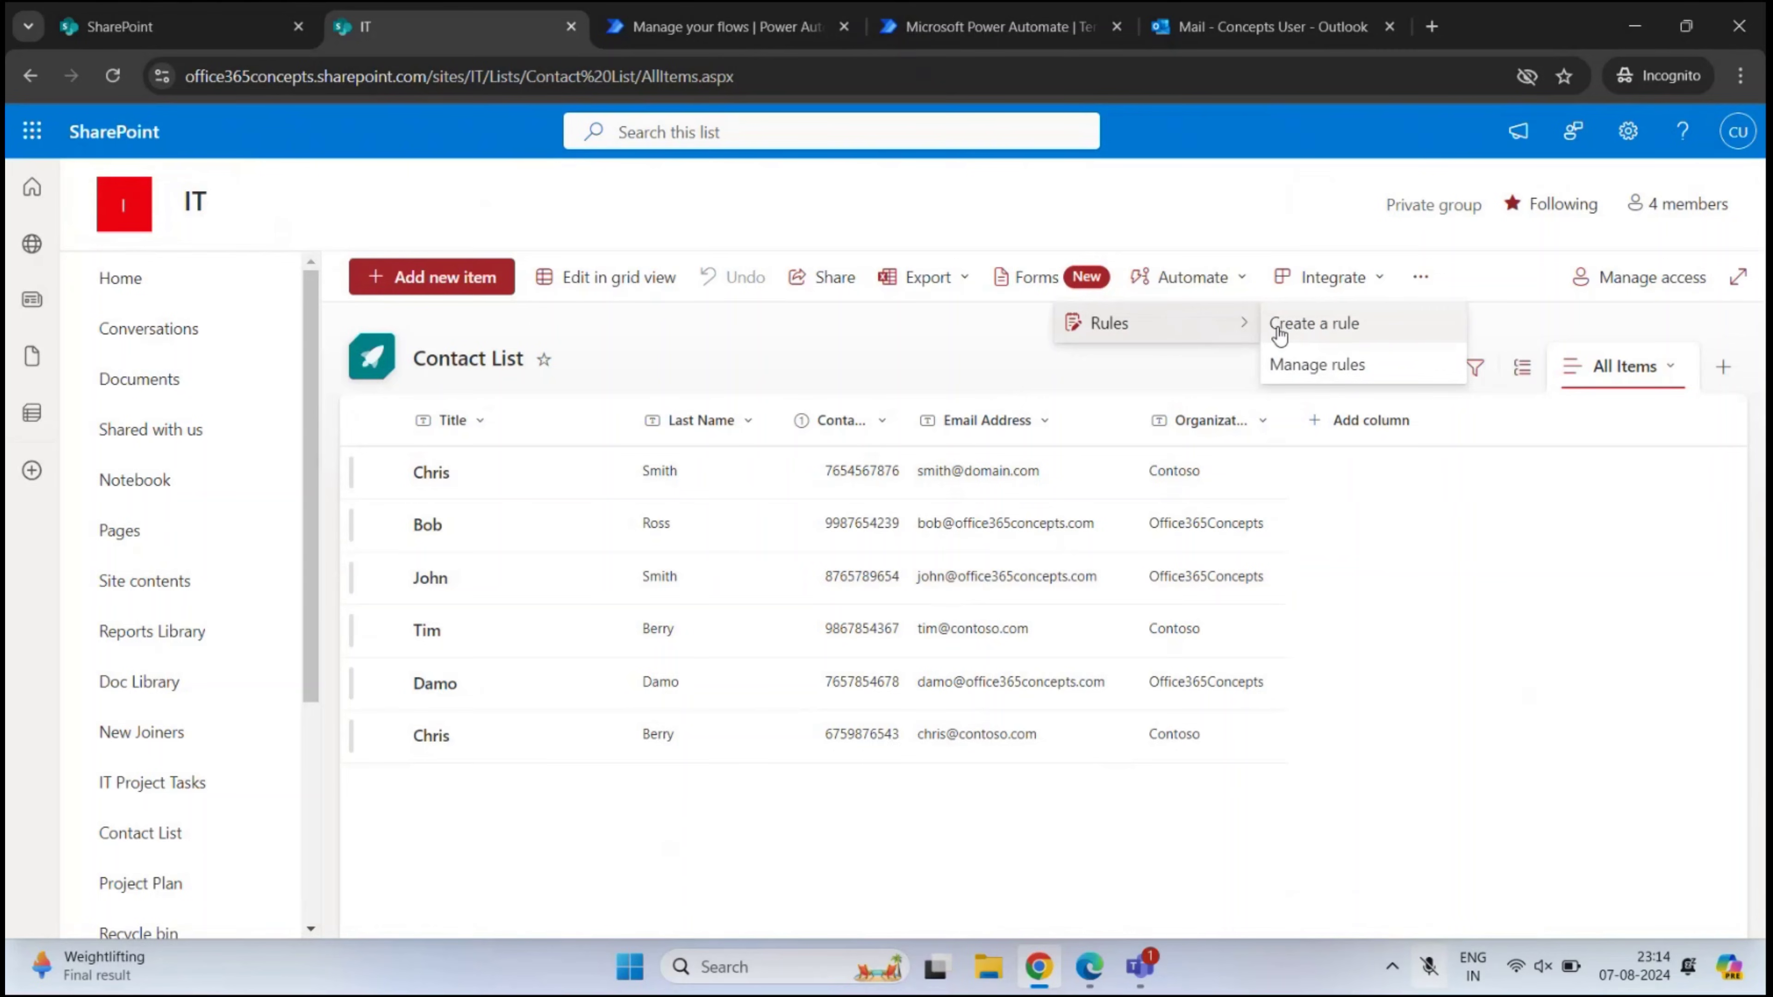
{"action": "left_click", "coordinate": [1387, 327]}
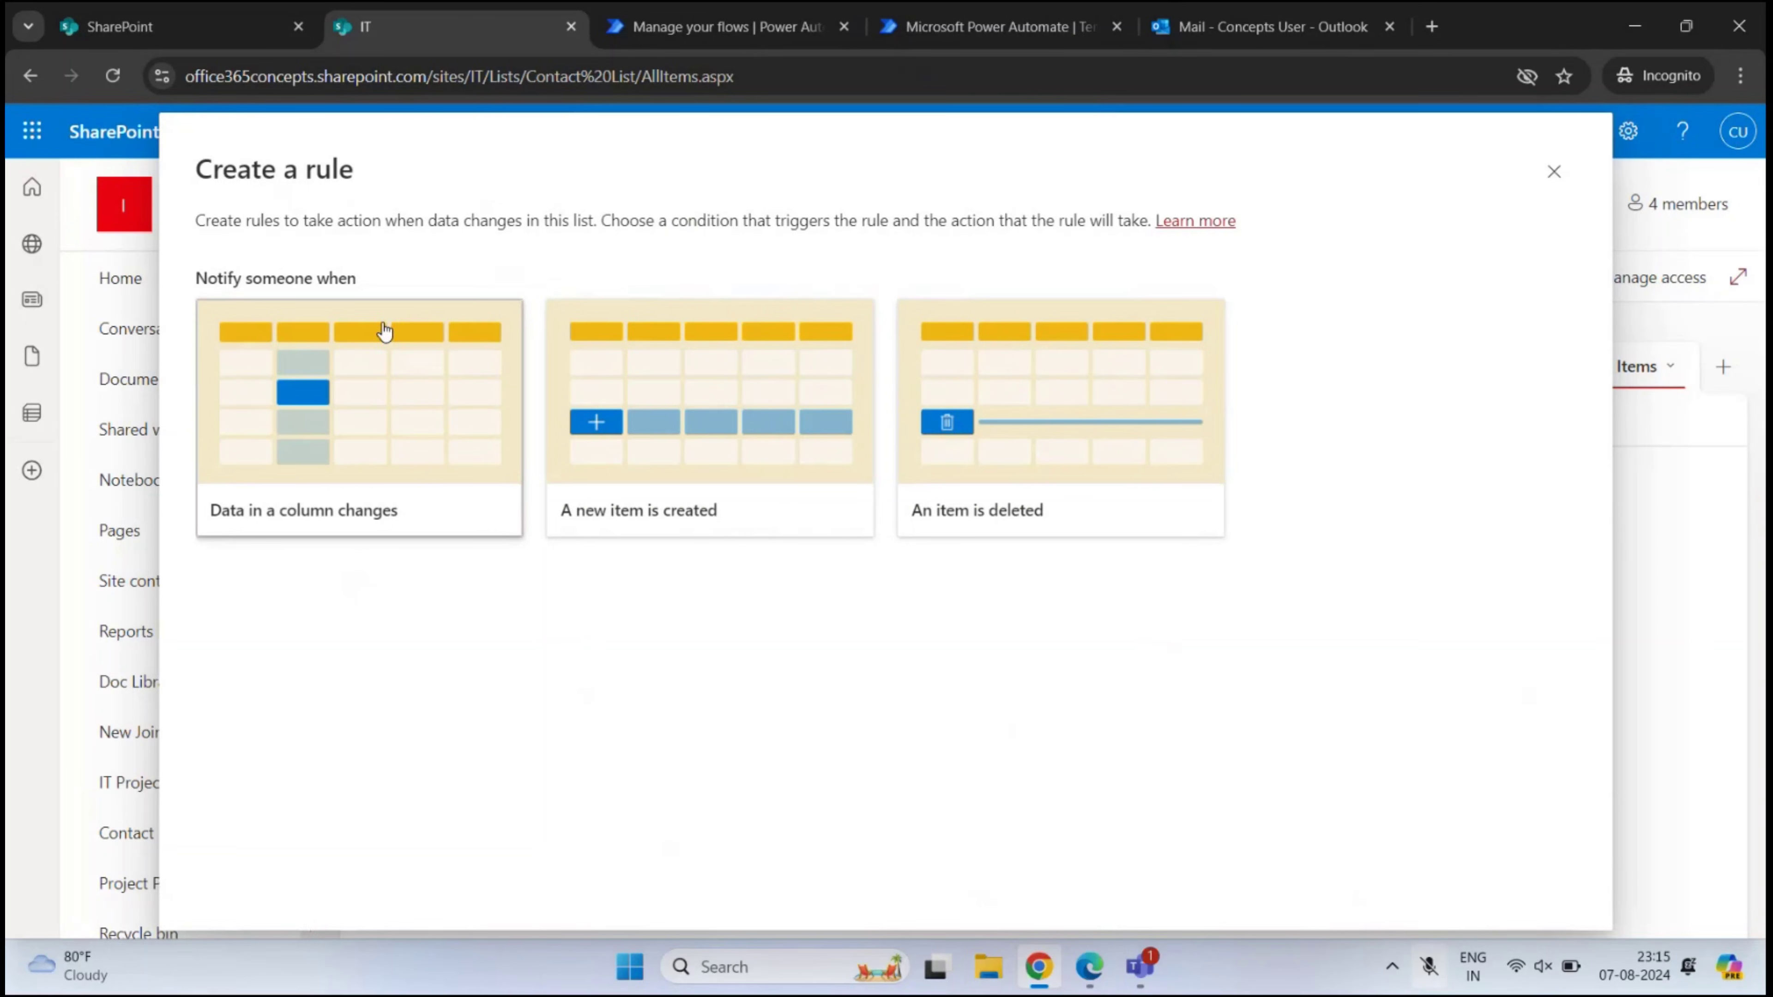
{"action": "left_click", "coordinate": [304, 329]}
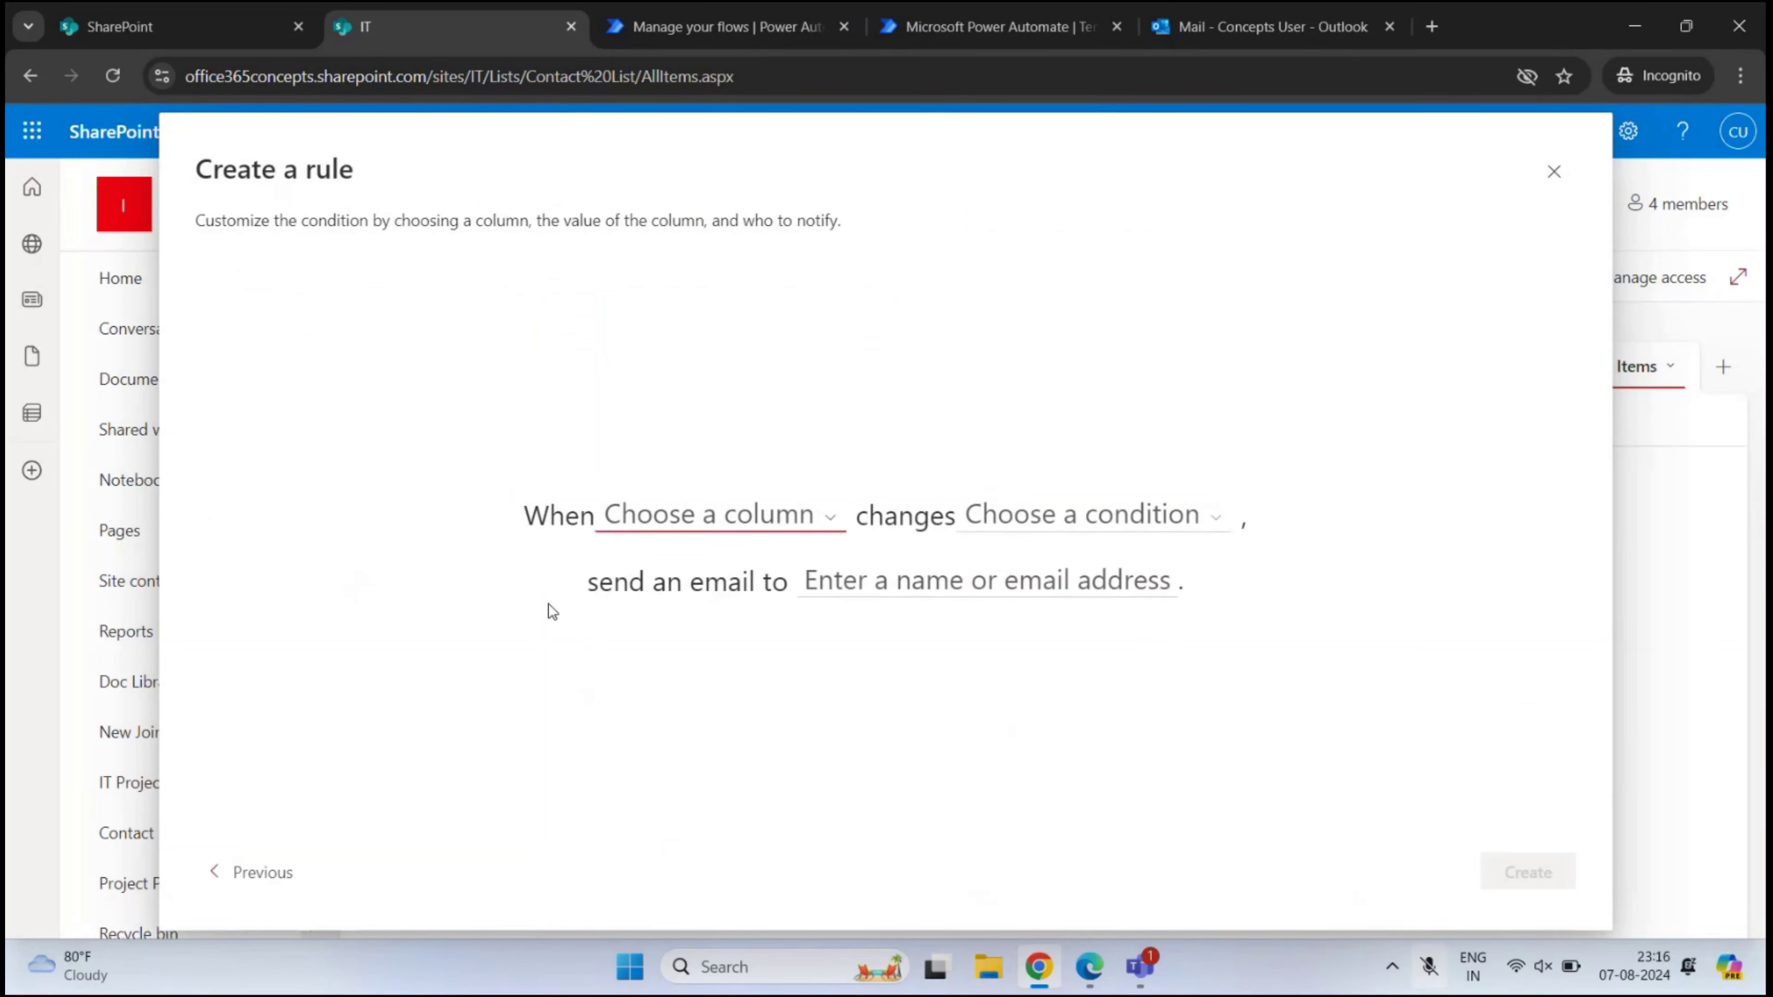
Set the rule to trigger when the Contact Number column changes to anything
{"action": "left_click", "coordinate": [685, 529]}
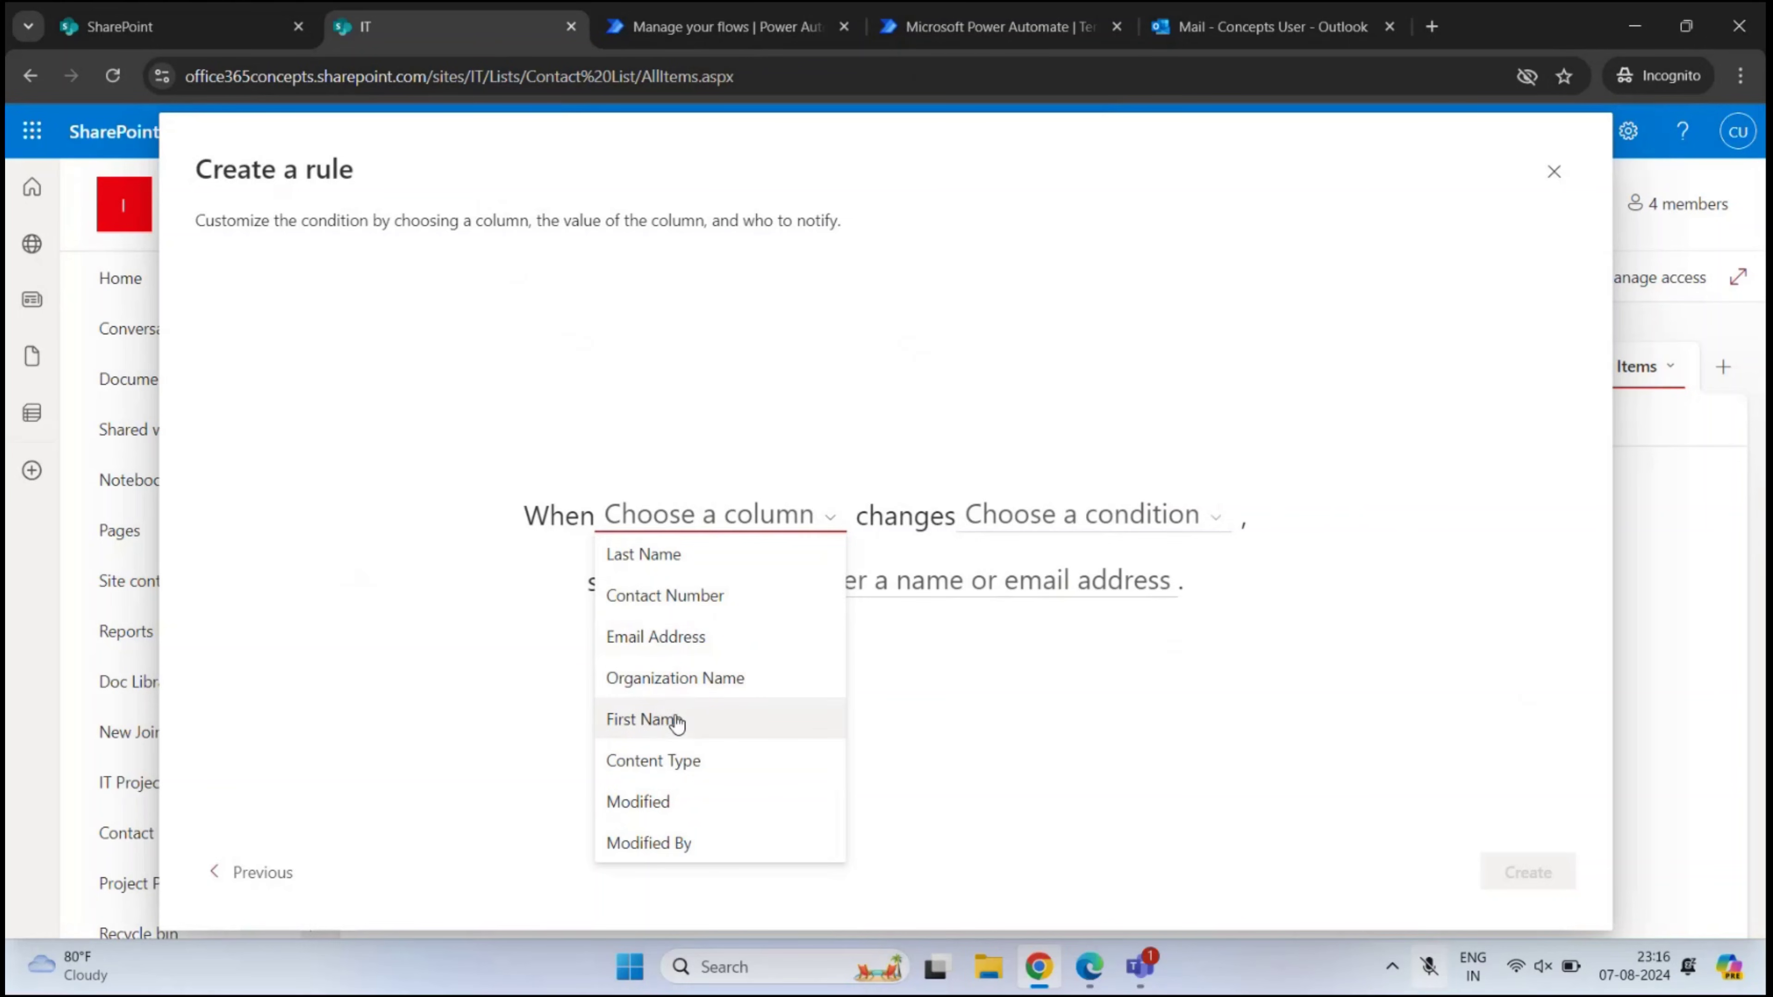
{"action": "left_click", "coordinate": [738, 604]}
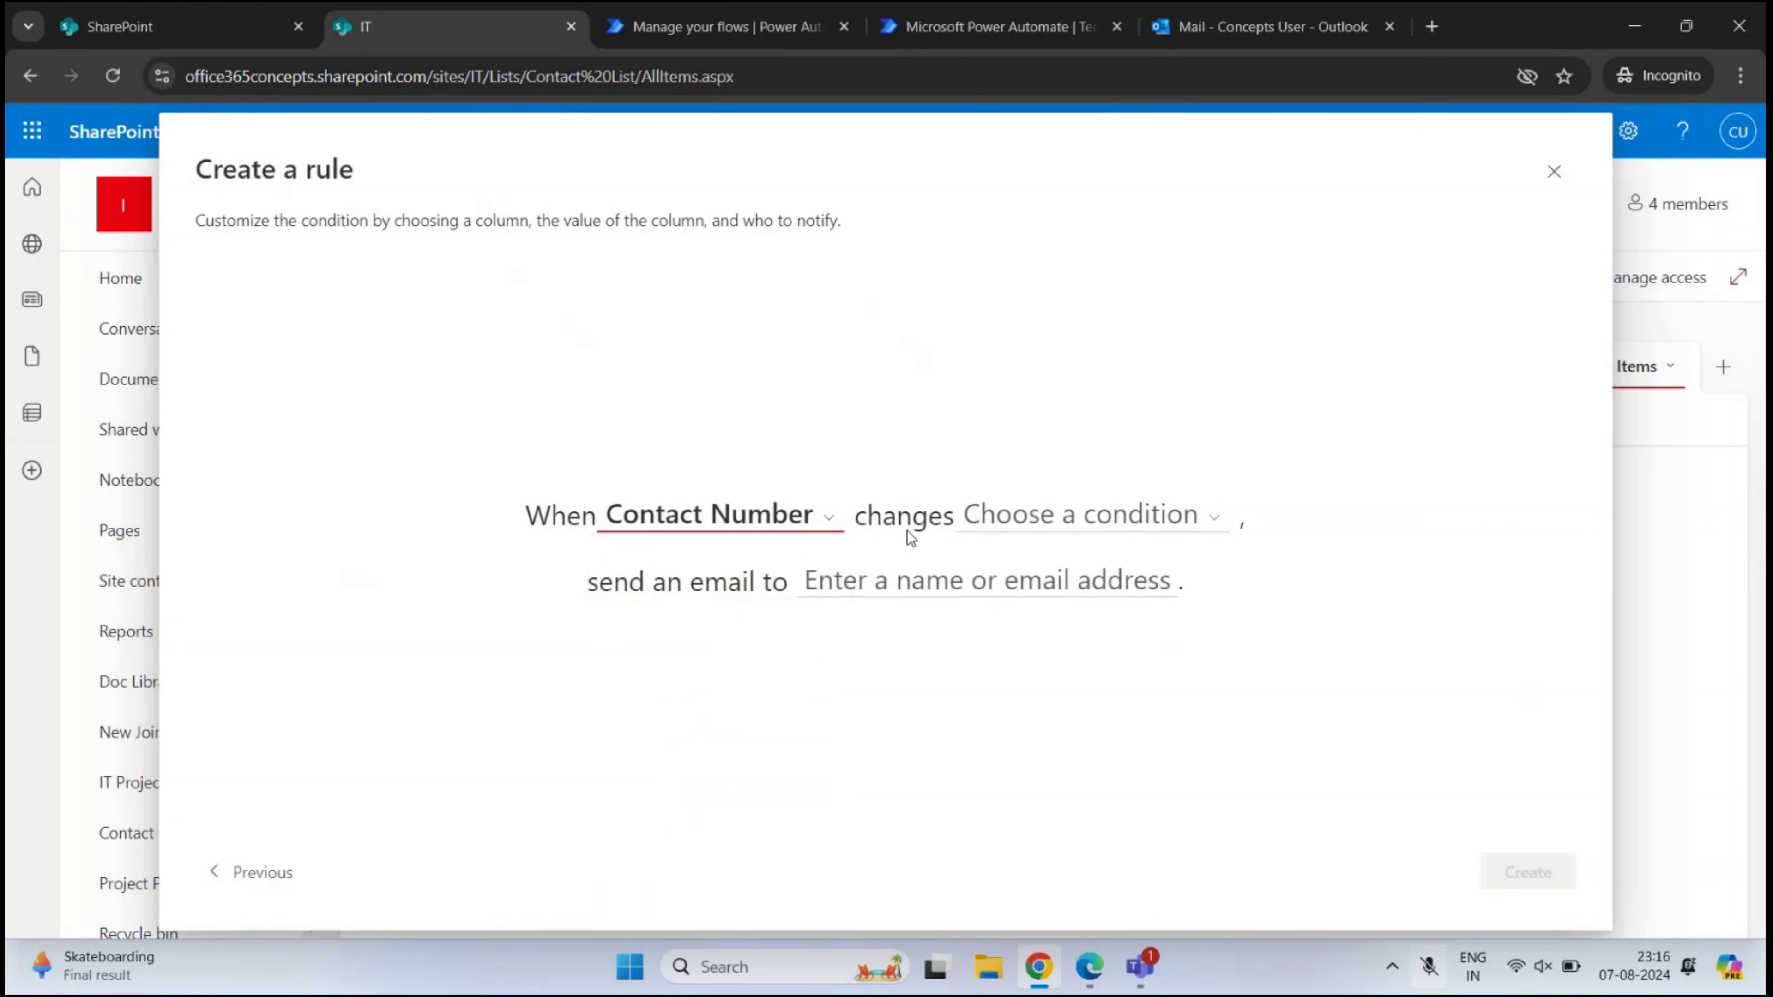
{"action": "left_click", "coordinate": [1112, 531]}
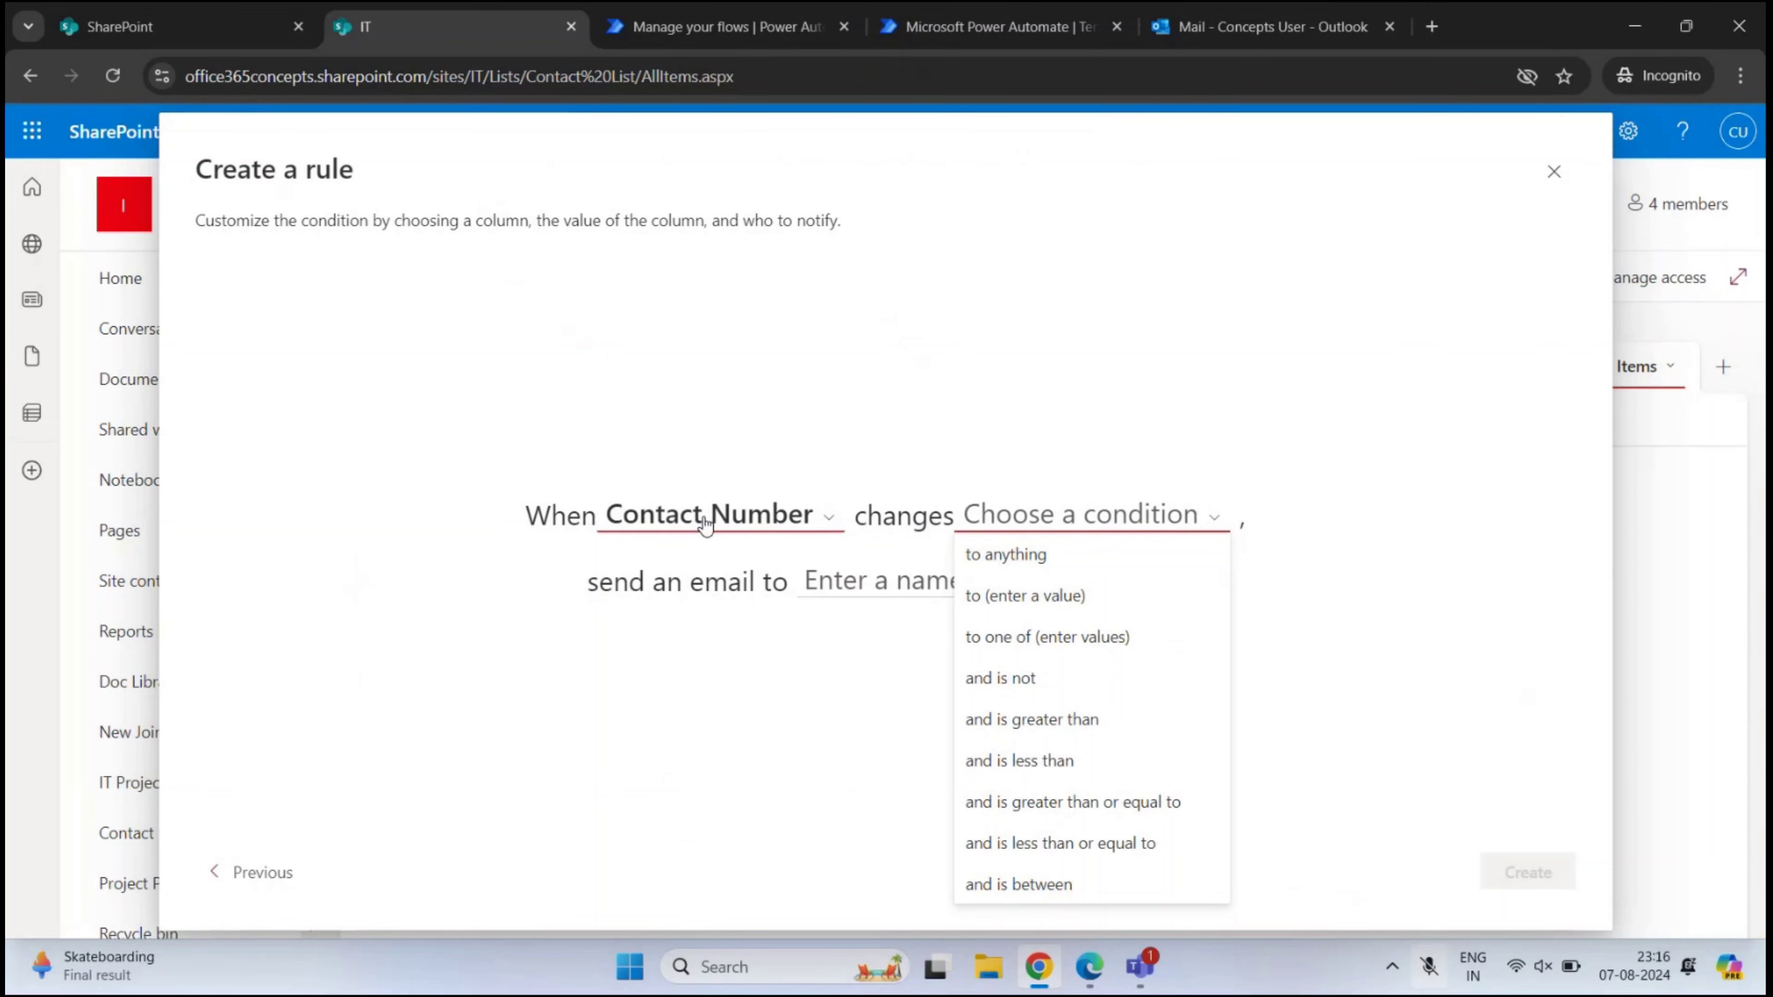
{"action": "left_click", "coordinate": [1044, 556]}
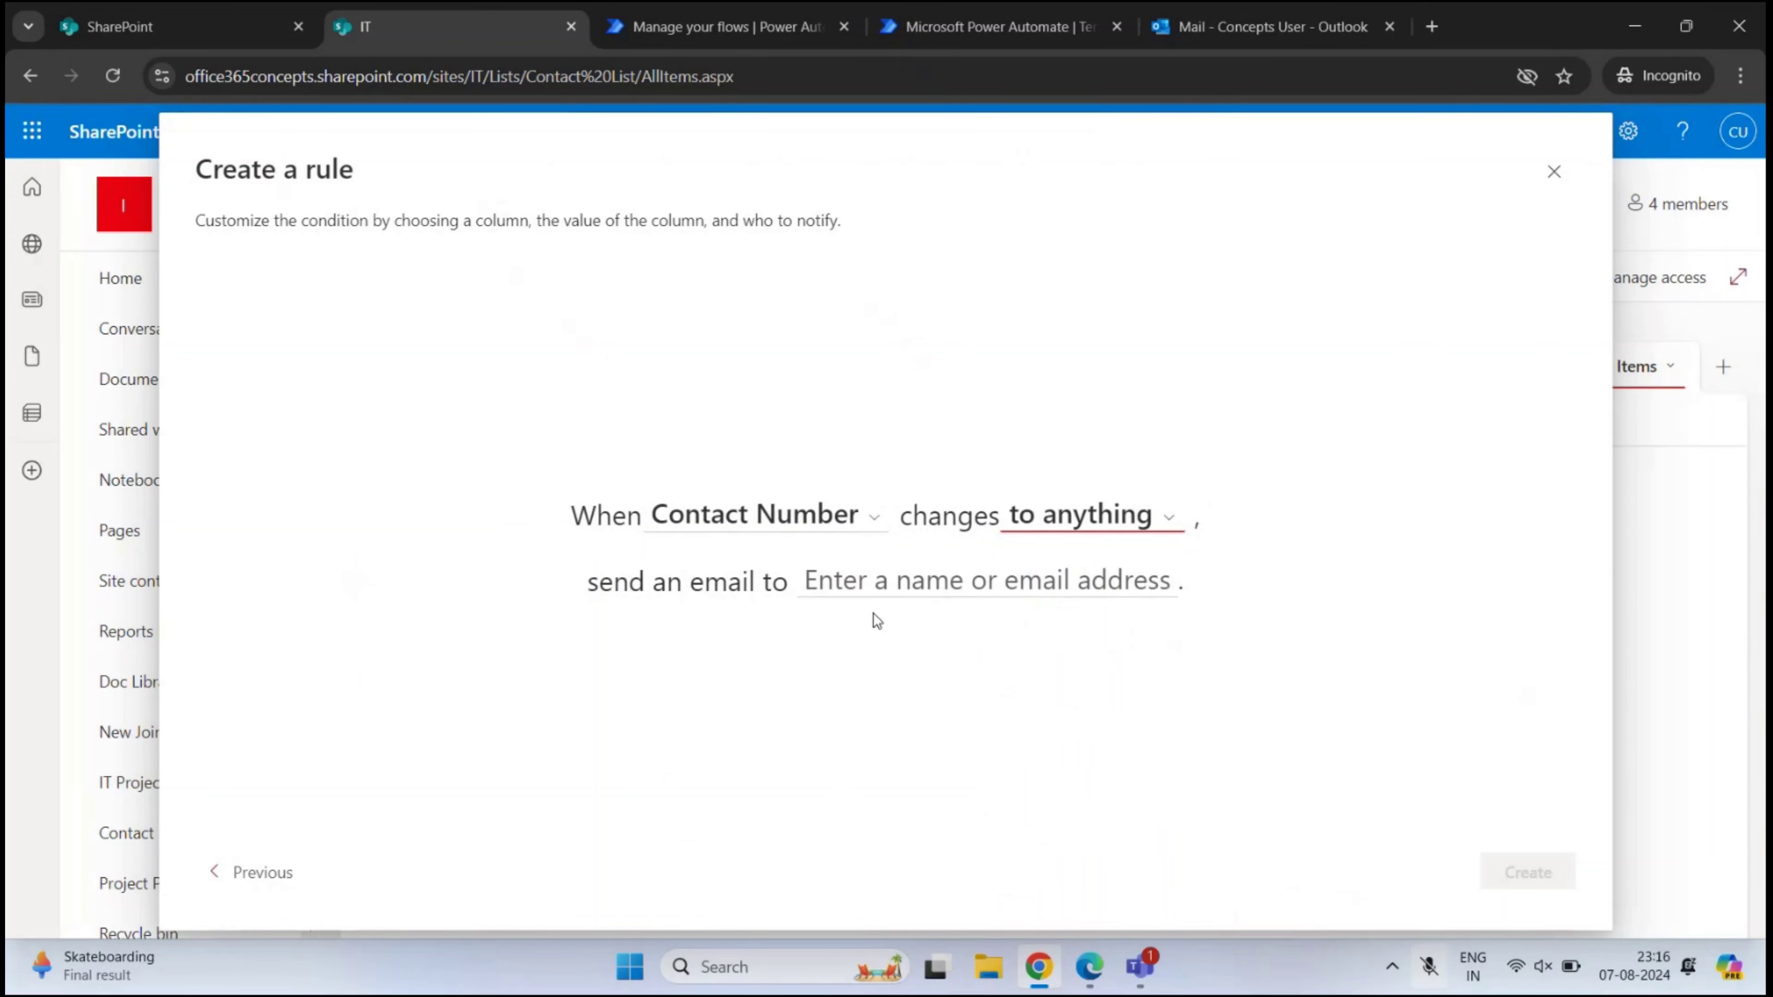
Try the rule condition of changing to the specific value 12345, and return the condition to "to anything"
{"action": "left_click", "coordinate": [1090, 532]}
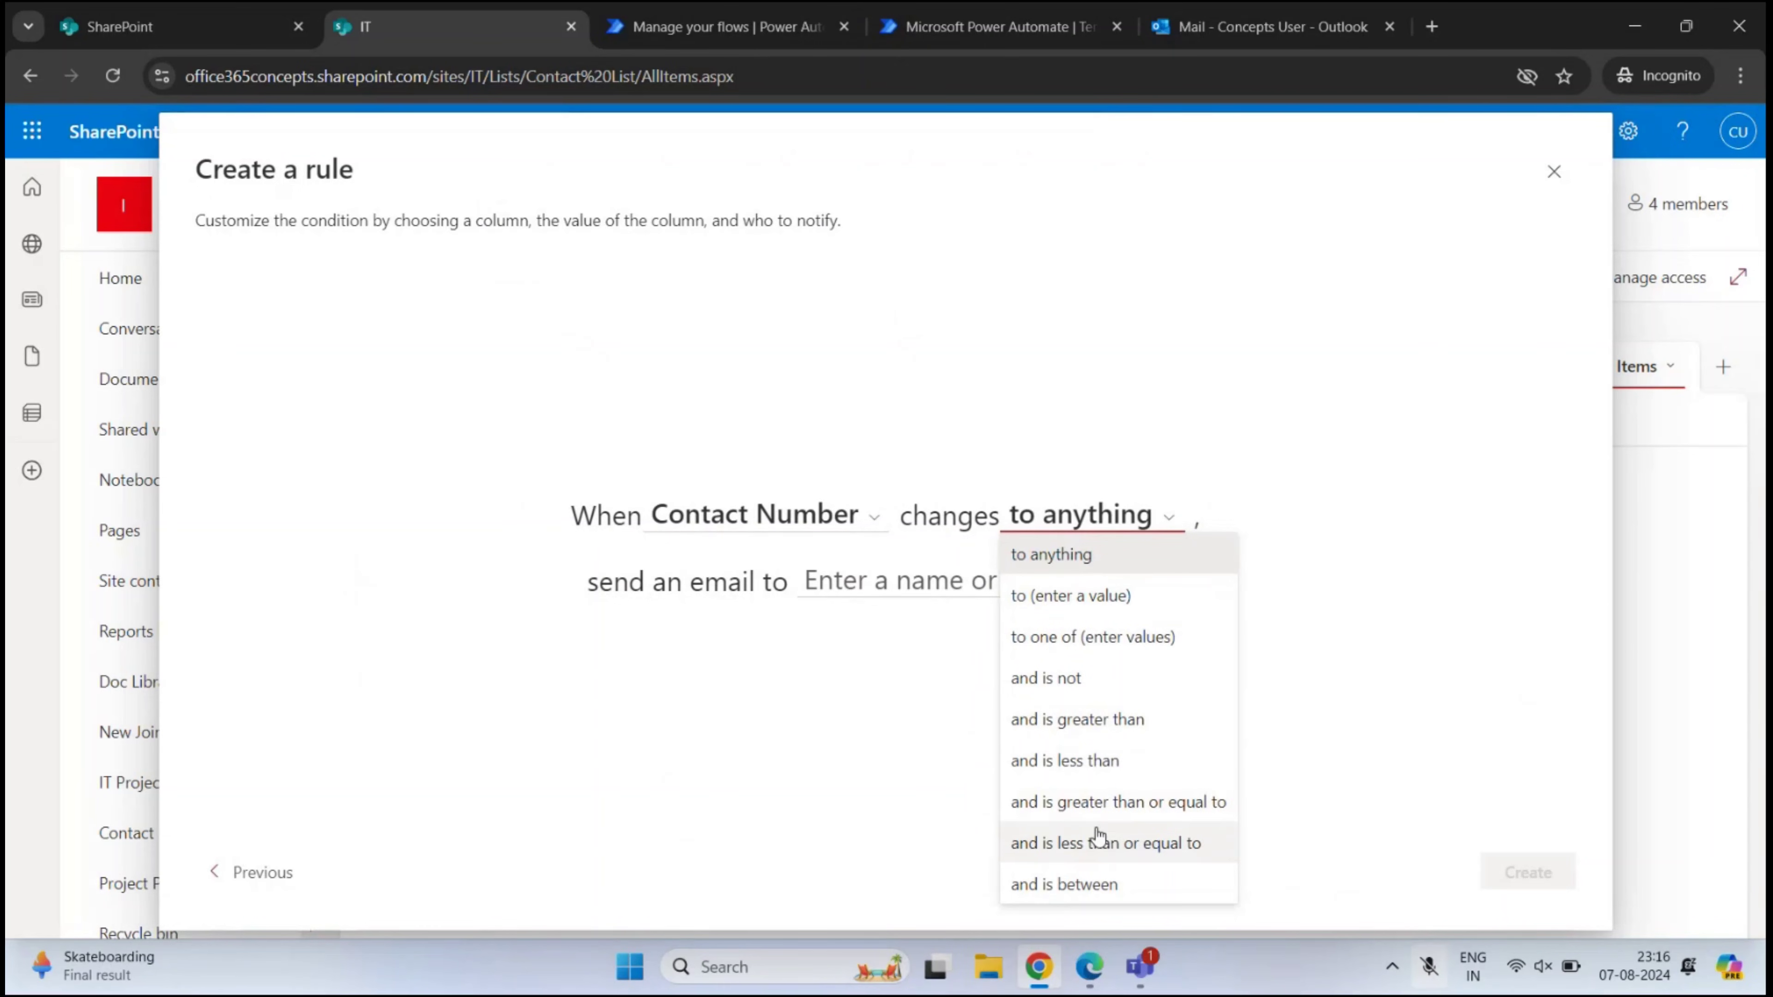
{"action": "left_click", "coordinate": [1076, 605]}
{"action": "left_click", "coordinate": [1099, 515]}
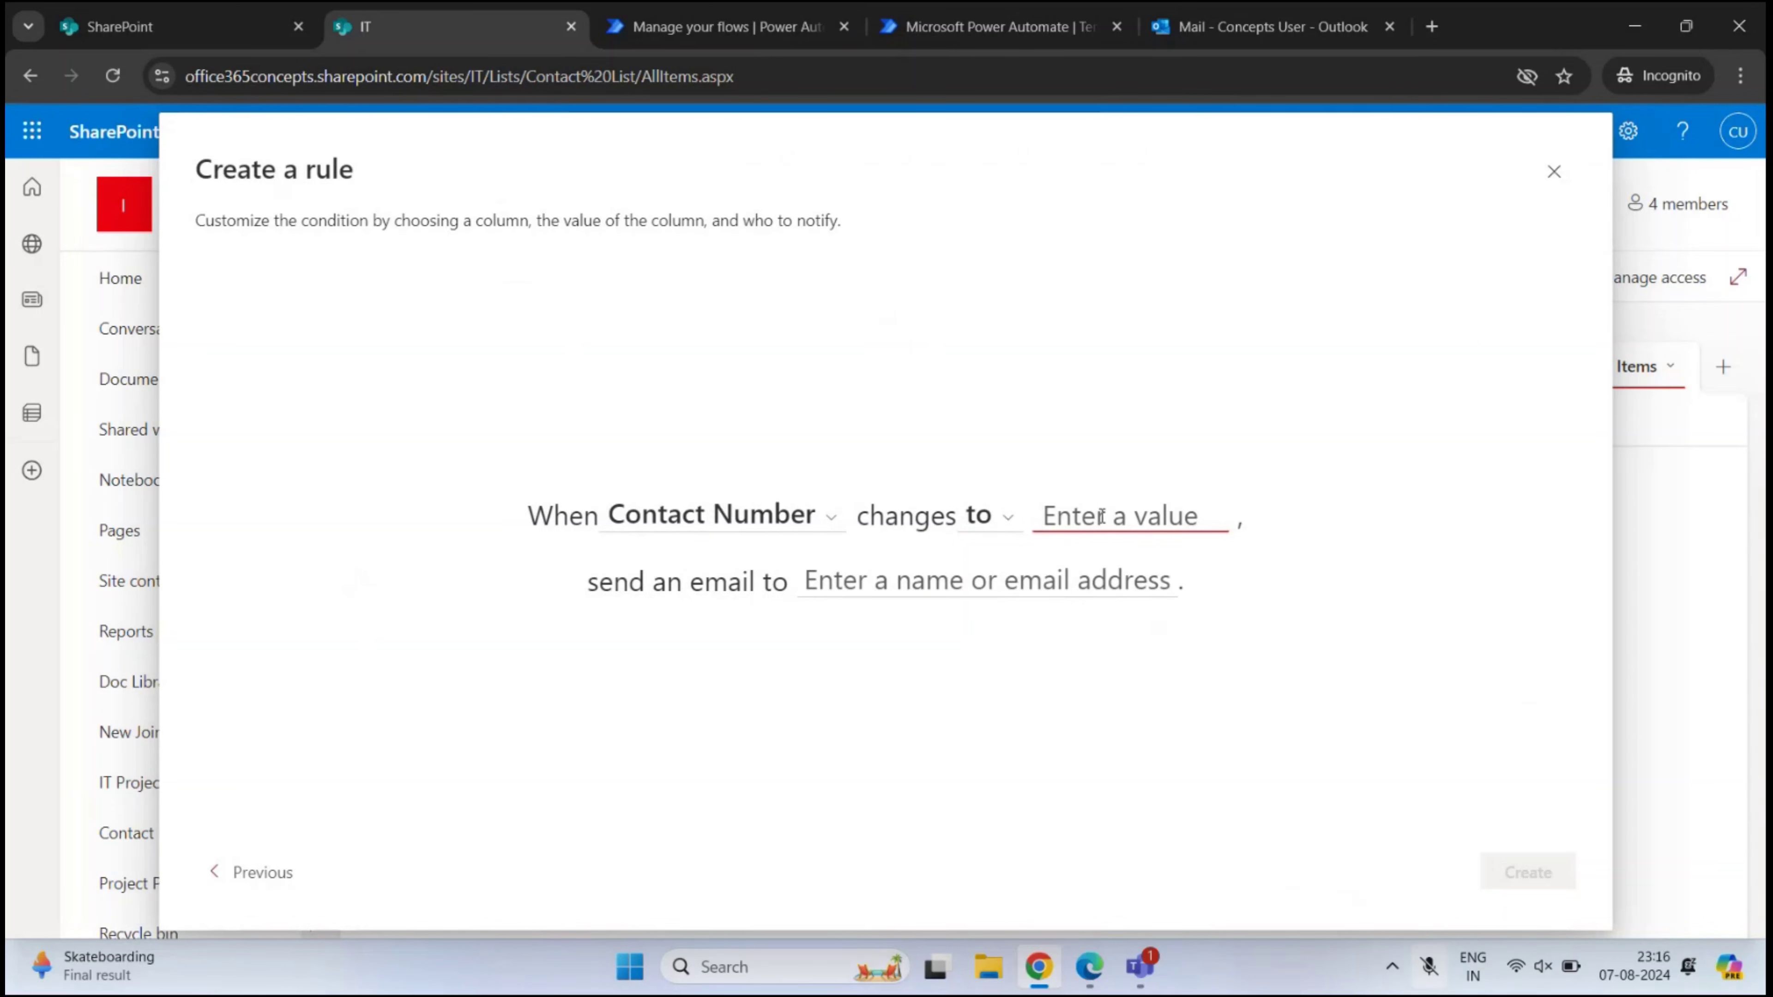
{"action": "type", "text": "12345"}
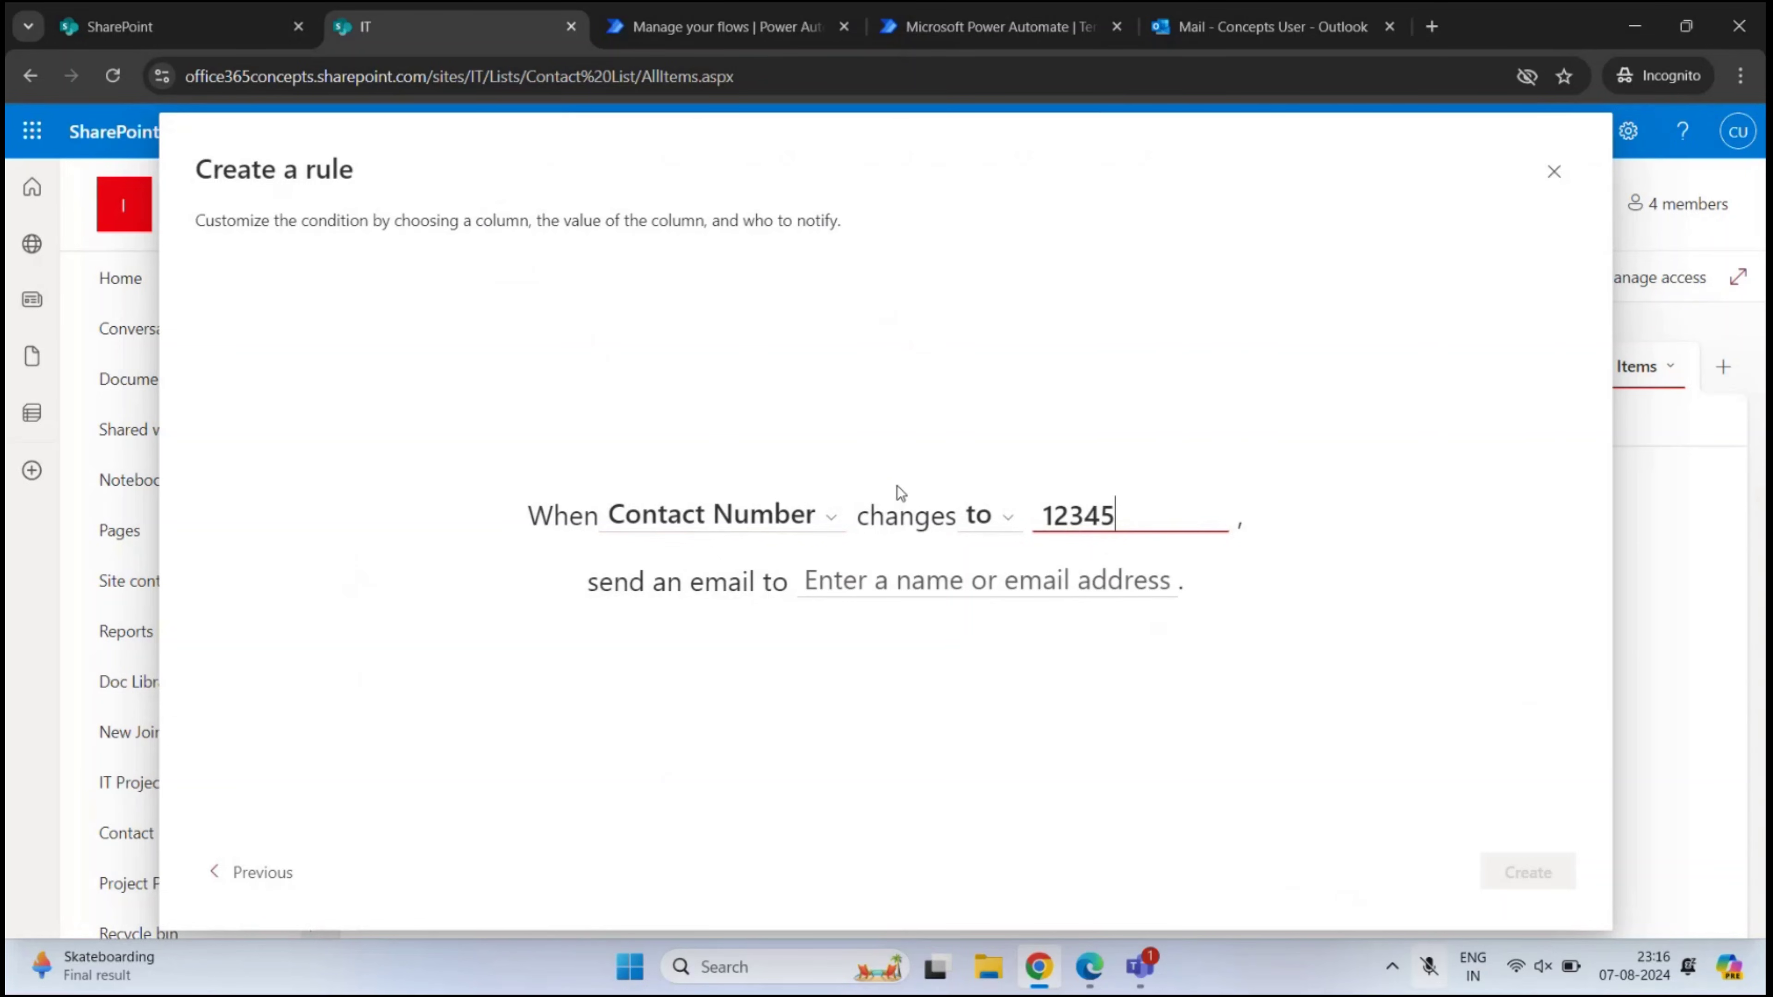
{"action": "key", "text": "shift+Tab"}
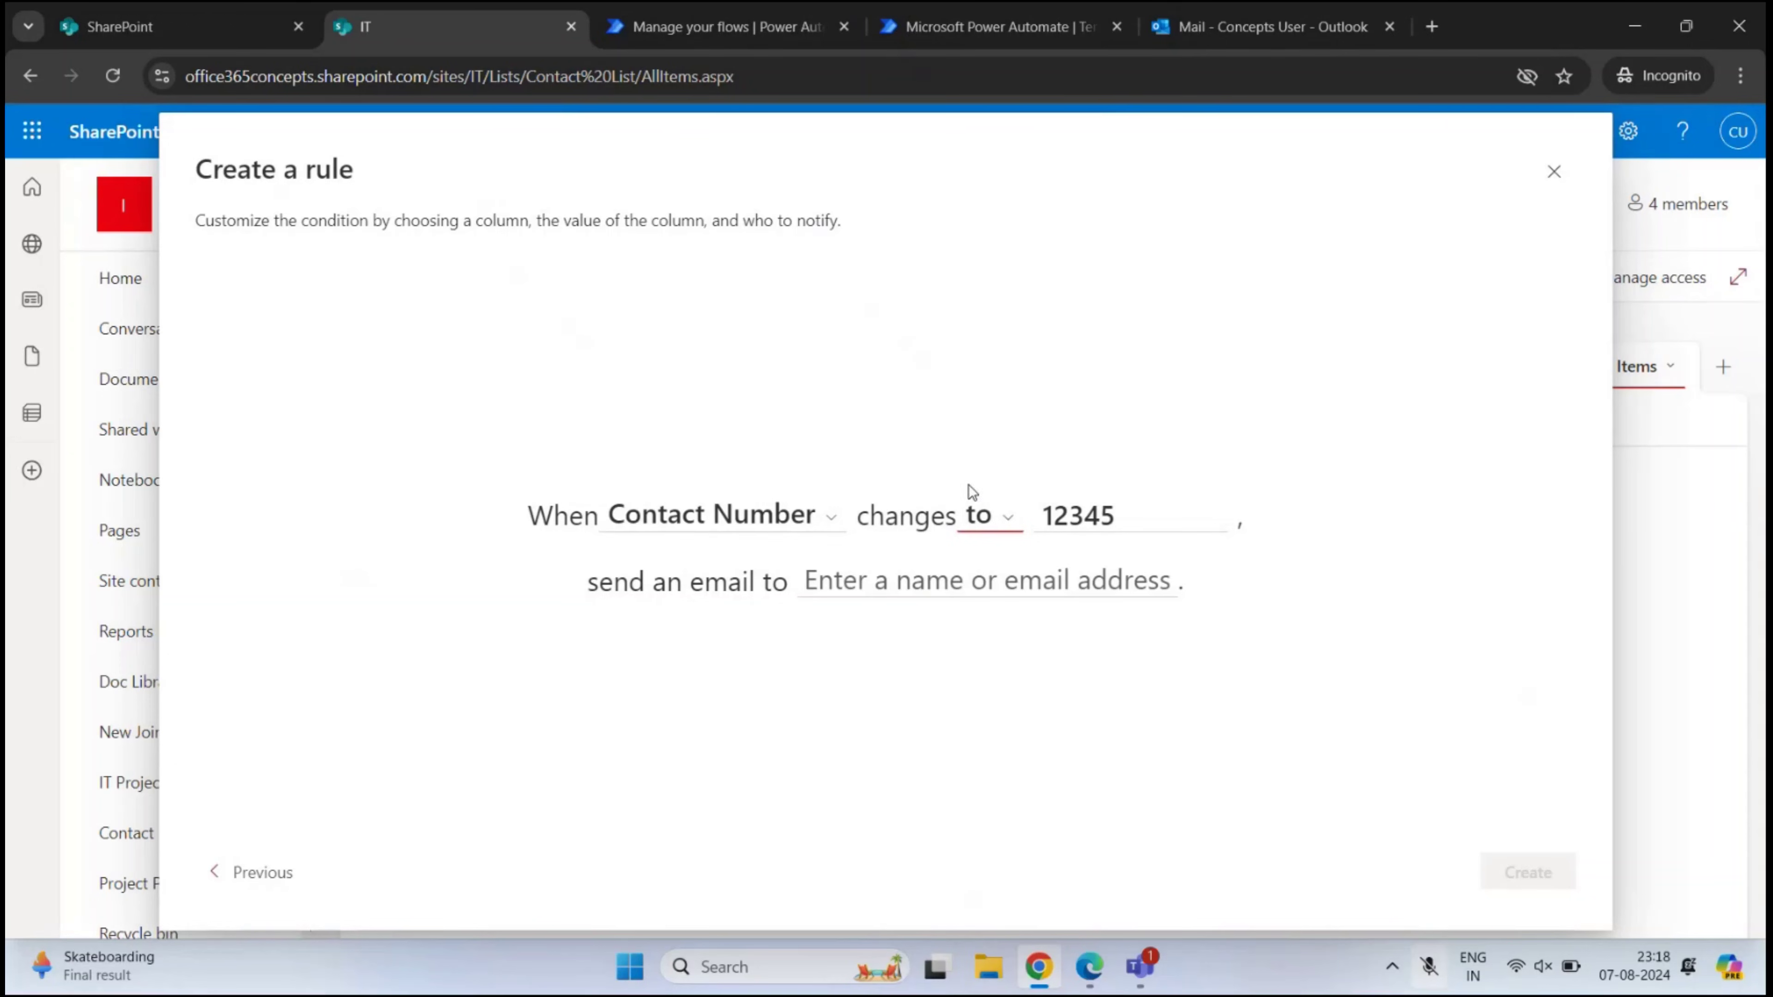
{"action": "left_click", "coordinate": [988, 530]}
{"action": "left_click", "coordinate": [1015, 564]}
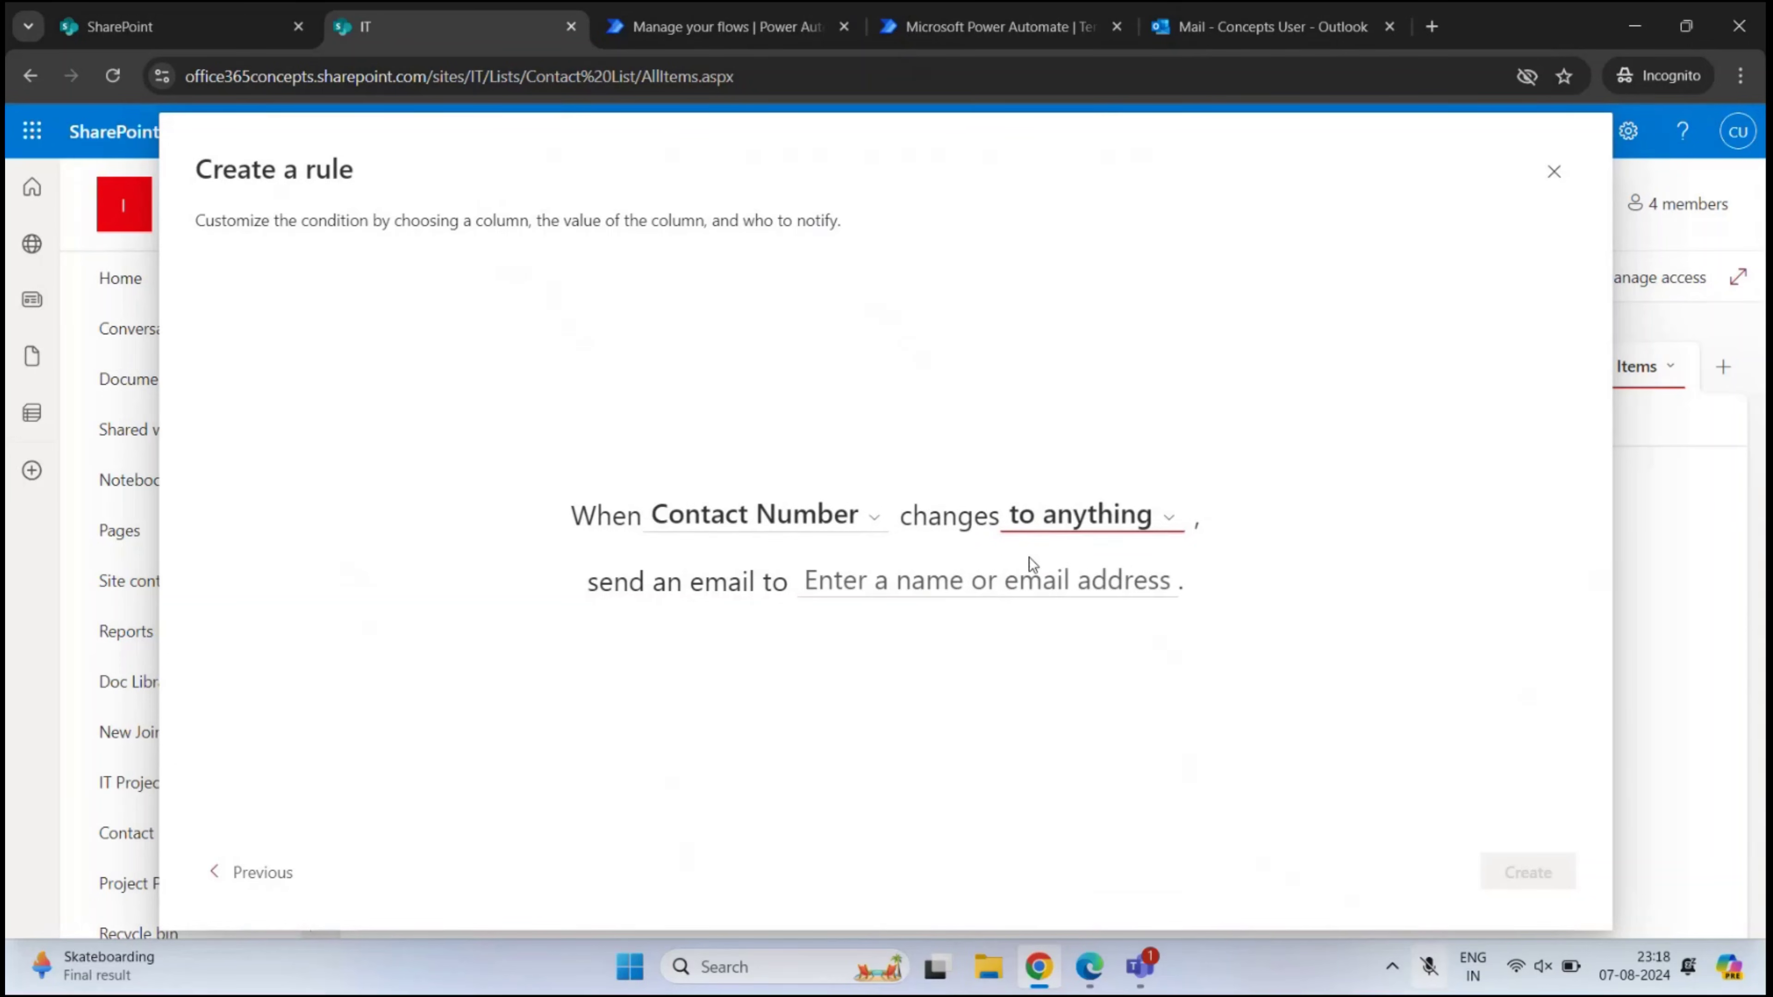
Add the colleague as the rule's email recipient, create the rule and close the rules dialog
{"action": "left_click", "coordinate": [832, 584]}
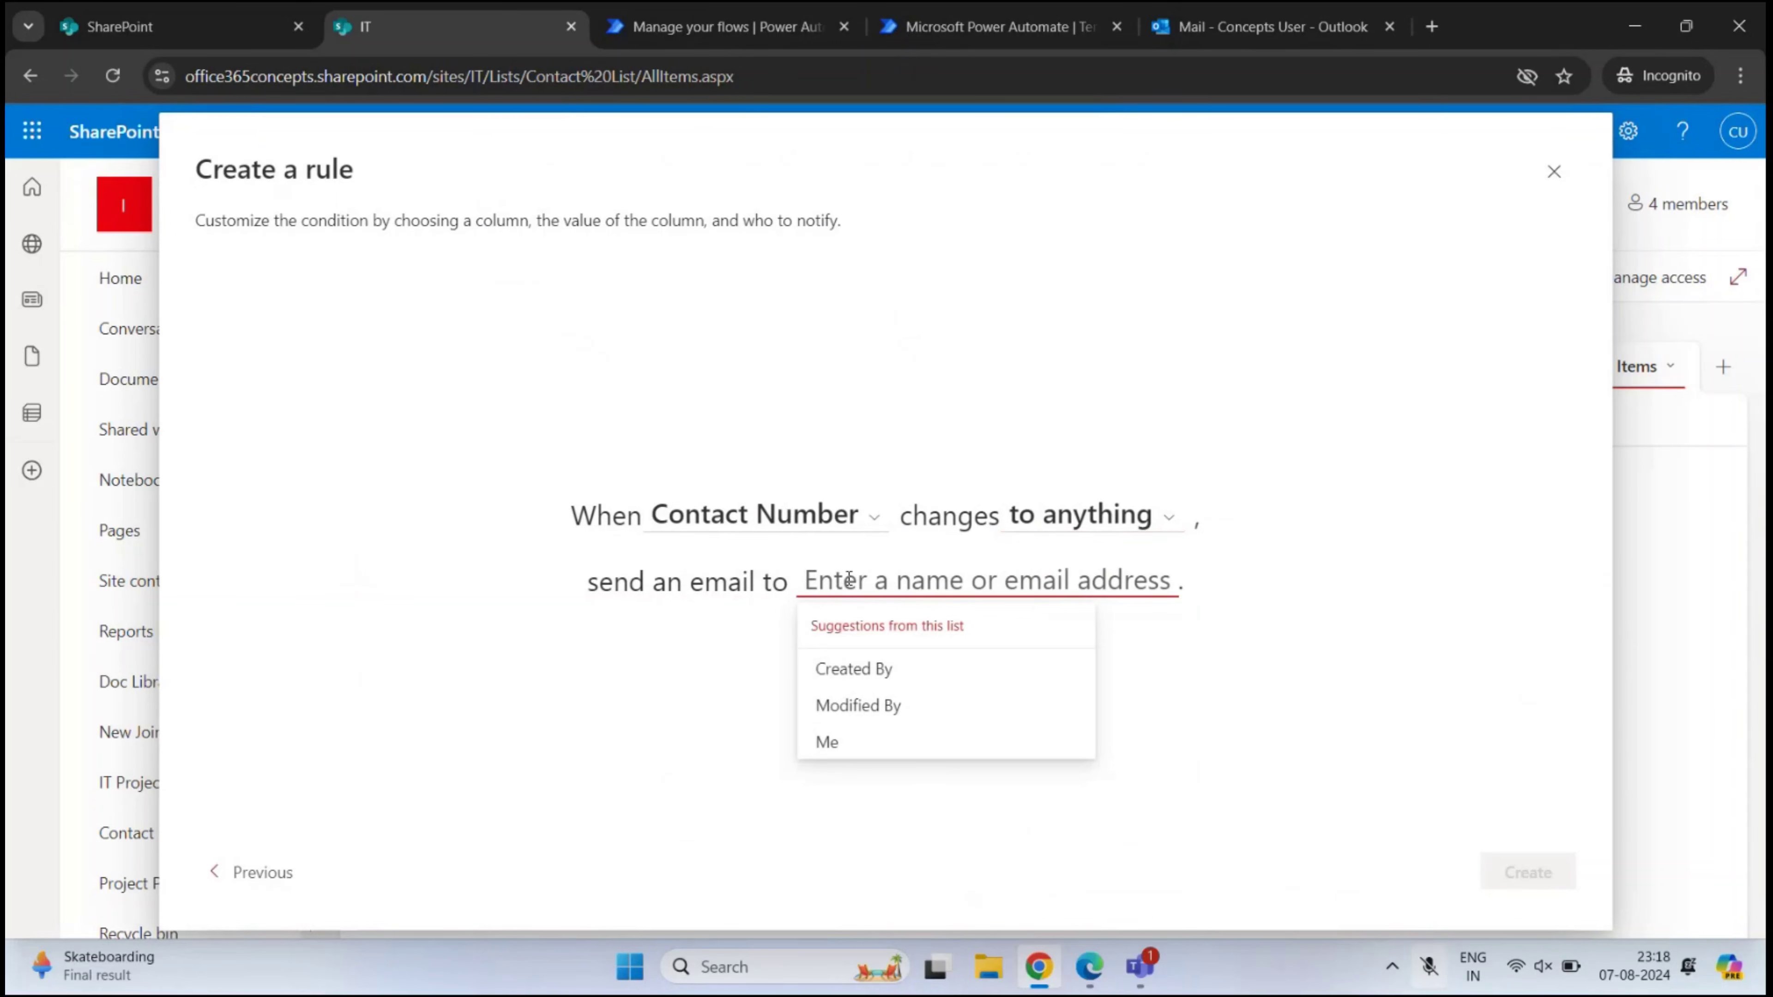
{"action": "type", "text": "bobross"}
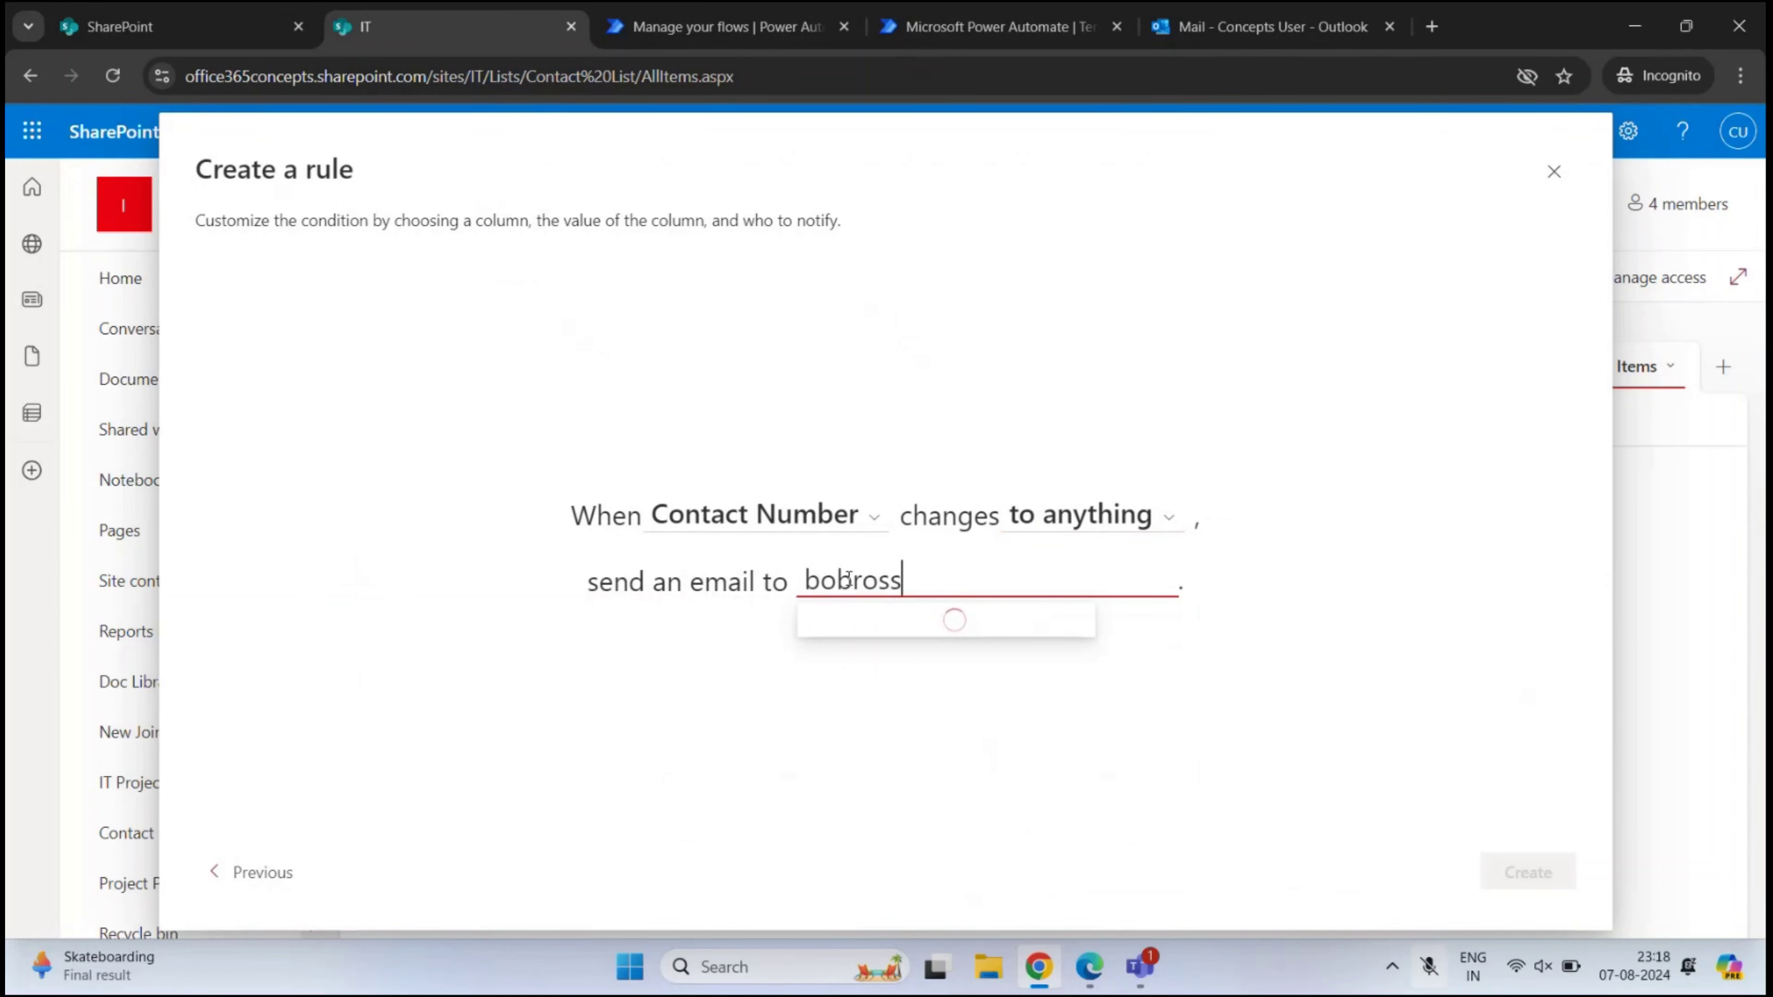
{"action": "left_click", "coordinate": [900, 629]}
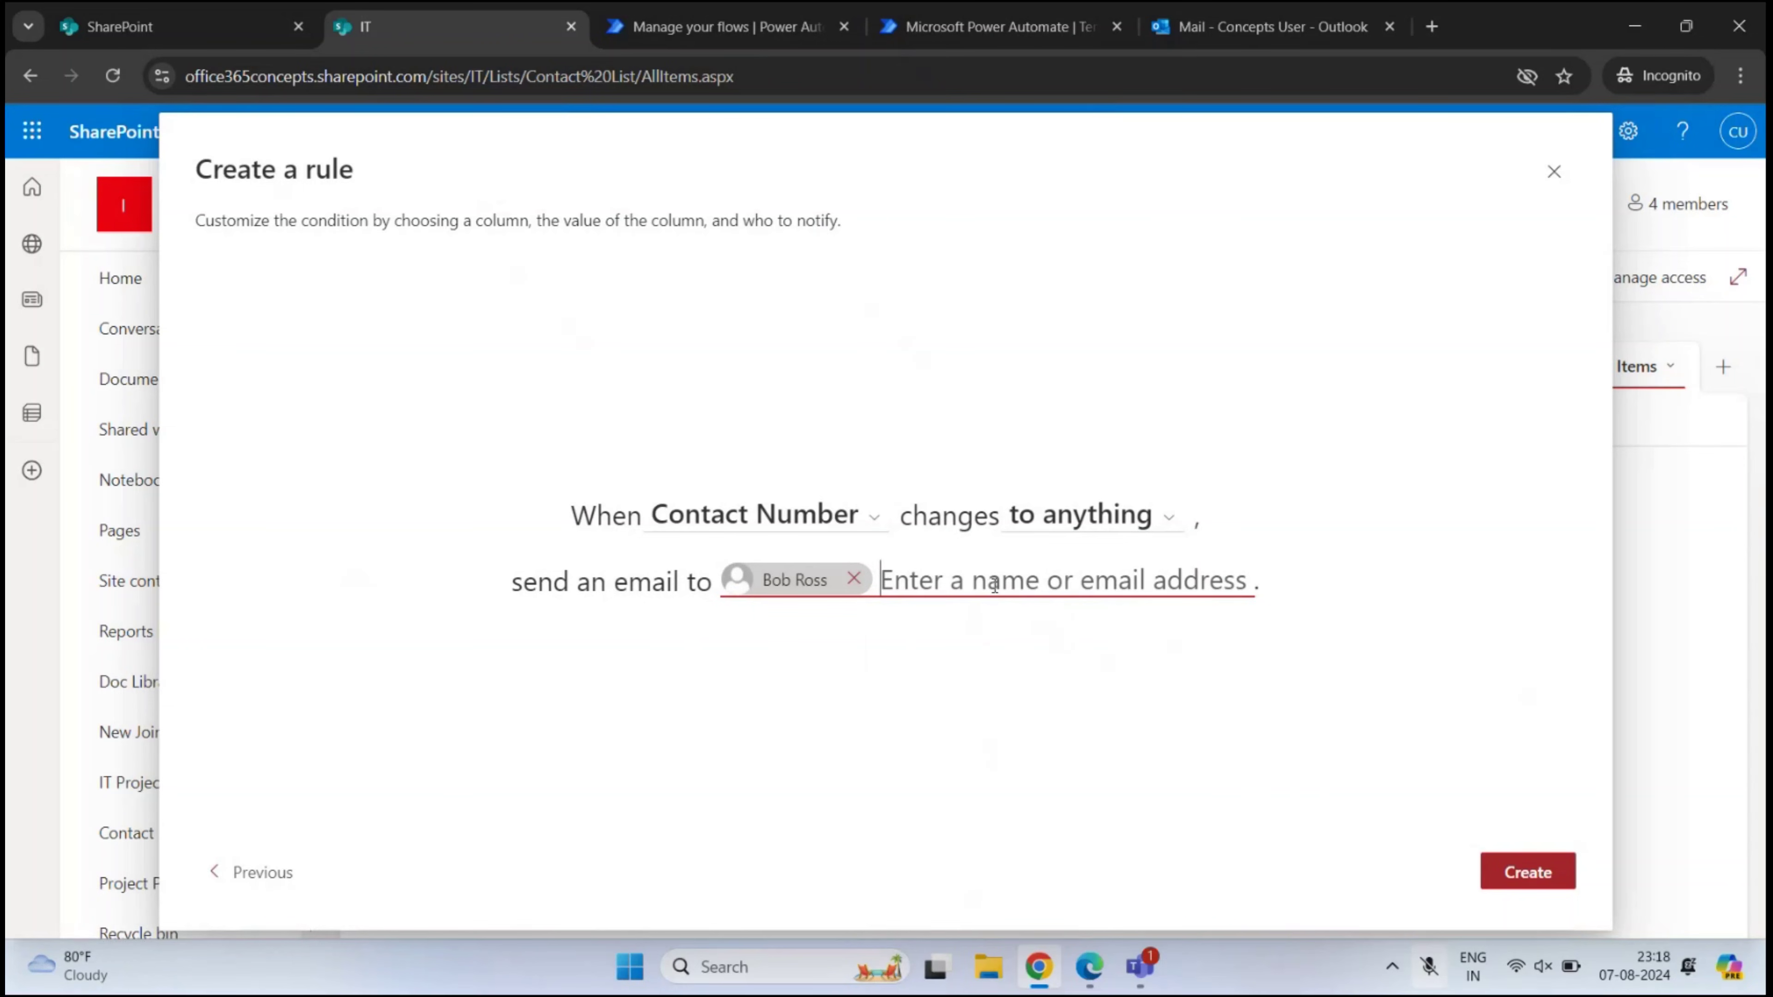
{"action": "left_click", "coordinate": [1496, 878]}
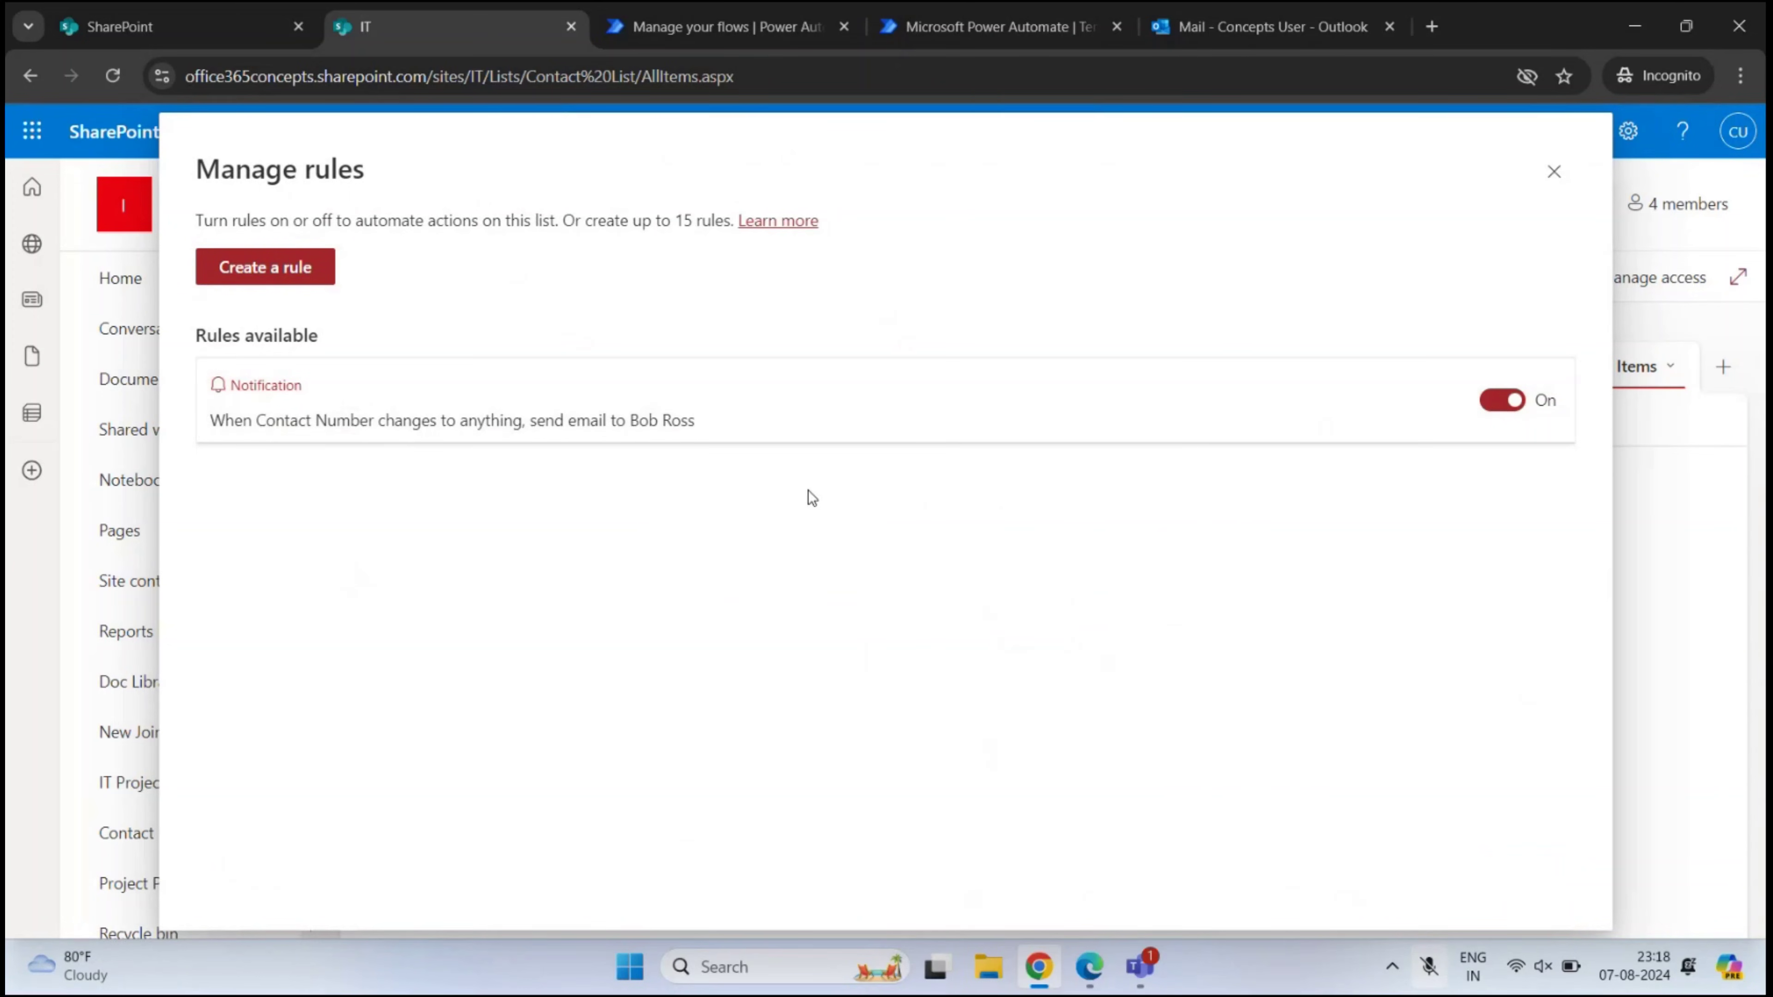
{"action": "left_click", "coordinate": [1554, 172]}
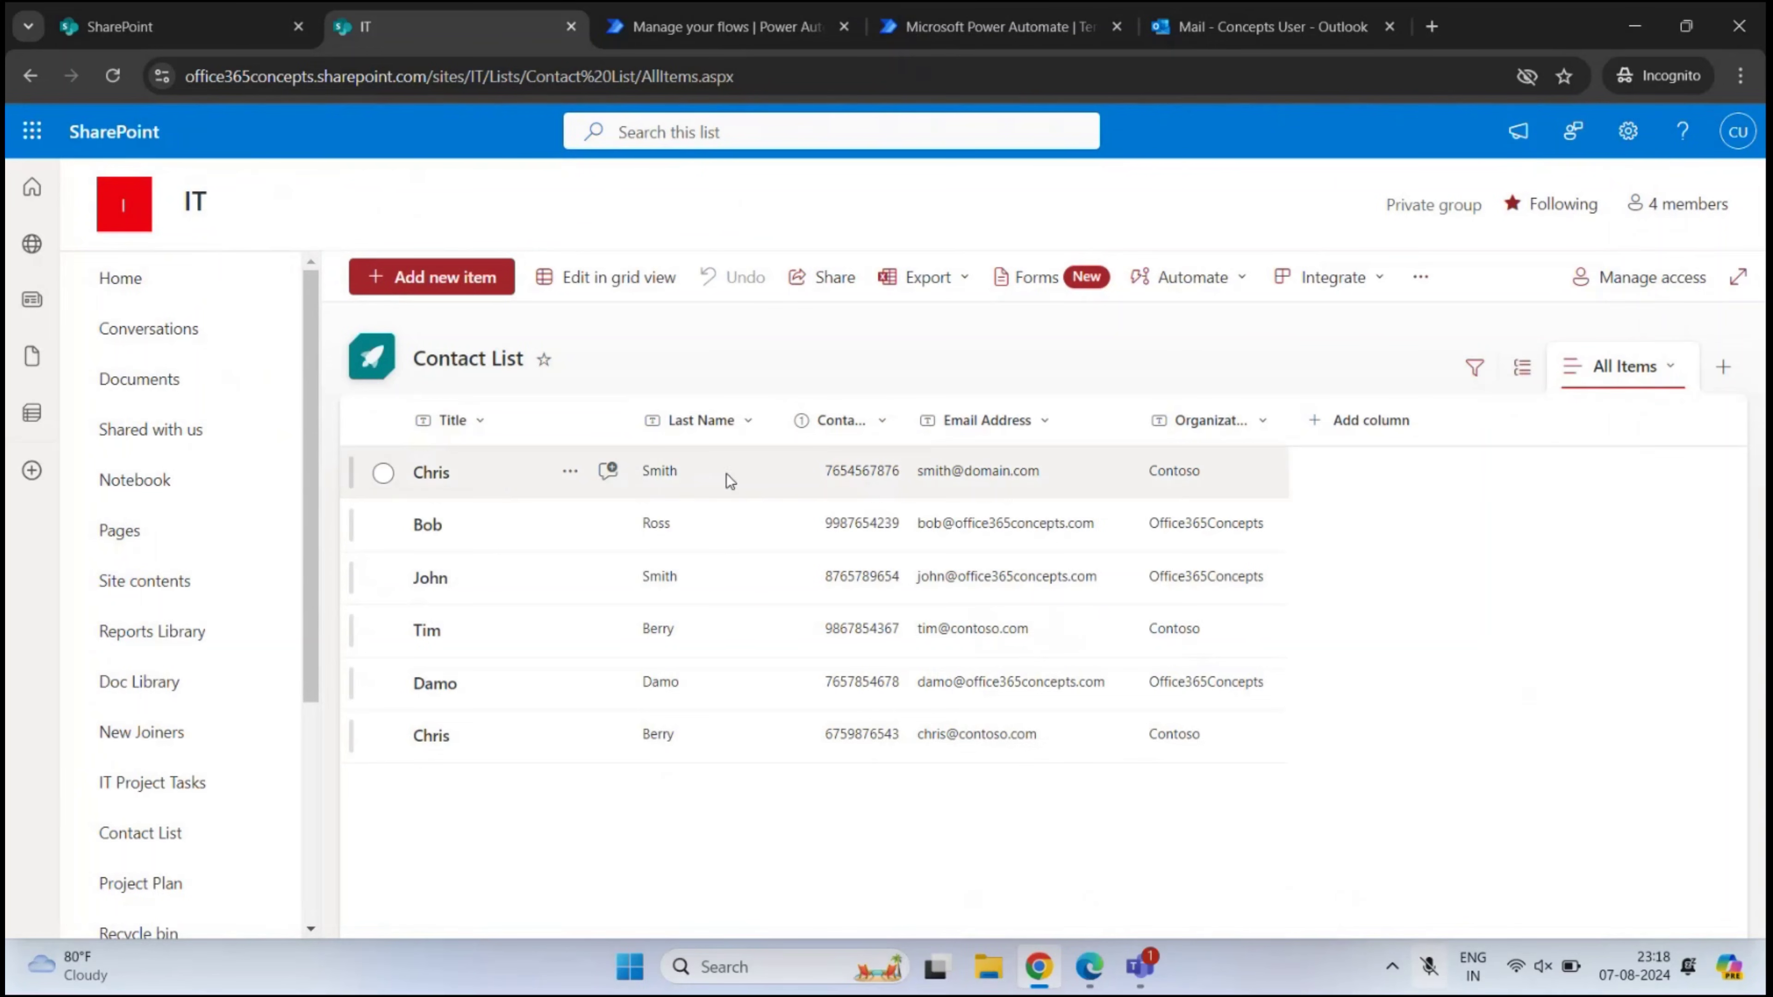
Change the contact number of the first item in the Contact List using grid view, and exit grid view
{"action": "left_click", "coordinate": [593, 283]}
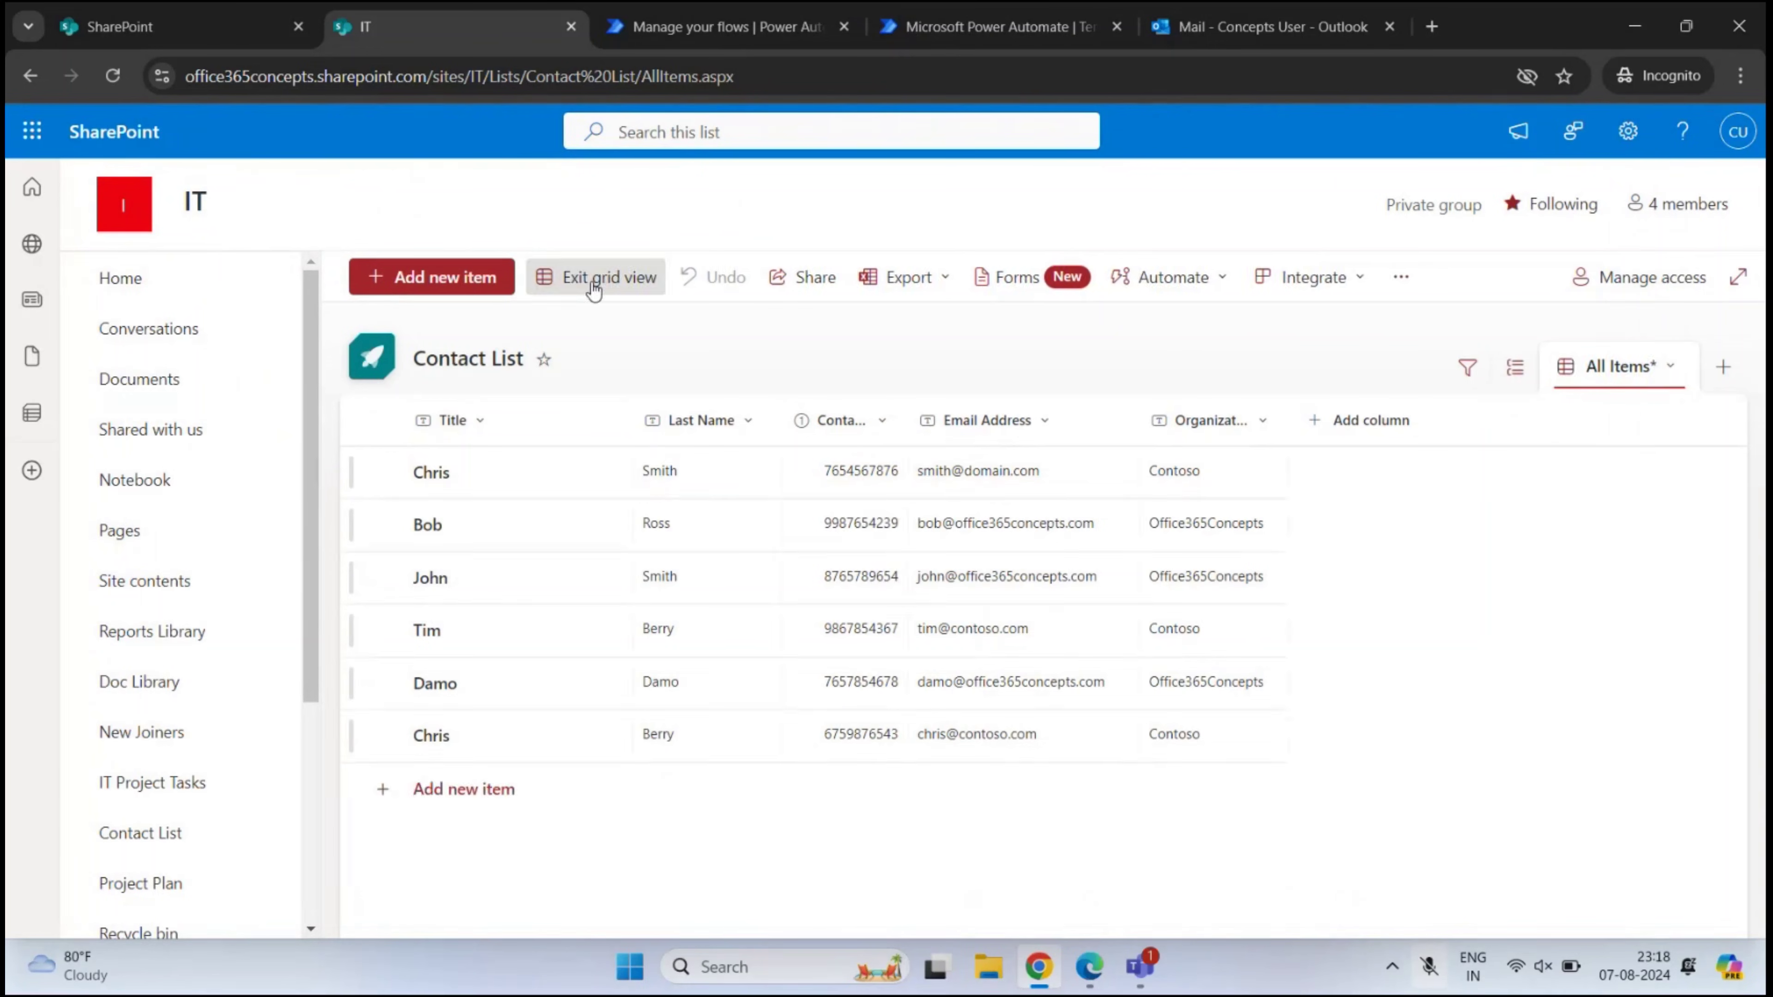
{"action": "left_click", "coordinate": [859, 474]}
{"action": "key", "text": "ctrl+v"}
{"action": "key", "text": "BackSpace"}
{"action": "key", "text": "BackSpace"}
{"action": "key", "text": "BackSpace"}
{"action": "type", "text": "234567"}
{"action": "left_click", "coordinate": [756, 757]}
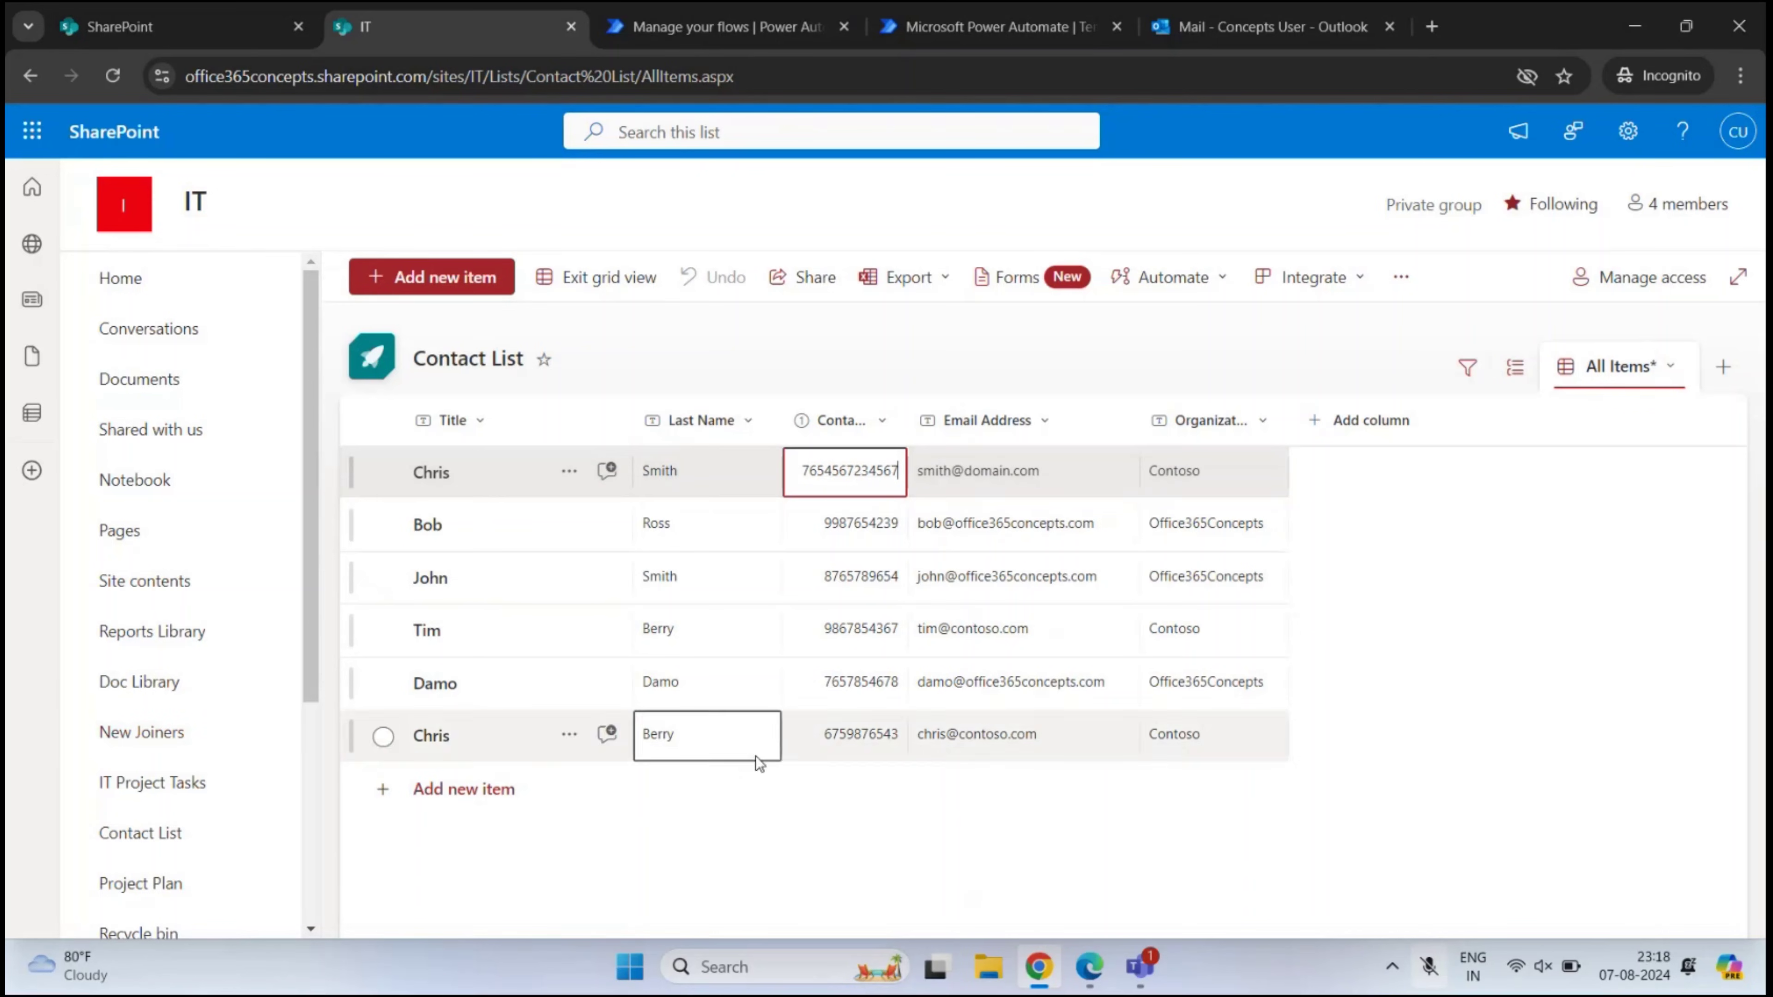
{"action": "left_click", "coordinate": [620, 280]}
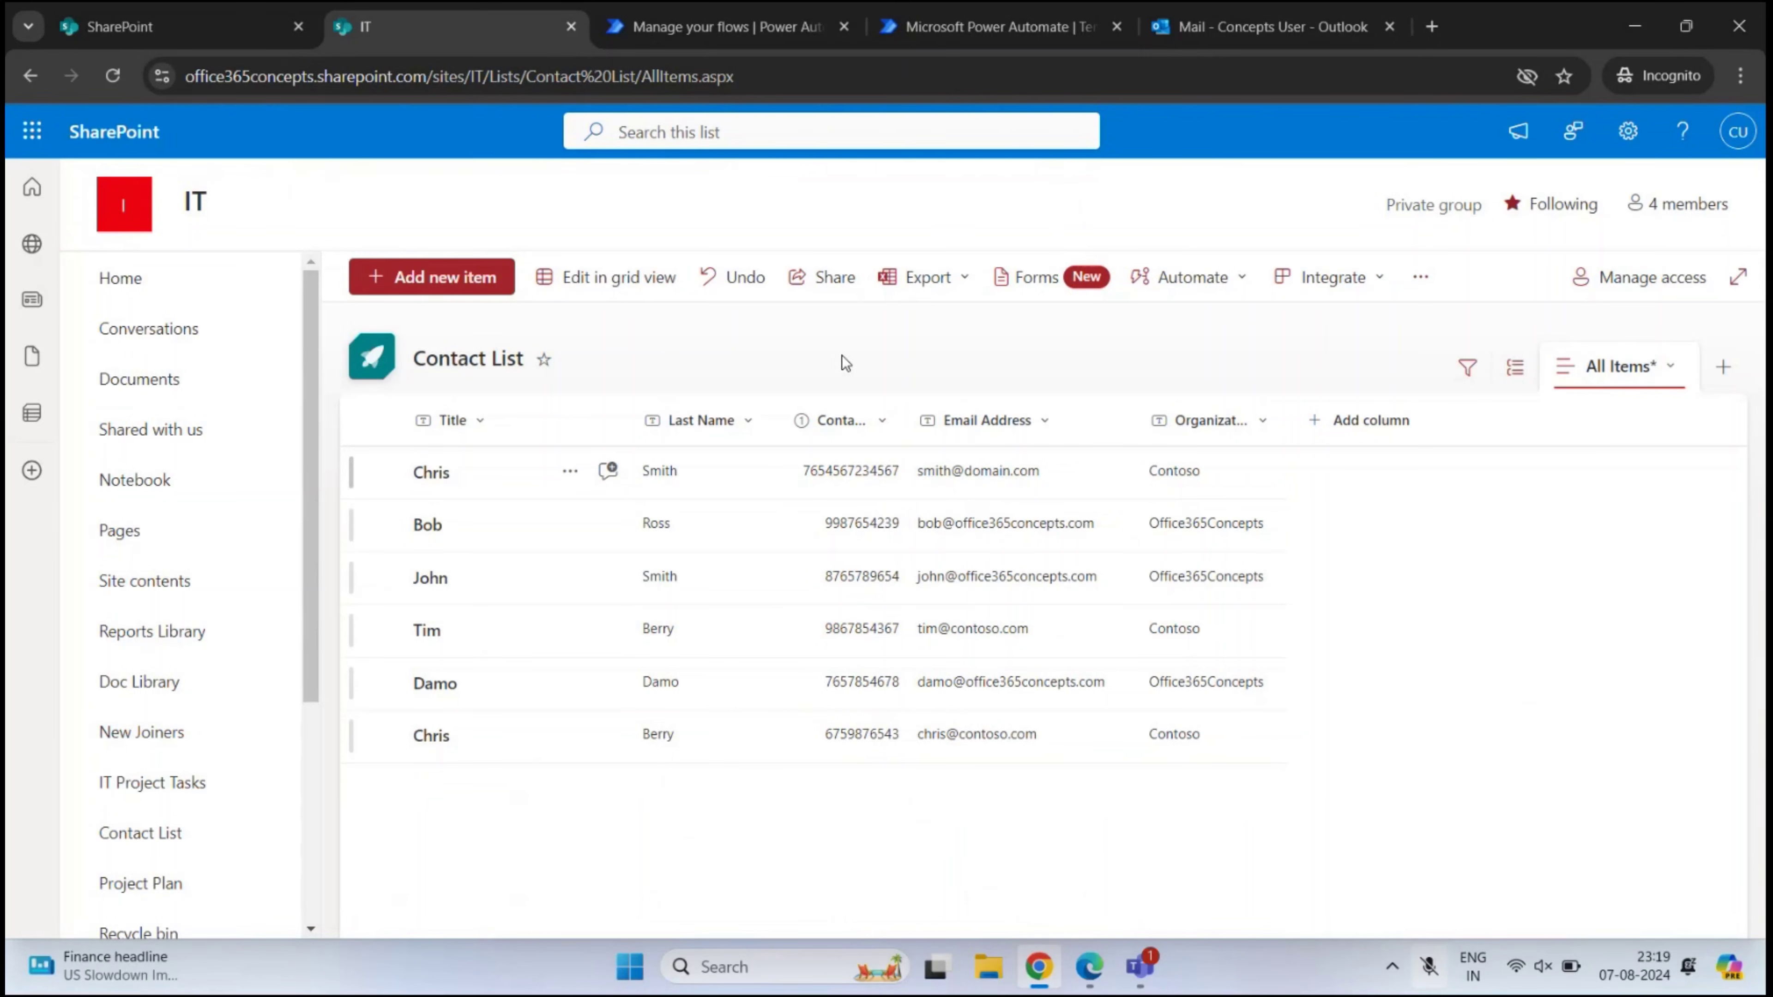
Switch to the recipient's Outlook inbox in Edge, open the newest Contact List update email and review the change it reports
{"action": "left_click", "coordinate": [1089, 966]}
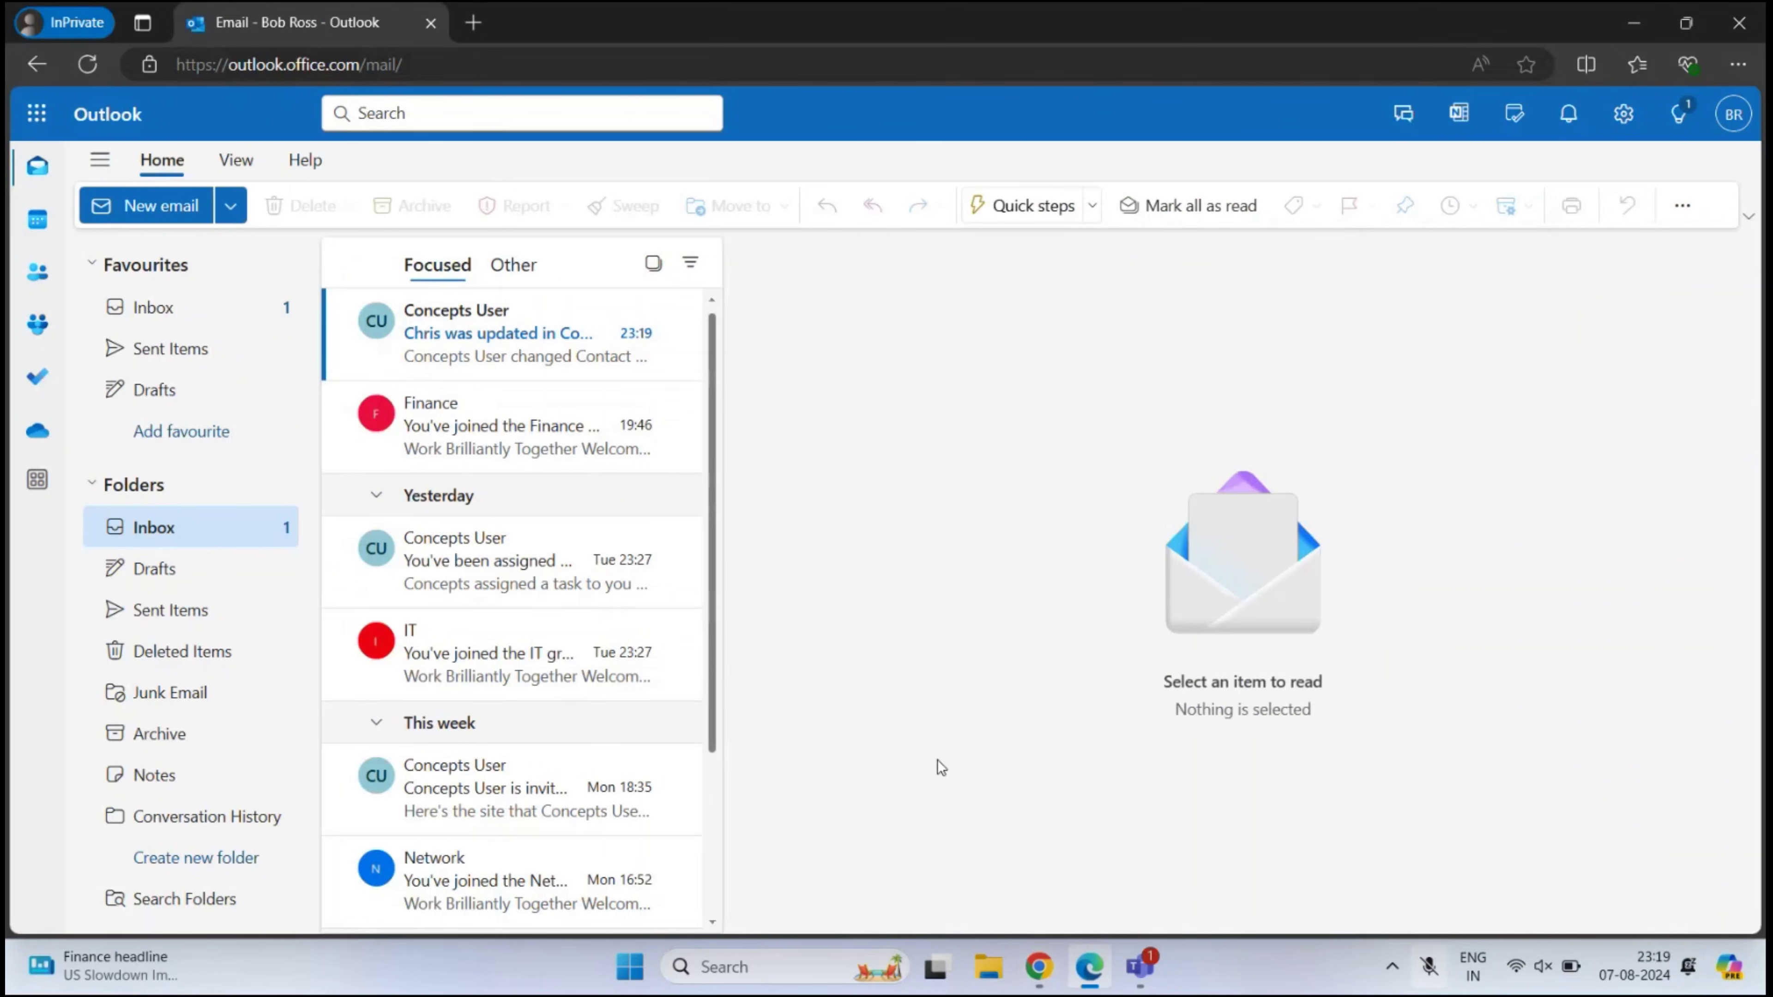
{"action": "left_click", "coordinate": [514, 342]}
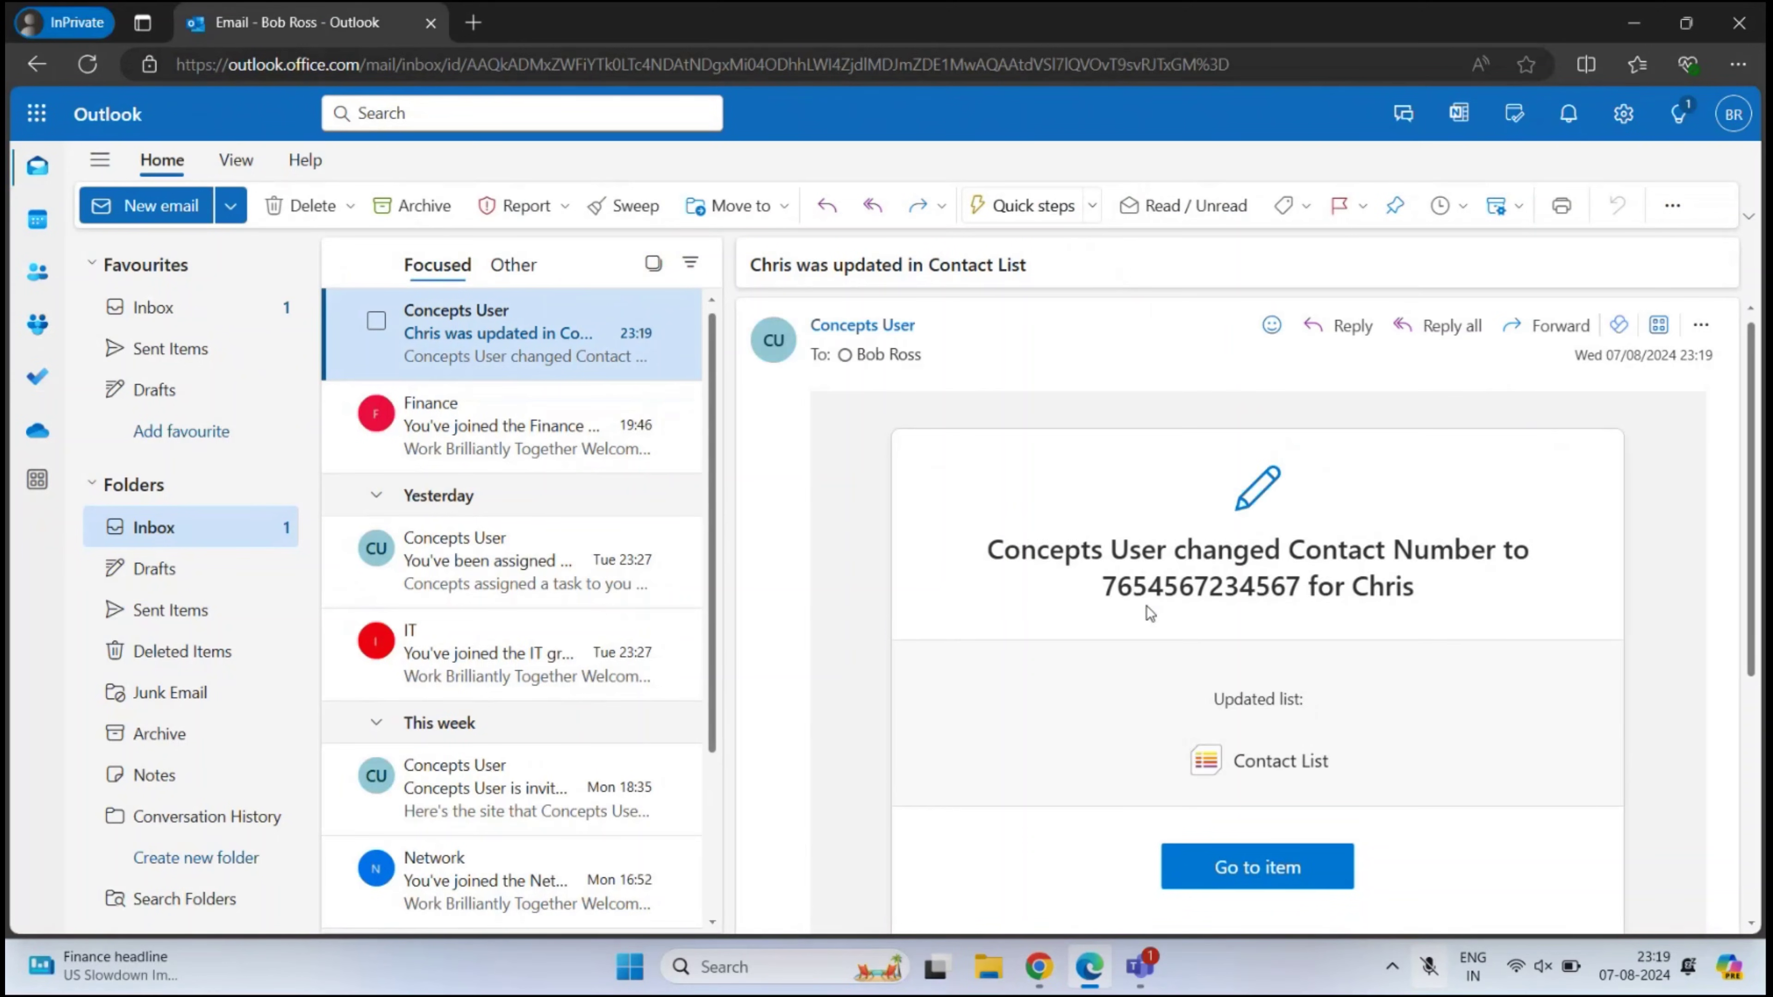
{"action": "scroll", "coordinate": [1148, 610], "scroll_direction": "down", "scroll_amount": 2}
{"action": "left_click_drag", "start_coordinate": [985, 449], "coordinate": [1462, 477]}
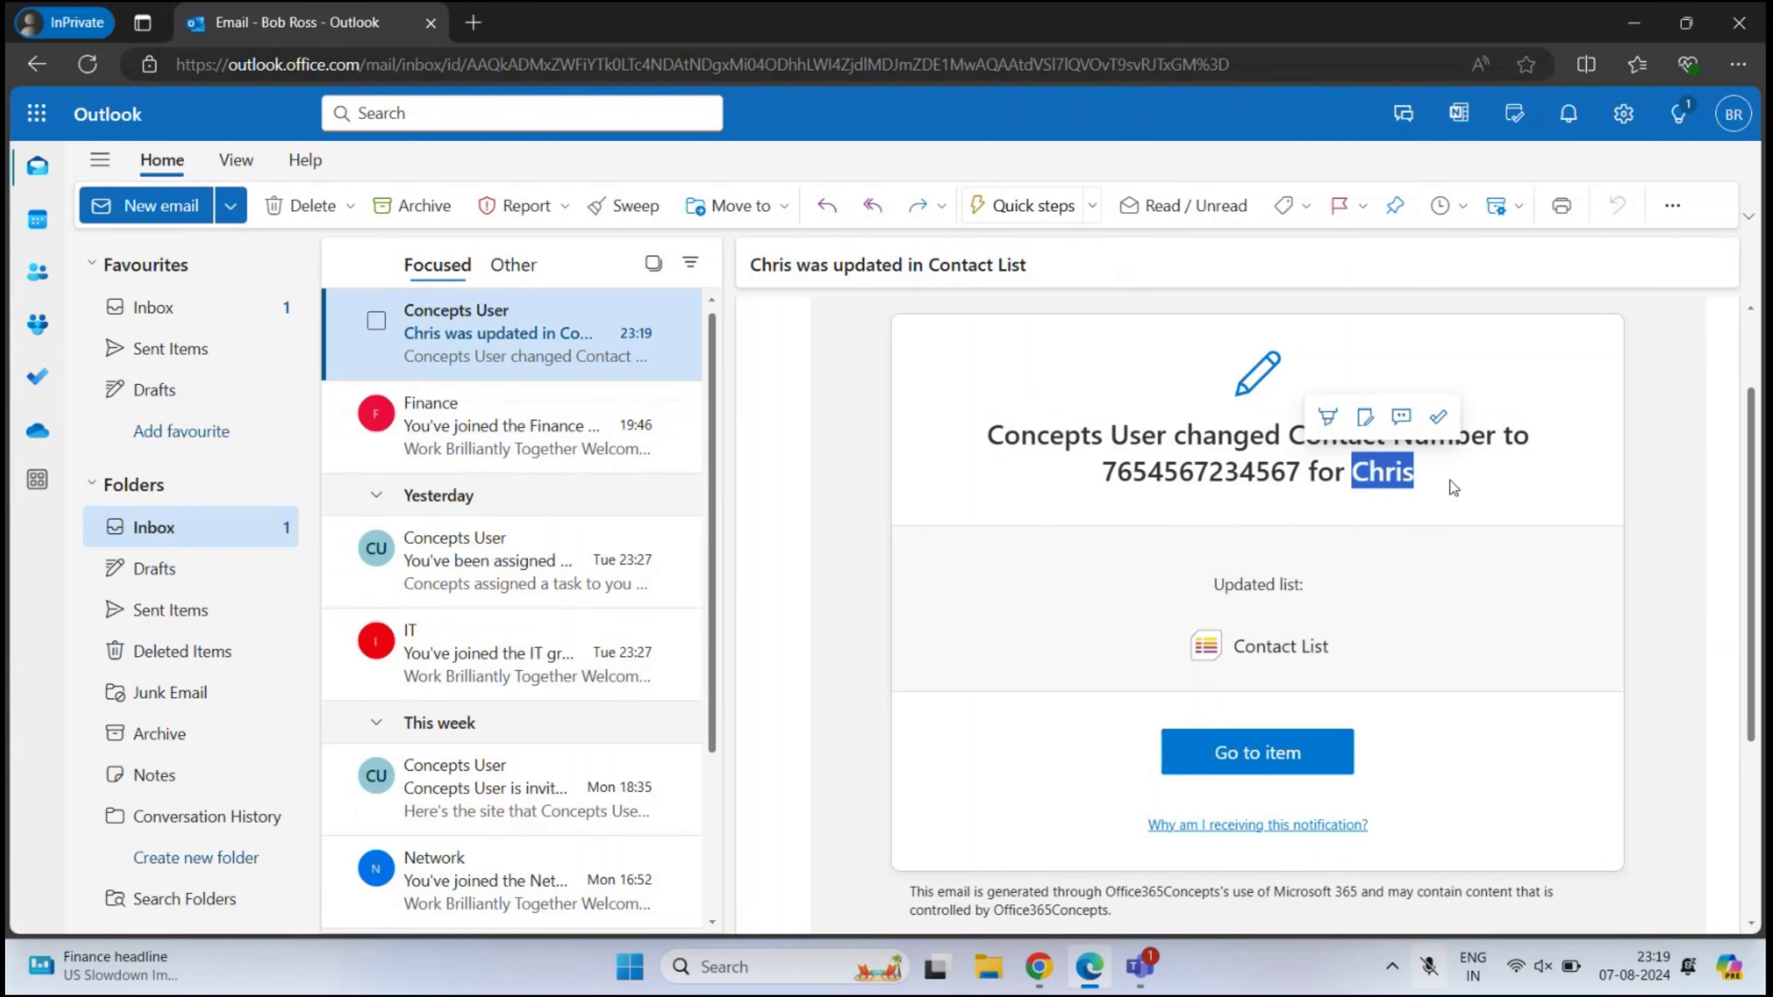
{"action": "left_click", "coordinate": [1455, 488]}
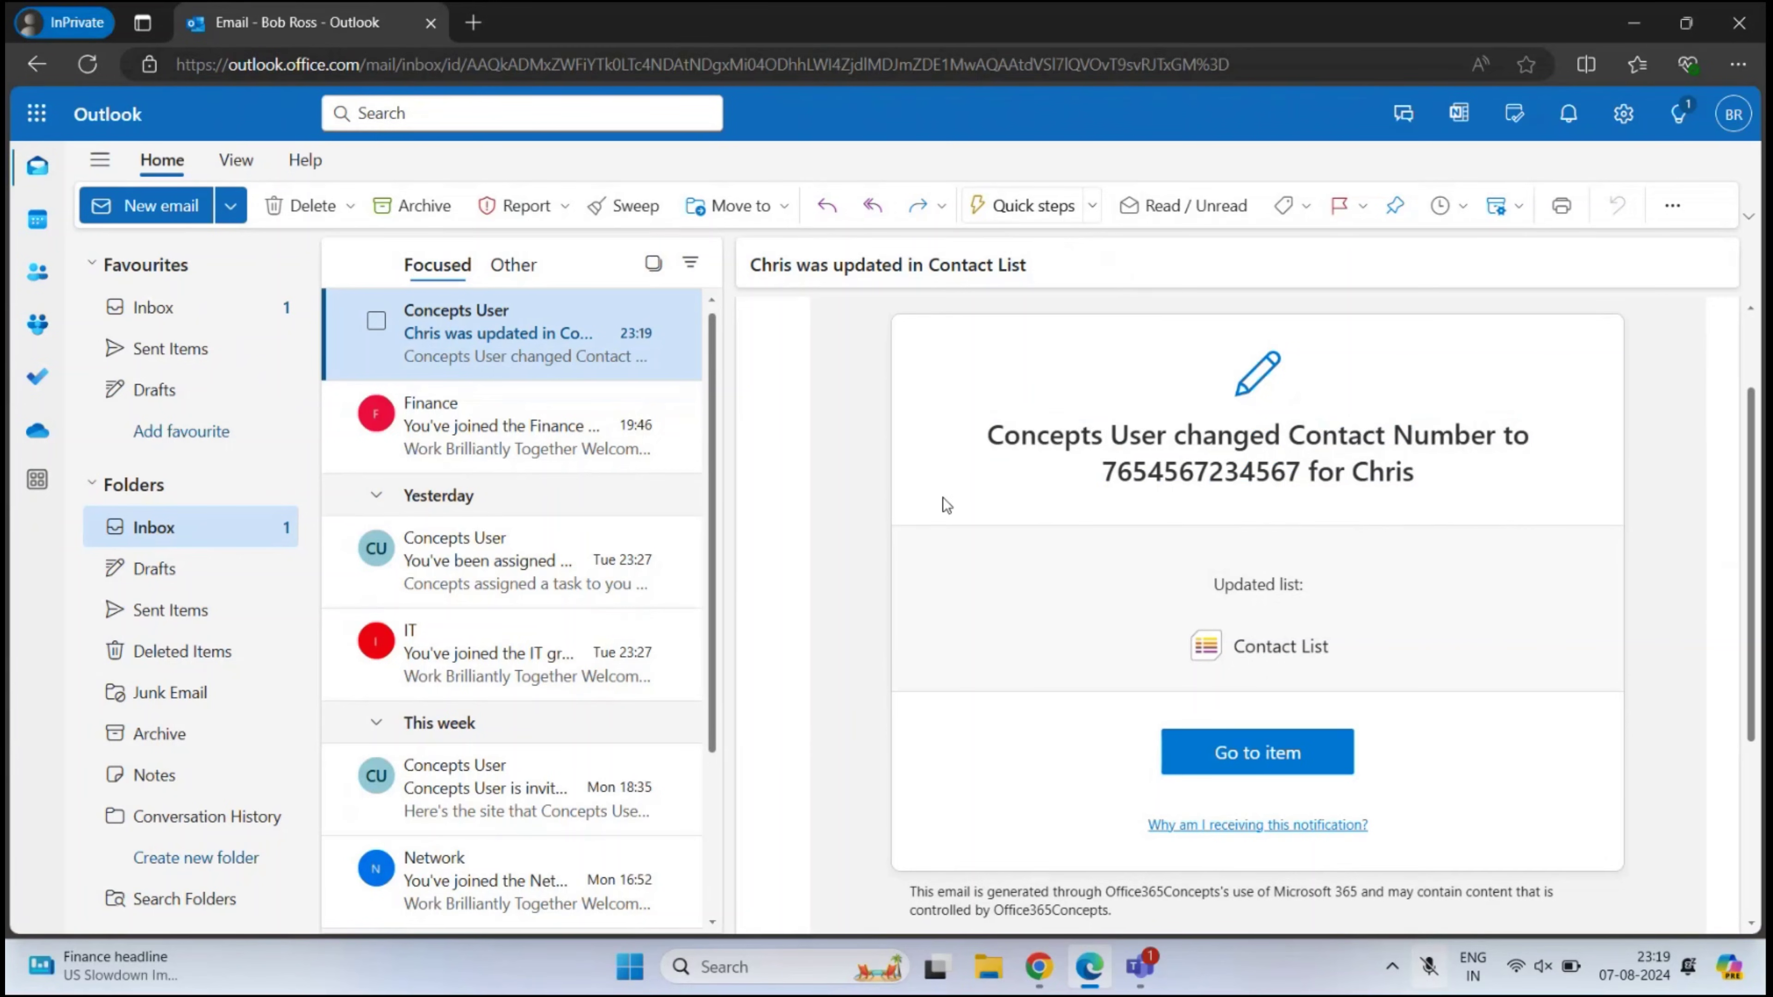
Return to the Contact List in Chrome and examine the recipient options of the "A new item is created" rule
{"action": "left_click", "coordinate": [1039, 967]}
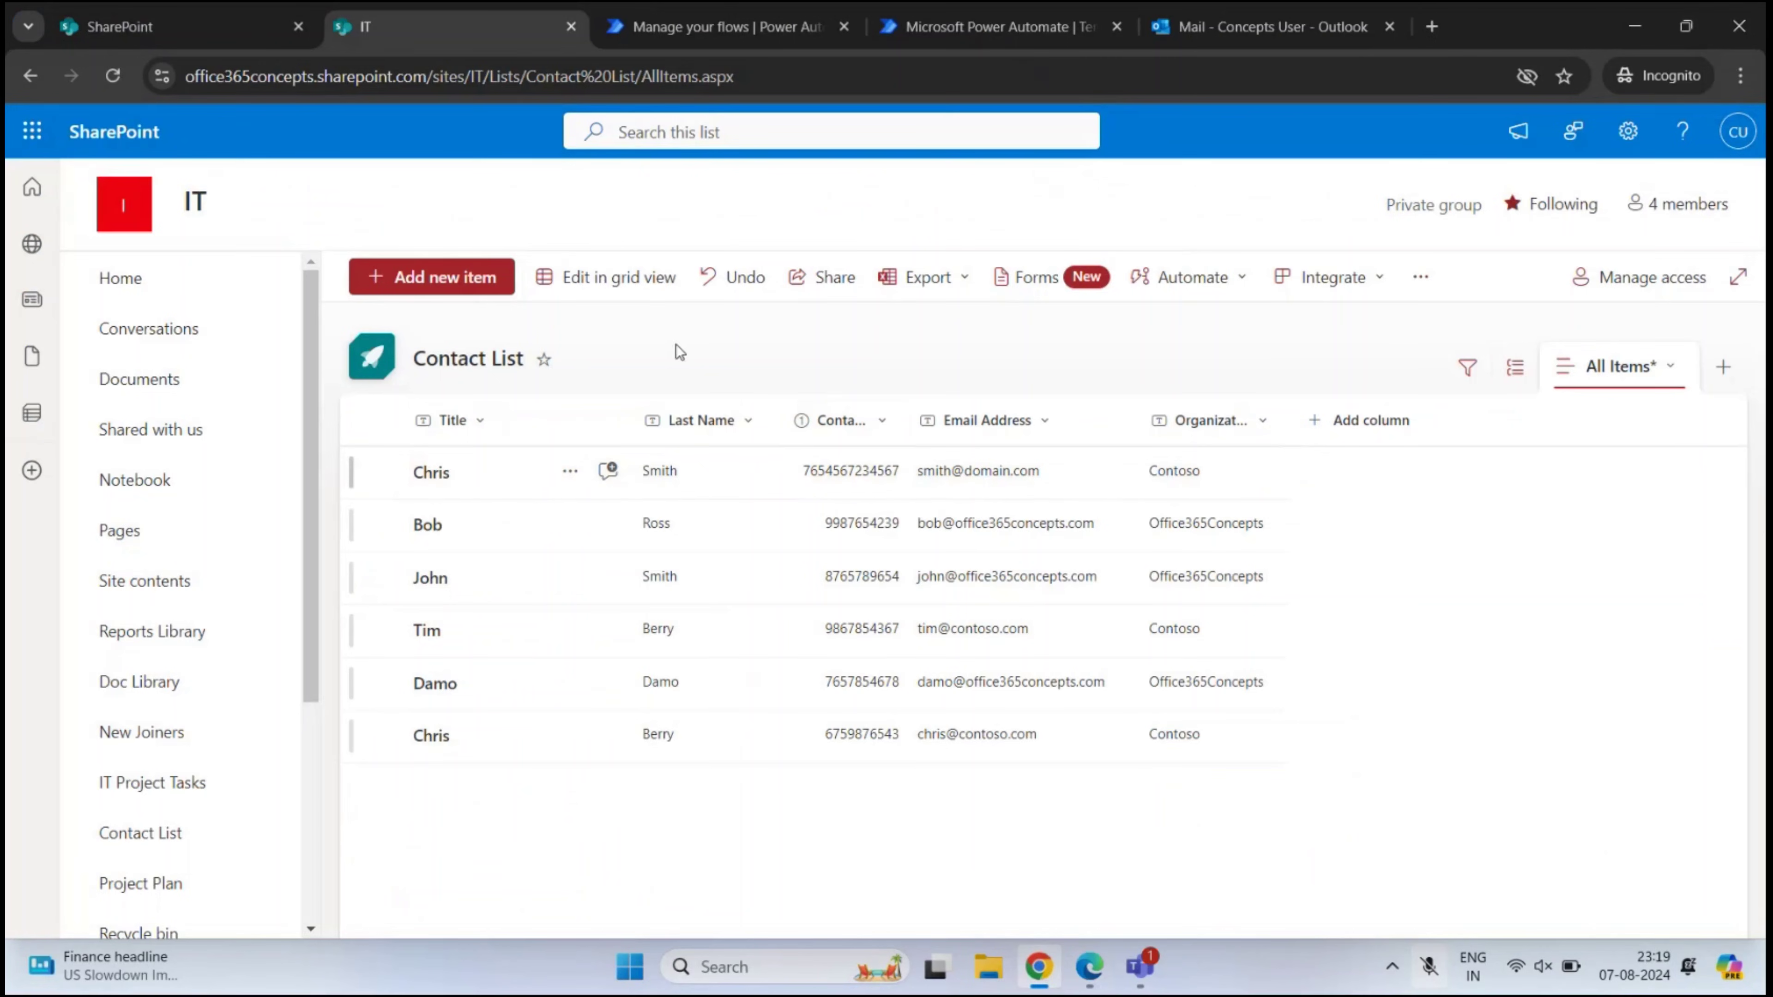
{"action": "left_click", "coordinate": [1190, 278]}
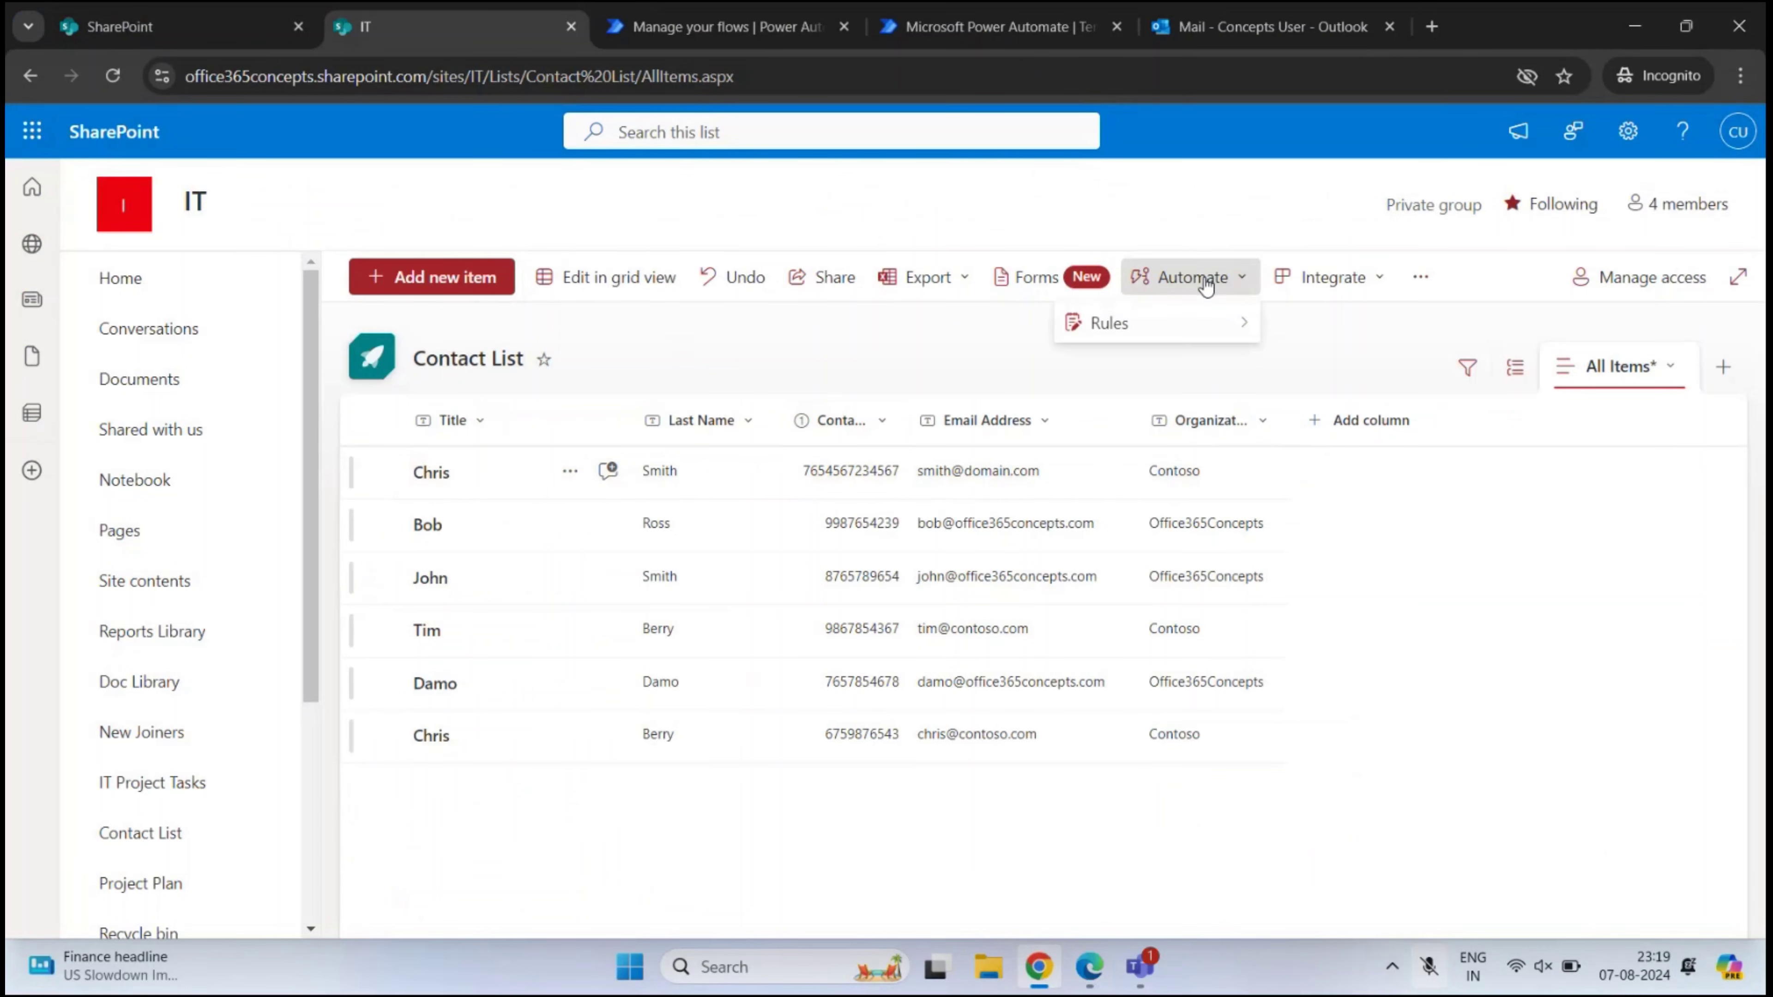
{"action": "mouse_move", "coordinate": [1145, 324]}
{"action": "left_click", "coordinate": [1319, 323]}
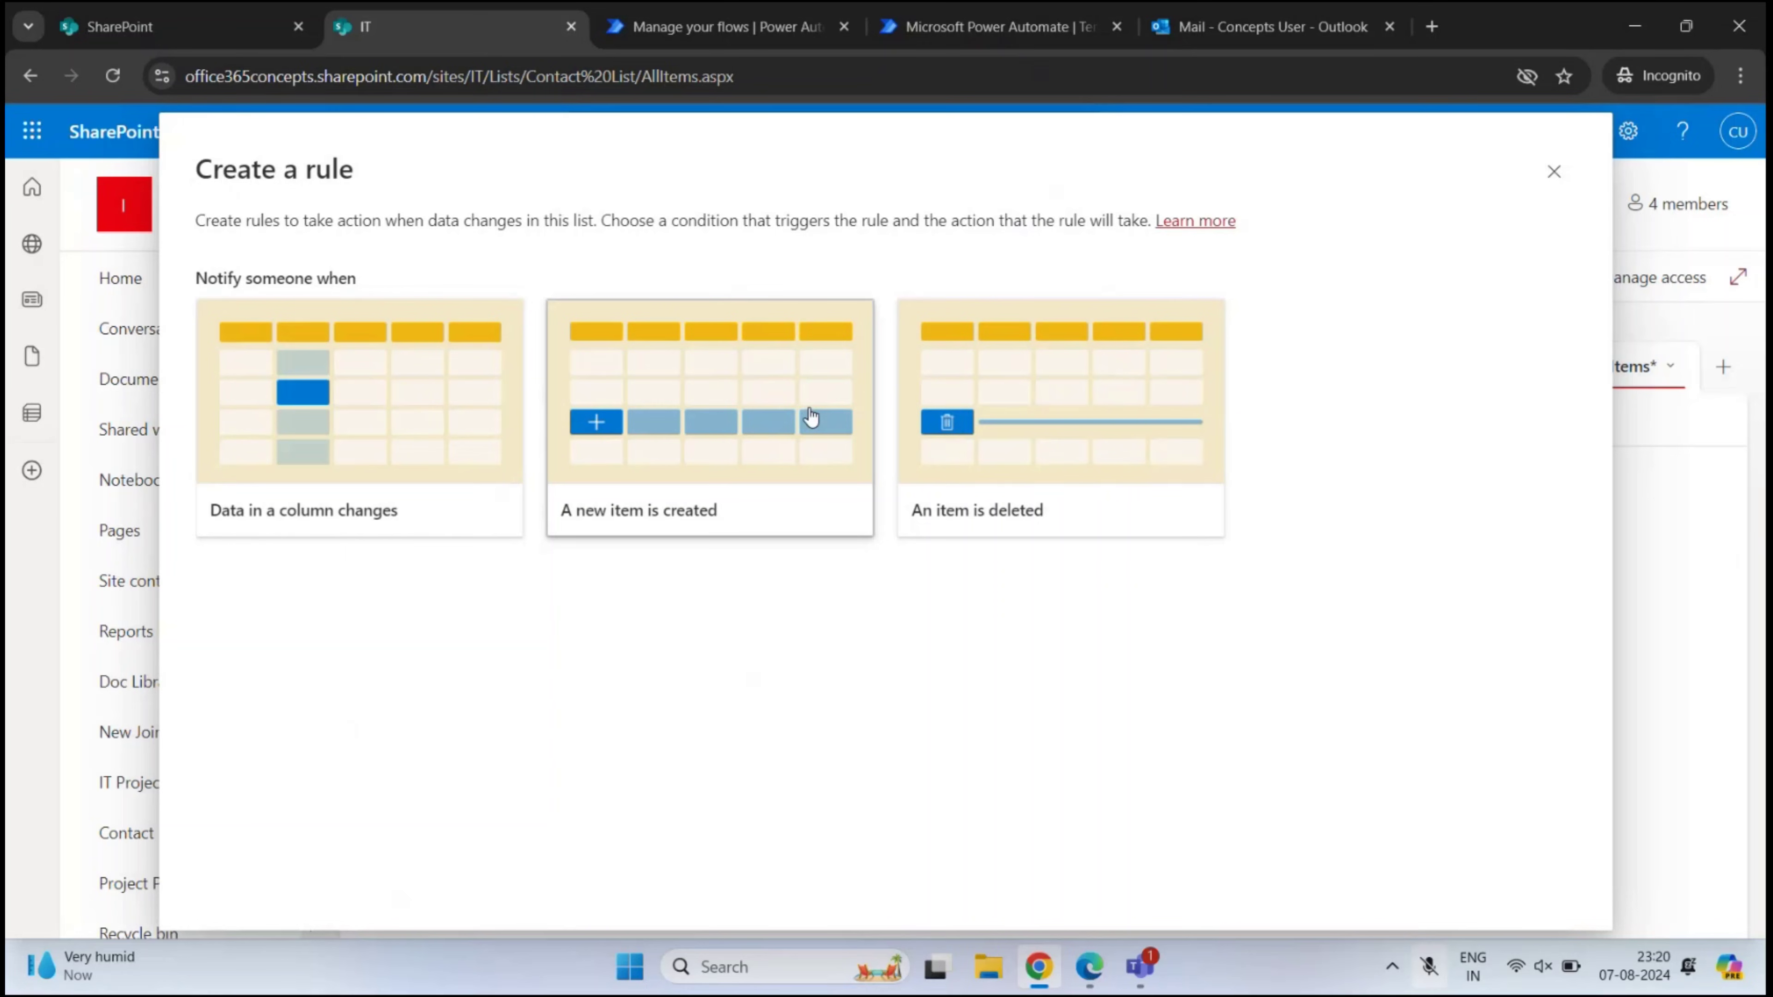
{"action": "left_click", "coordinate": [777, 411]}
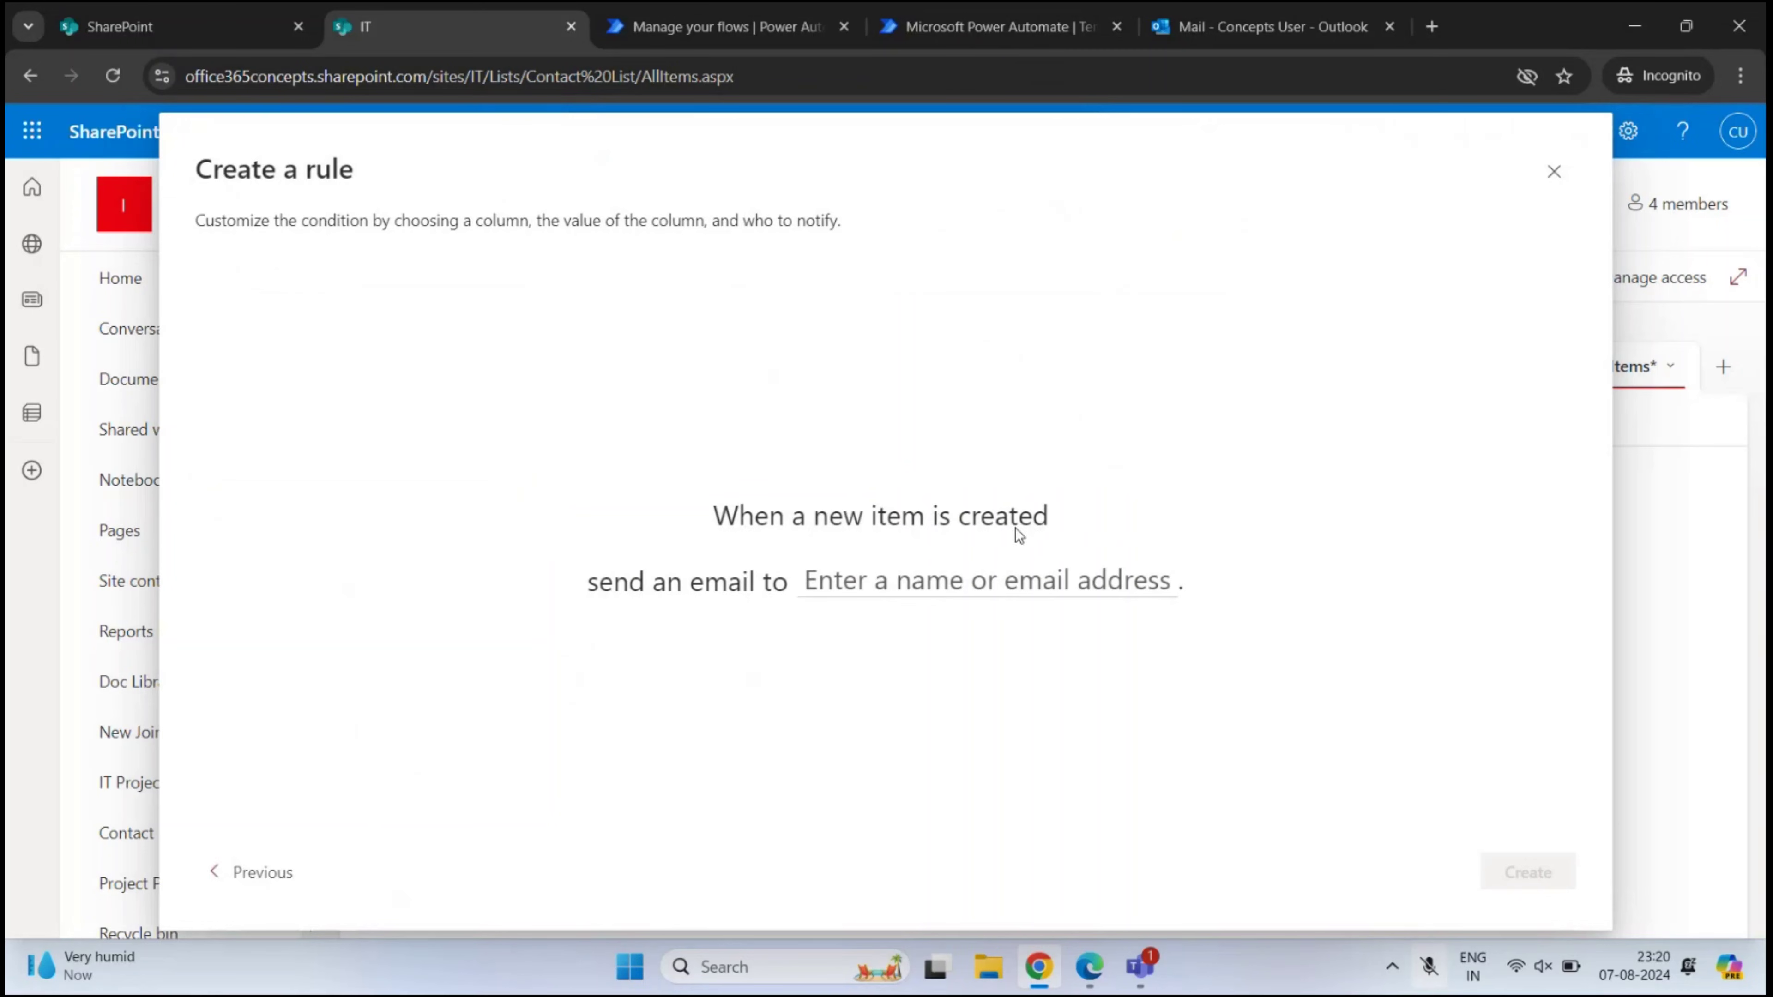
{"action": "left_click", "coordinate": [889, 581]}
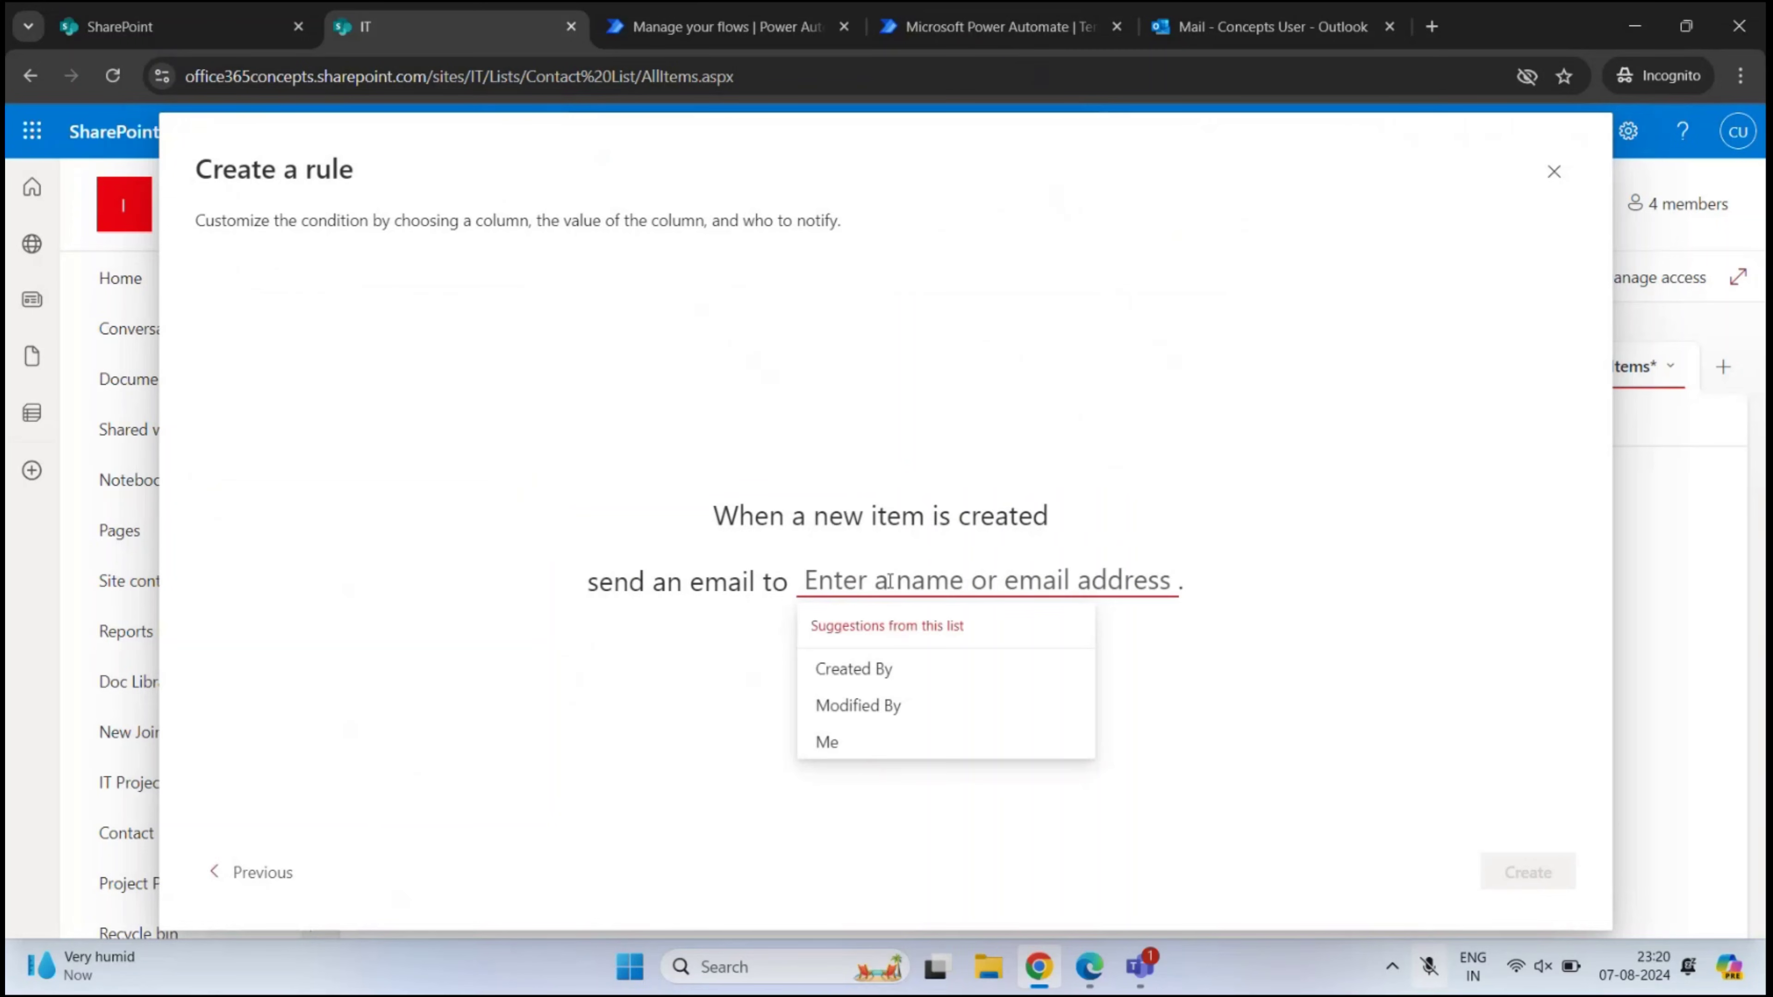
{"action": "left_click", "coordinate": [890, 481]}
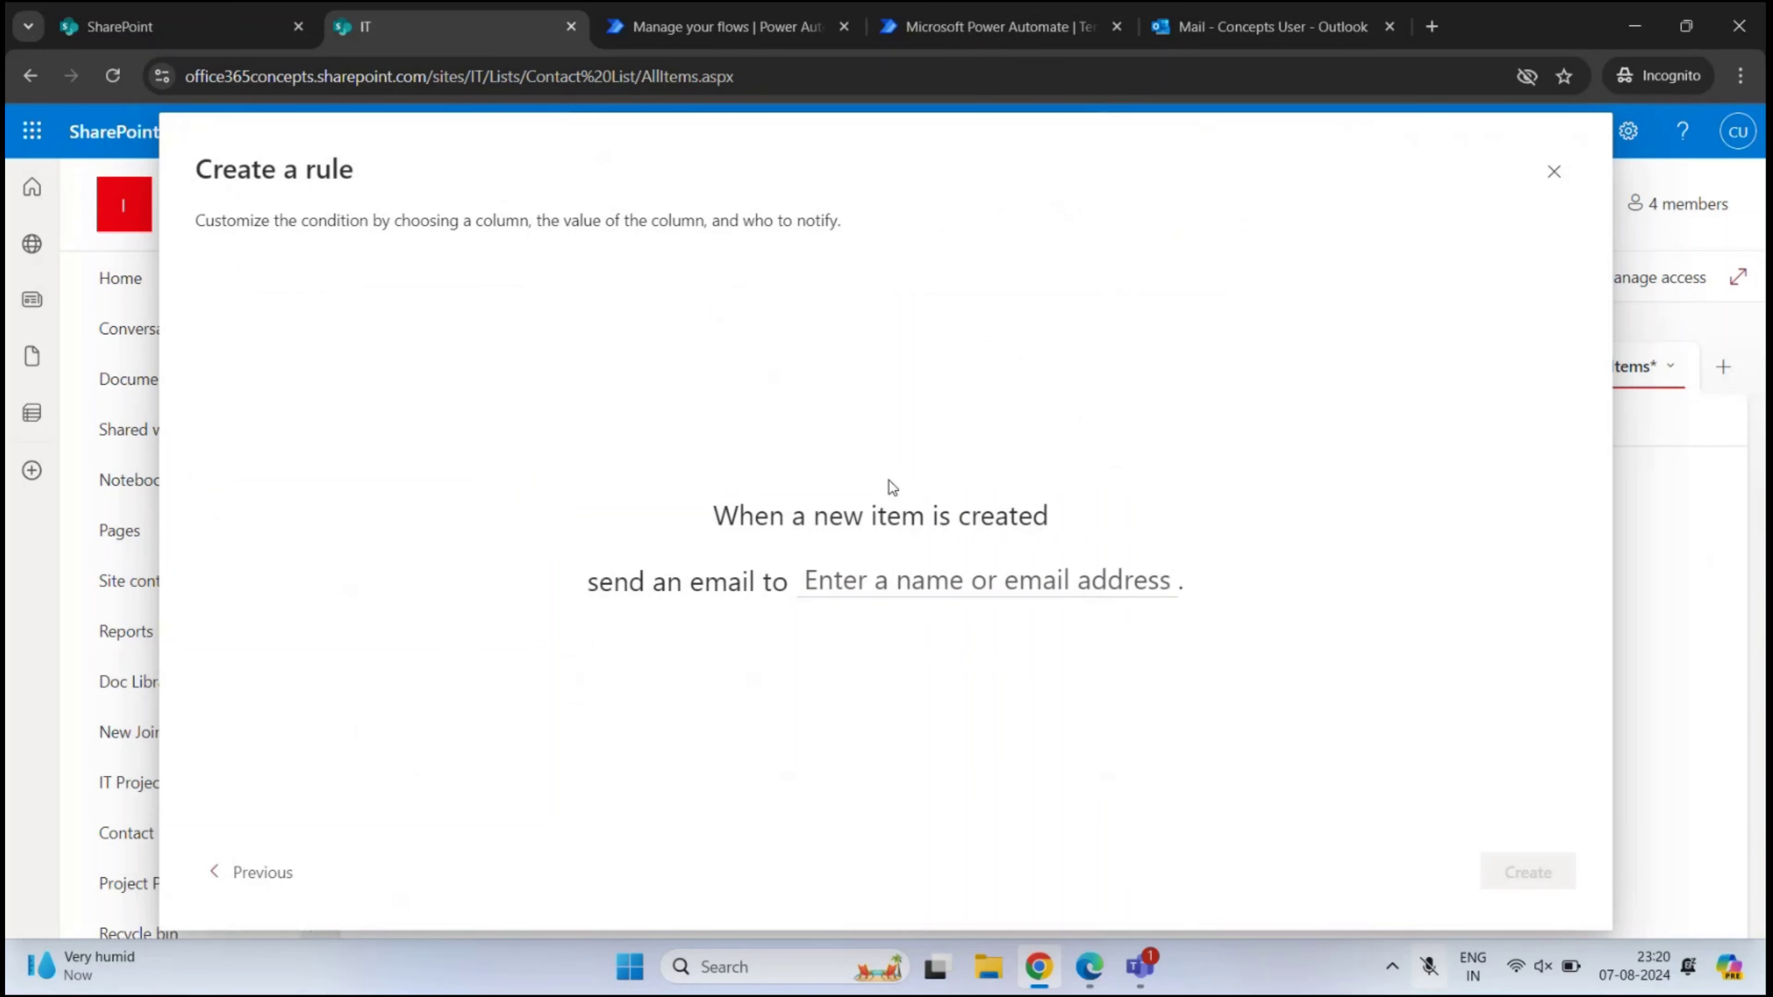
Examine the recipient options of the "An item is deleted" rule and close the dialog without creating a rule
{"action": "left_click", "coordinate": [239, 872]}
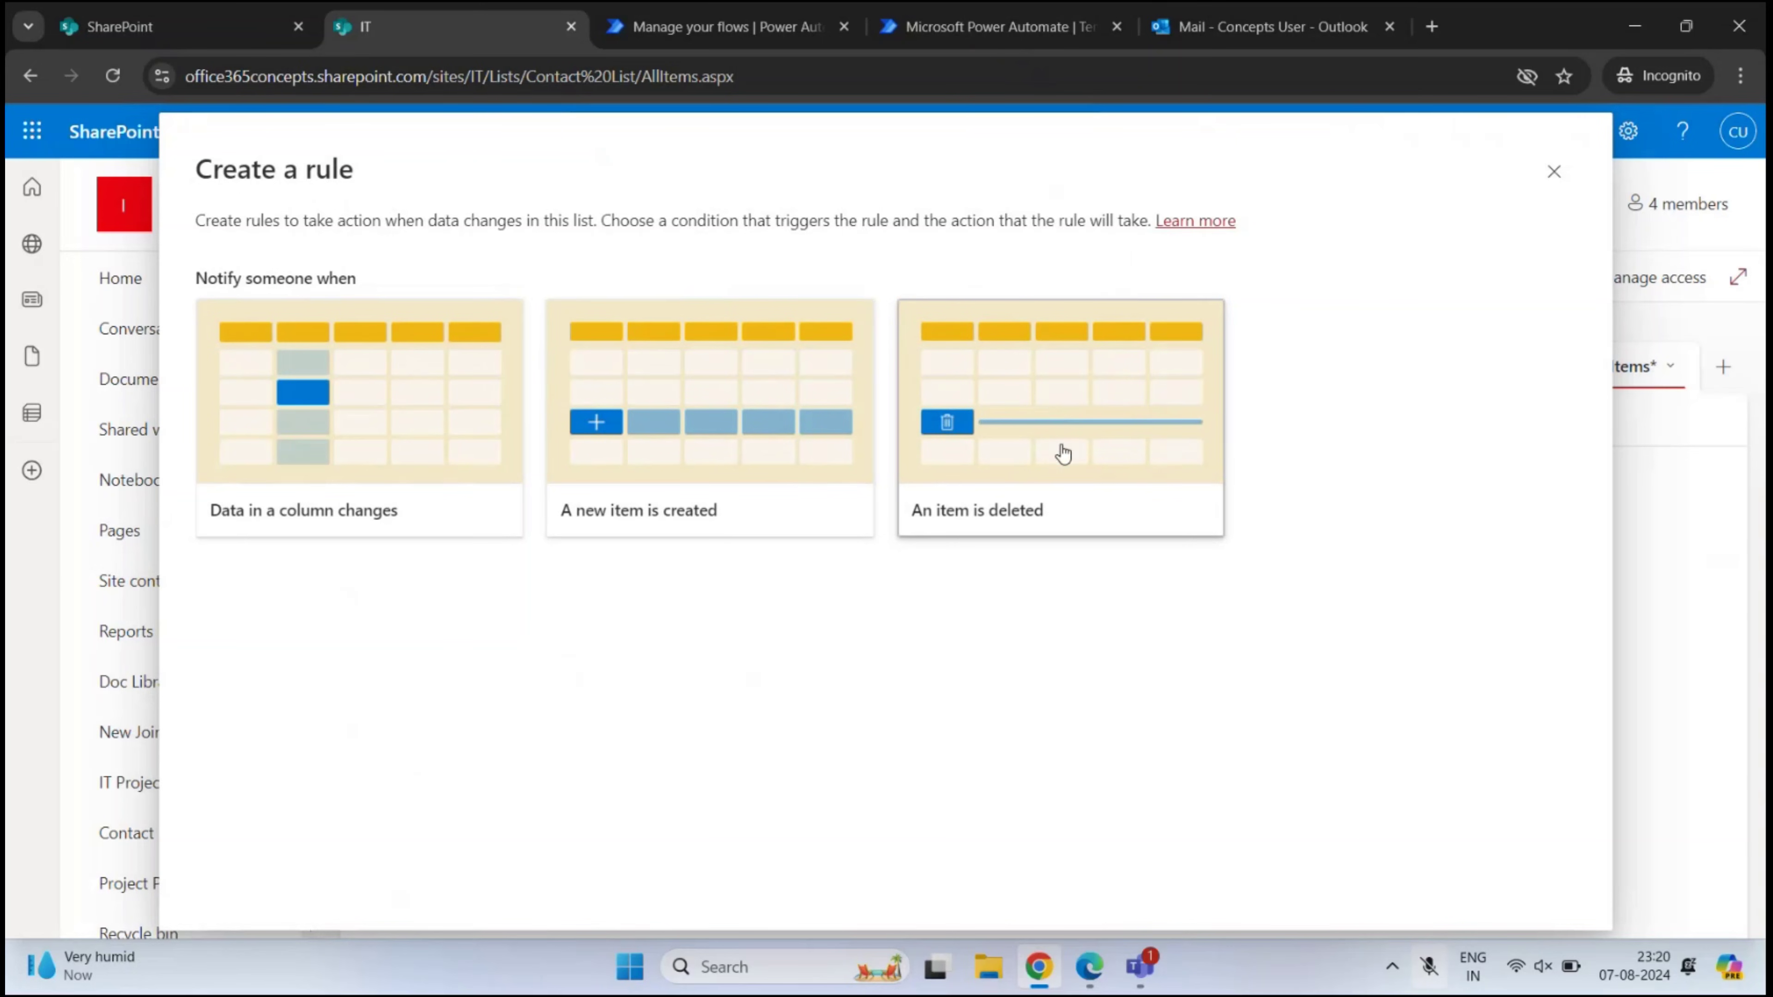
{"action": "left_click", "coordinate": [1083, 384]}
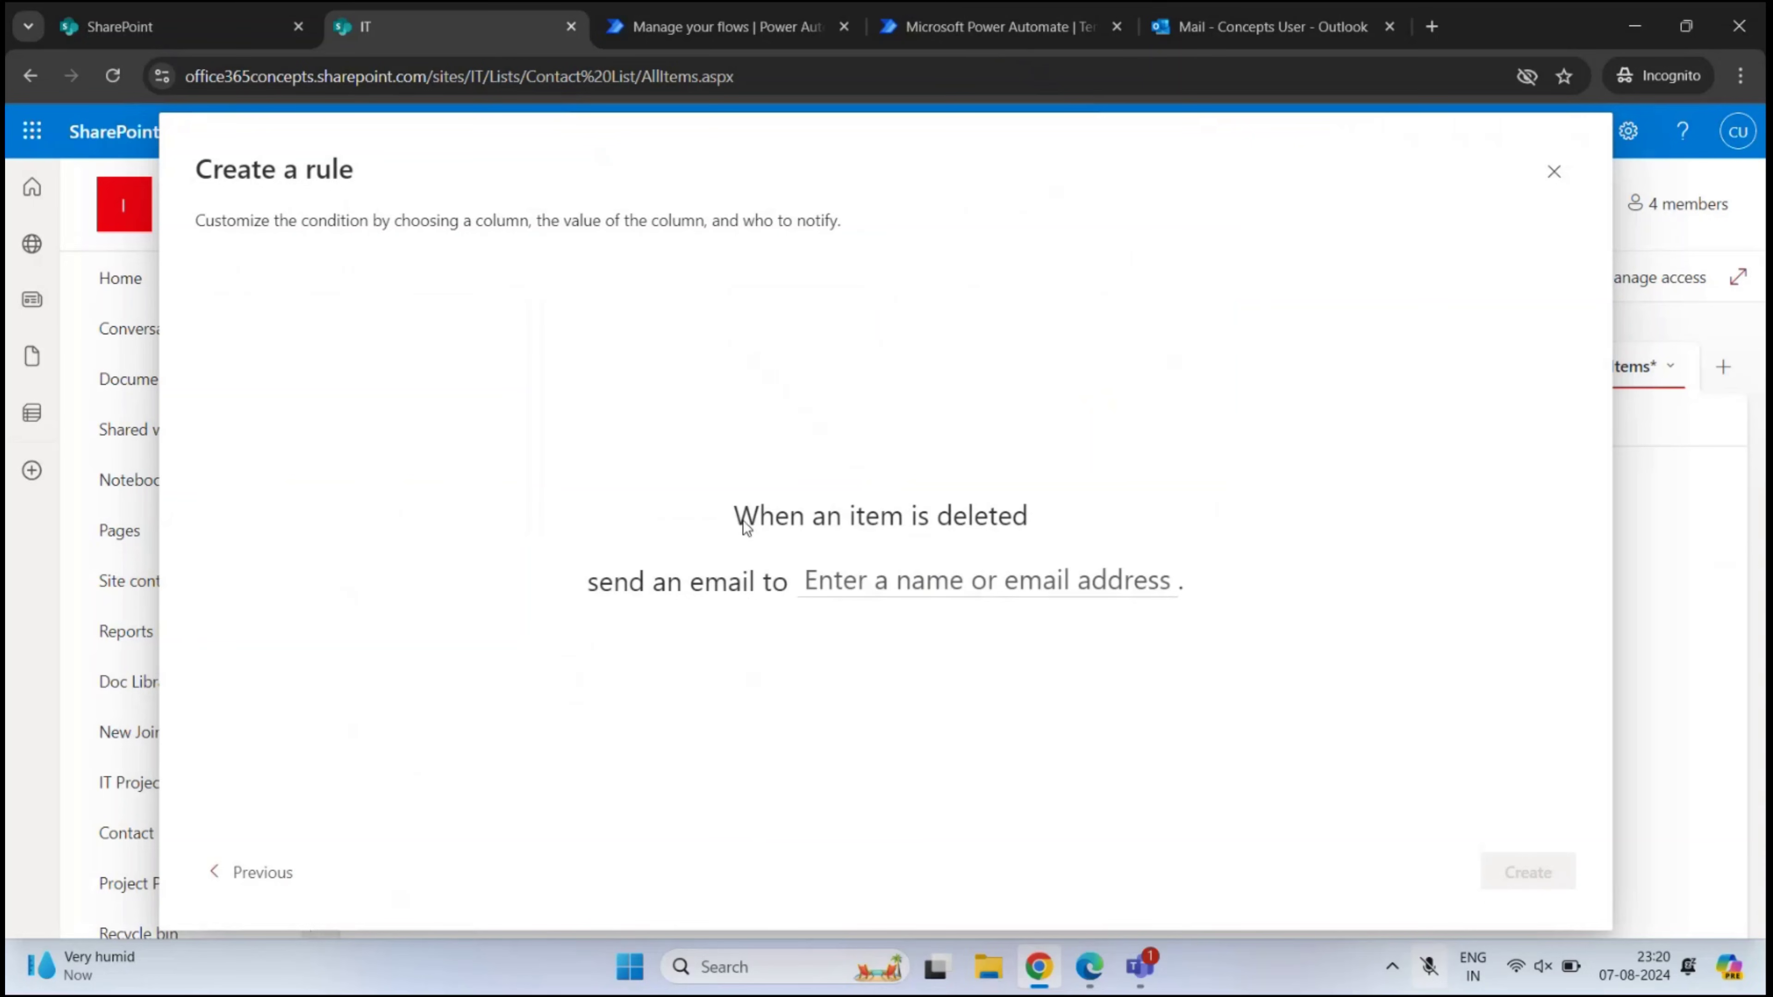
{"action": "left_click", "coordinate": [873, 587]}
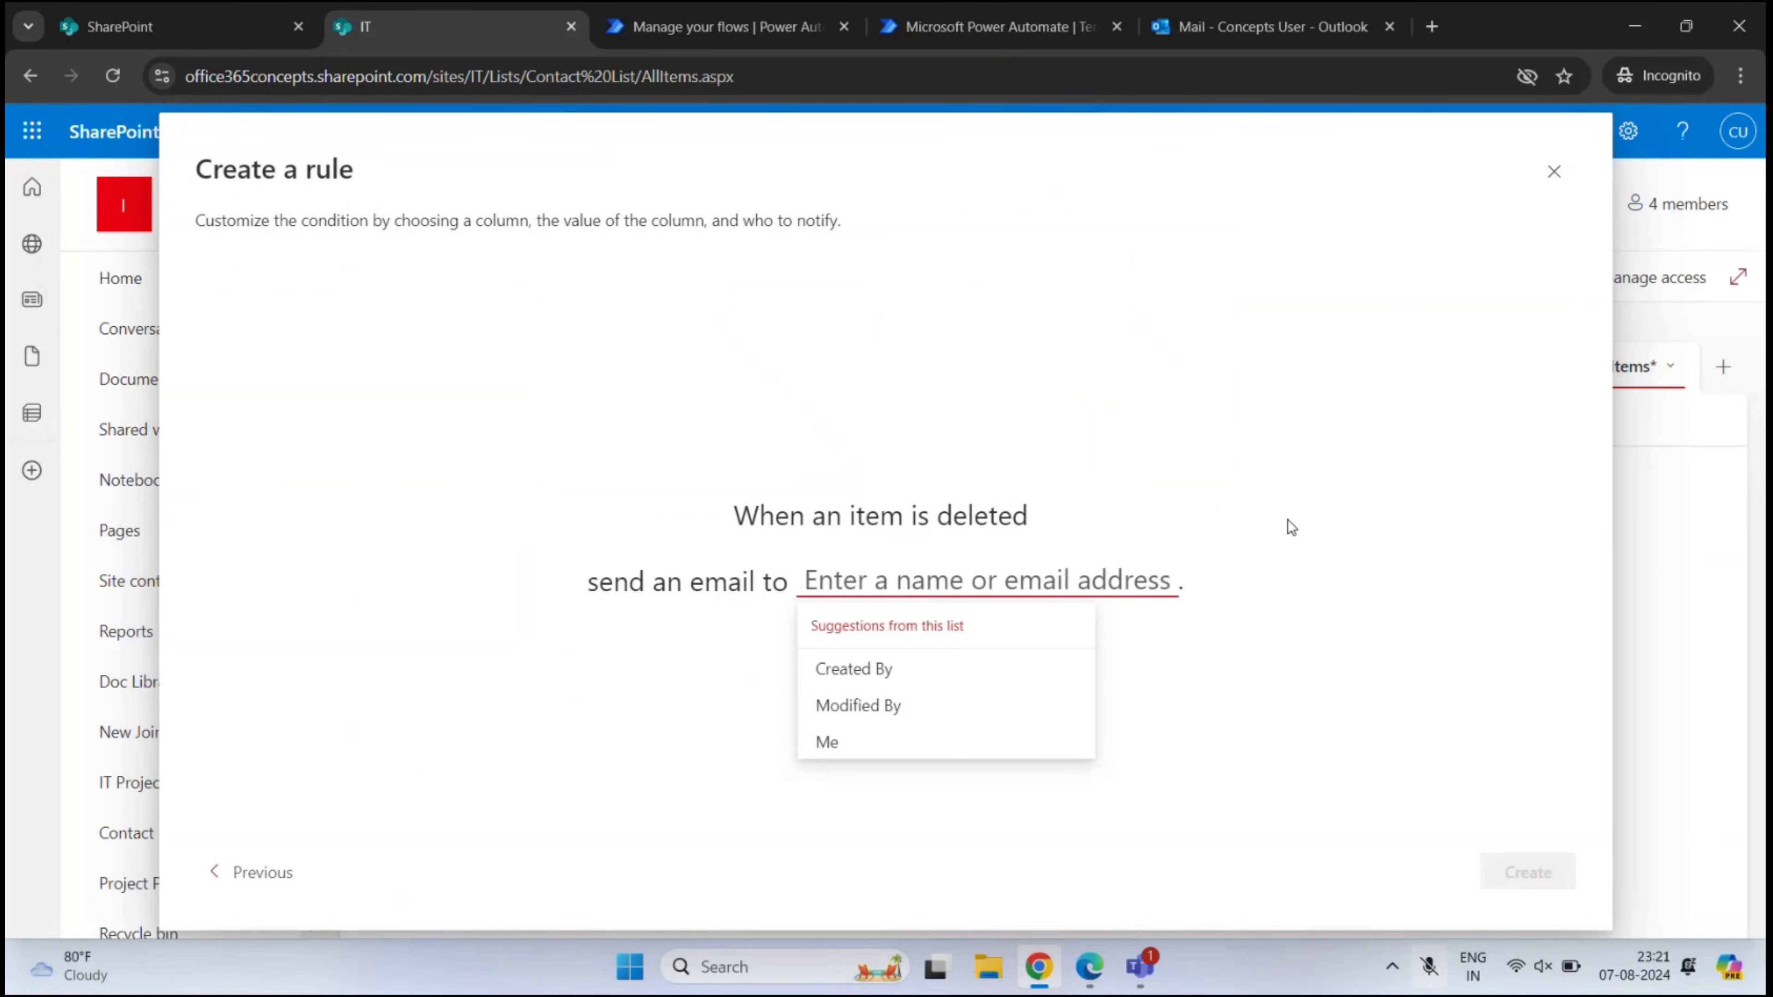
{"action": "left_click", "coordinate": [1553, 172]}
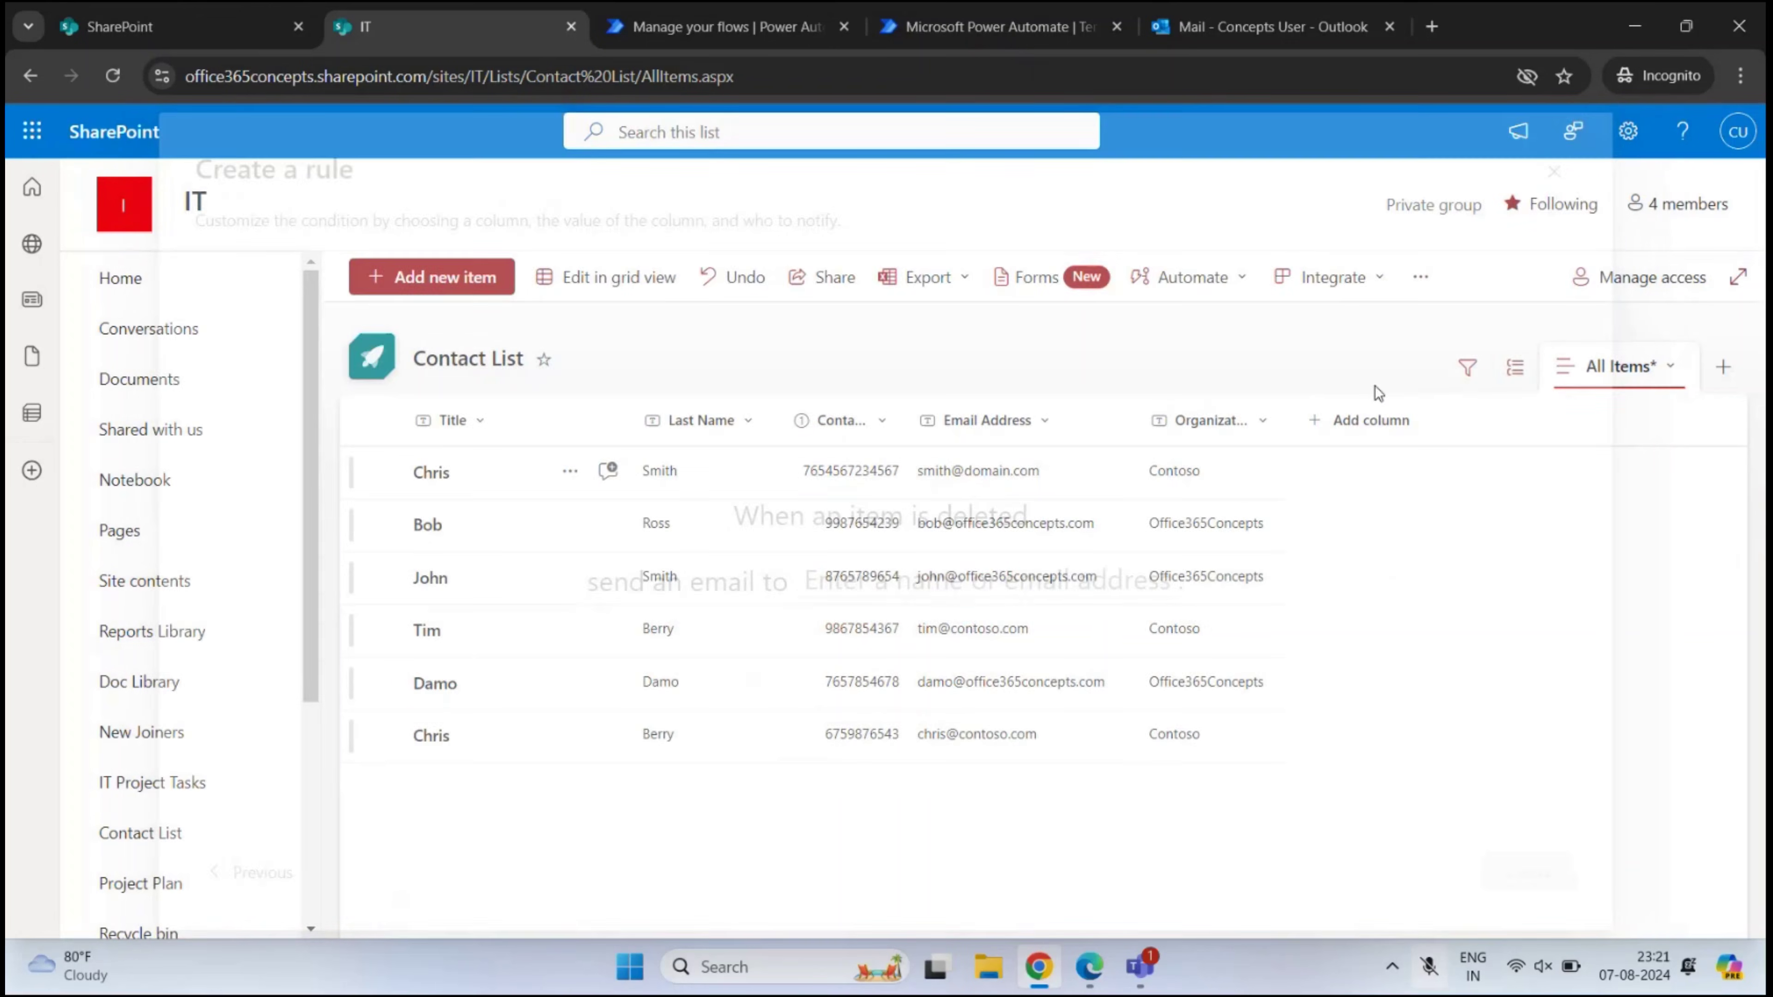